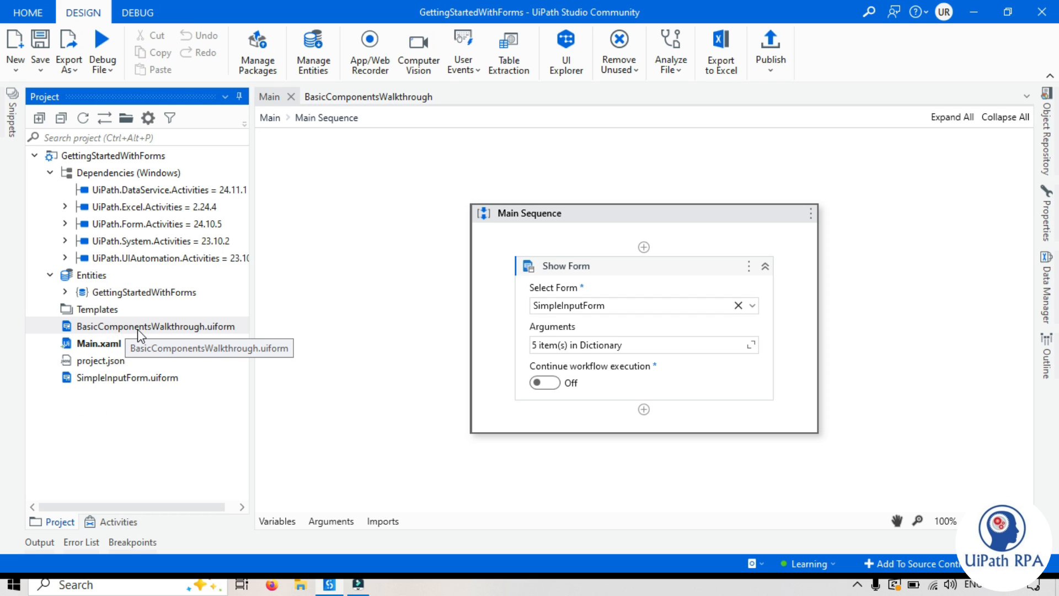
Step: Open BasicComponentsWalkthrough.uiform in the form designer instead of the Main workflow
click(348, 97)
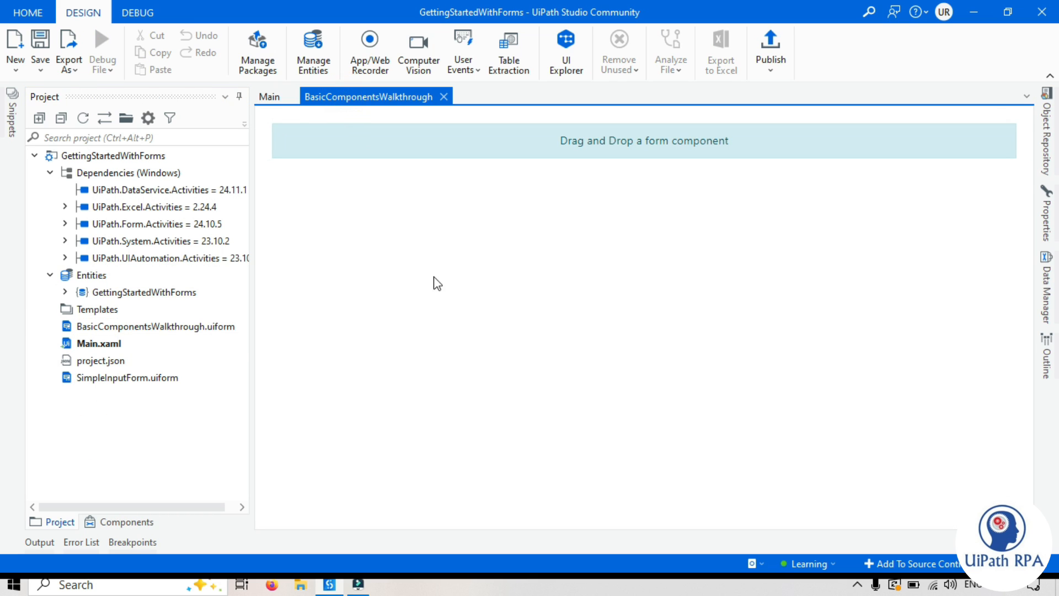
Step: Show the Components panel with the Basic category expanded
click(128, 522)
click(111, 326)
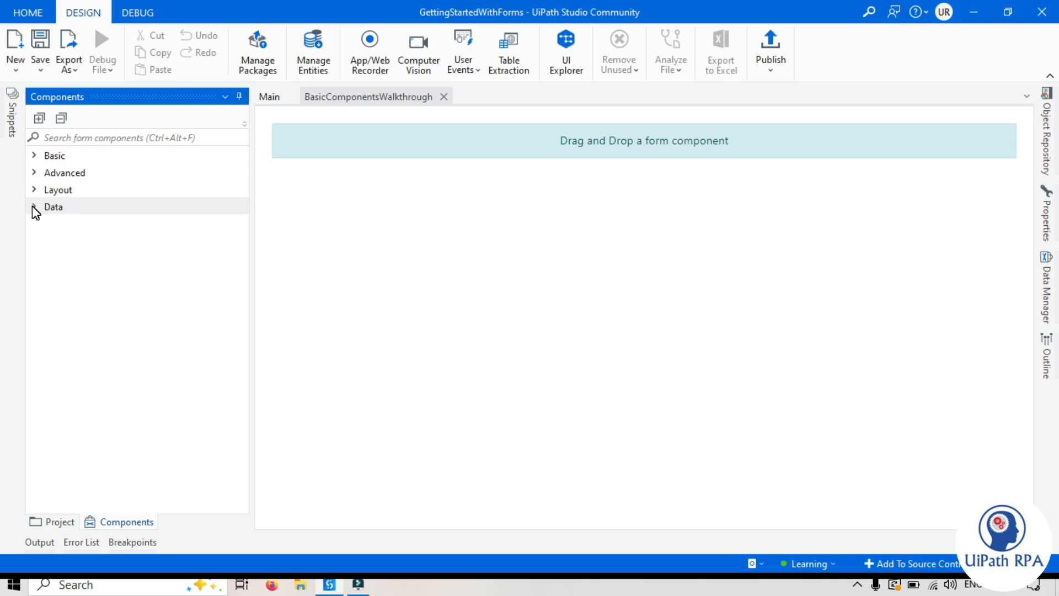
click(34, 157)
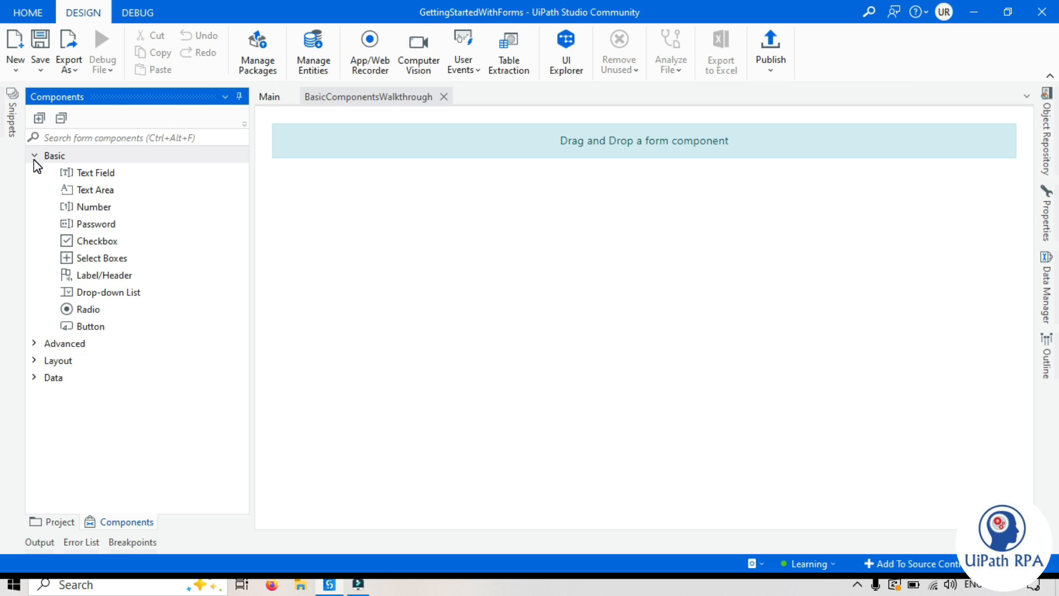
Step: Add a Text Field labelled 'Employee Name' with Label Position set to Left (Left-aligned)
drag(91, 172, 484, 179)
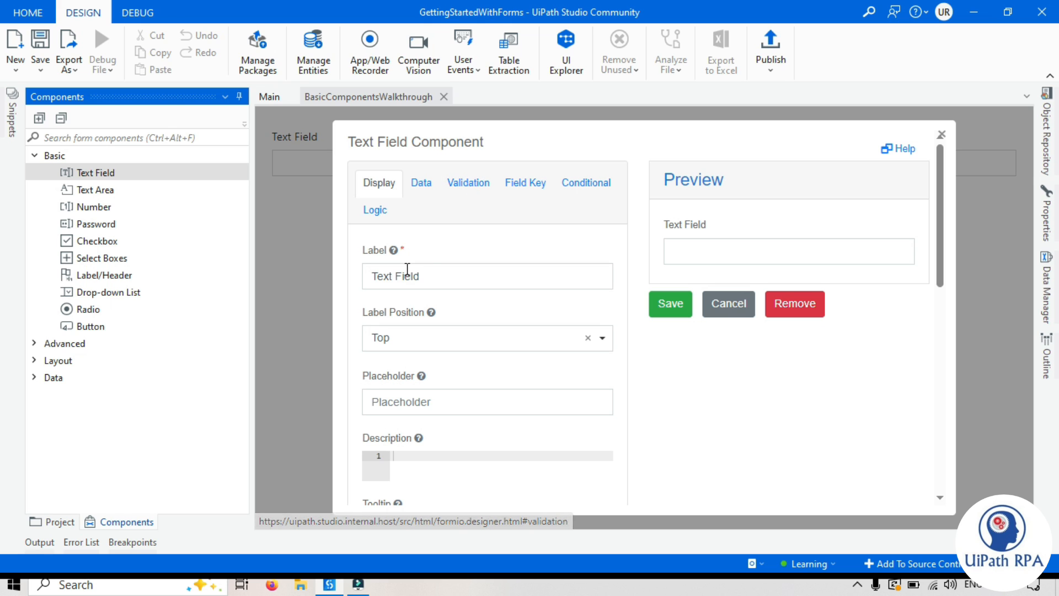
triple_click(430, 275)
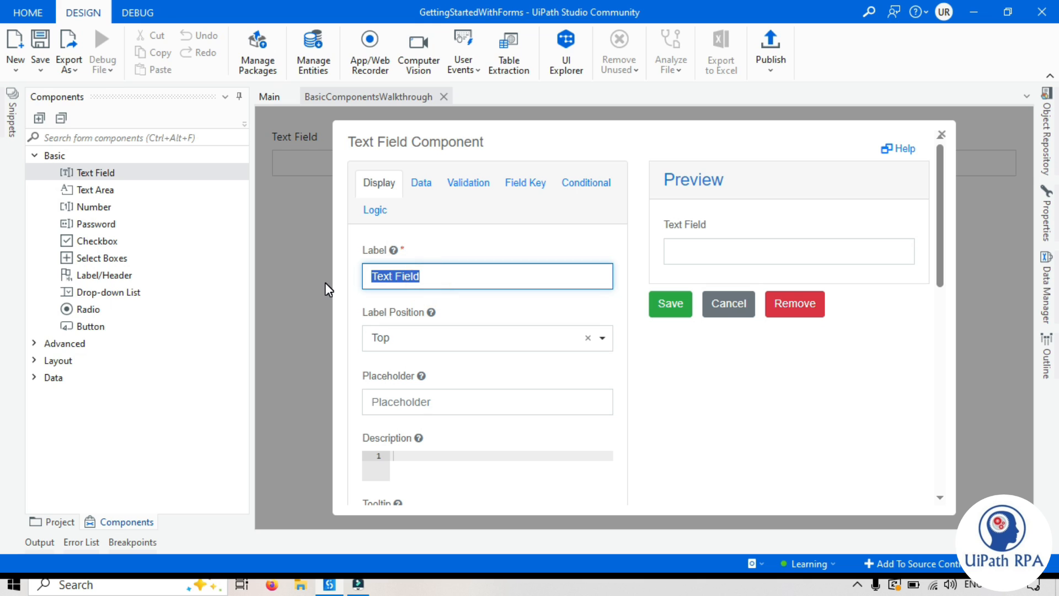
text(Employee Name)
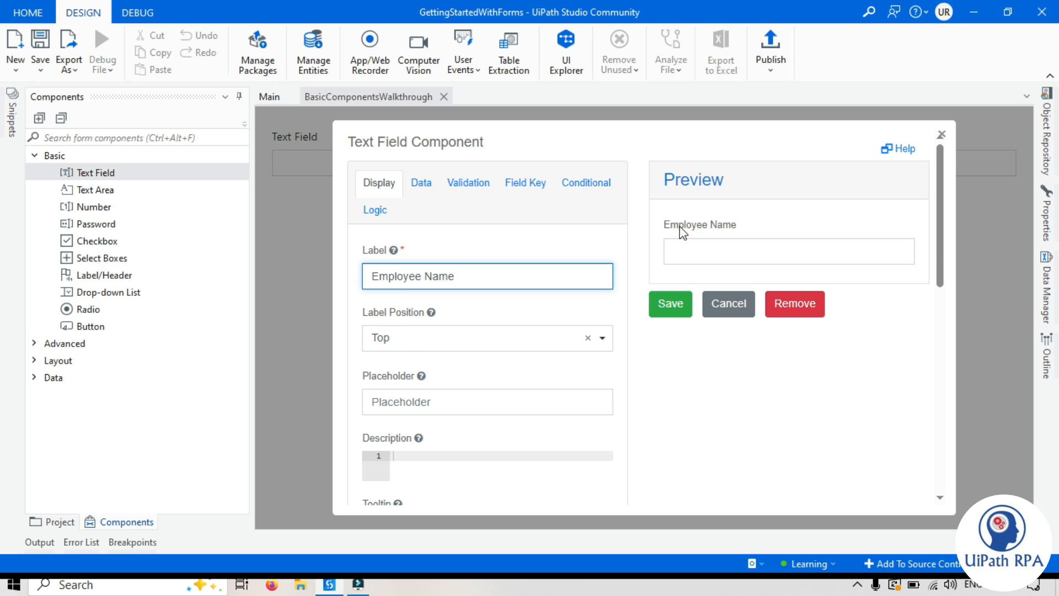
click(472, 343)
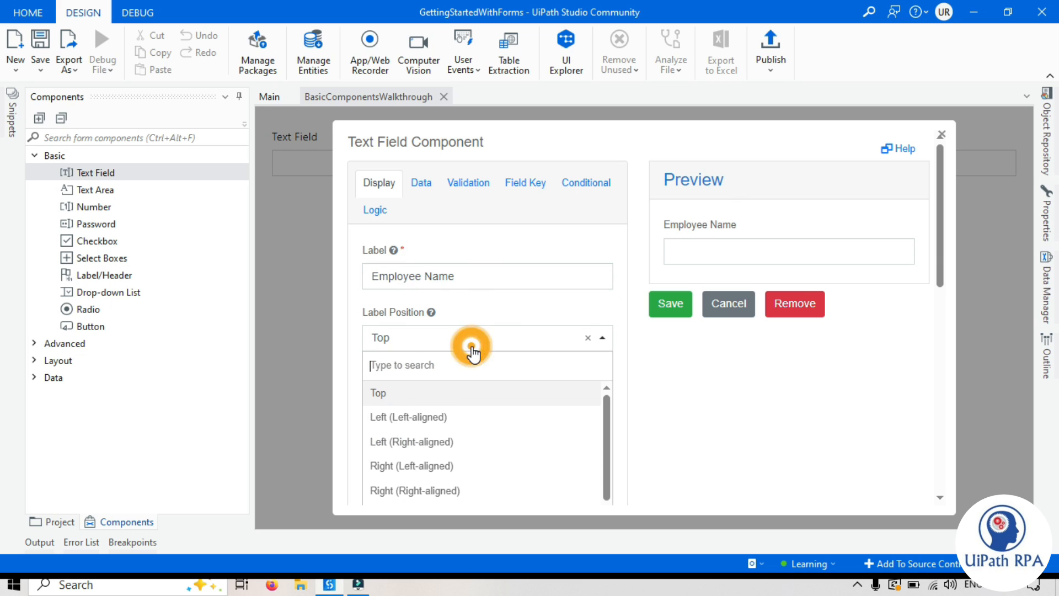
click(434, 418)
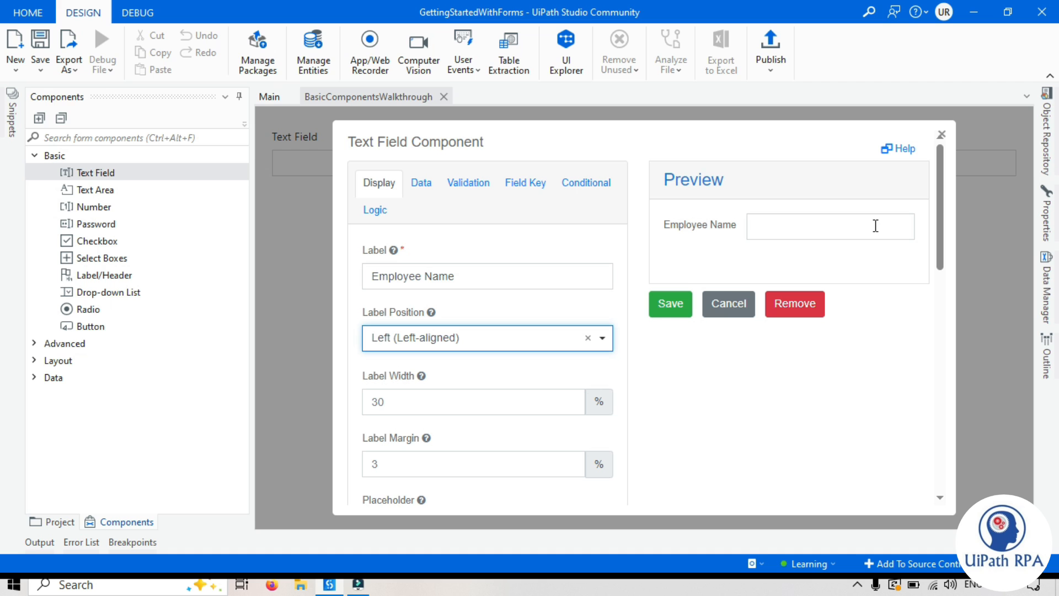
scroll(402, 401, down, 3)
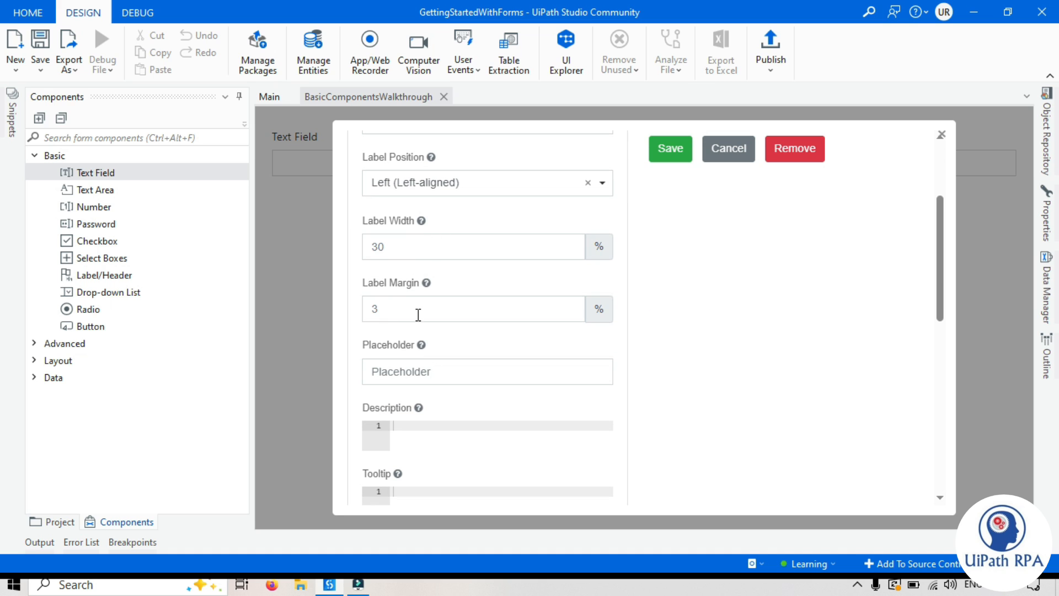
scroll(410, 375, down, 3)
scroll(418, 373, up, 2)
scroll(423, 359, up, 4)
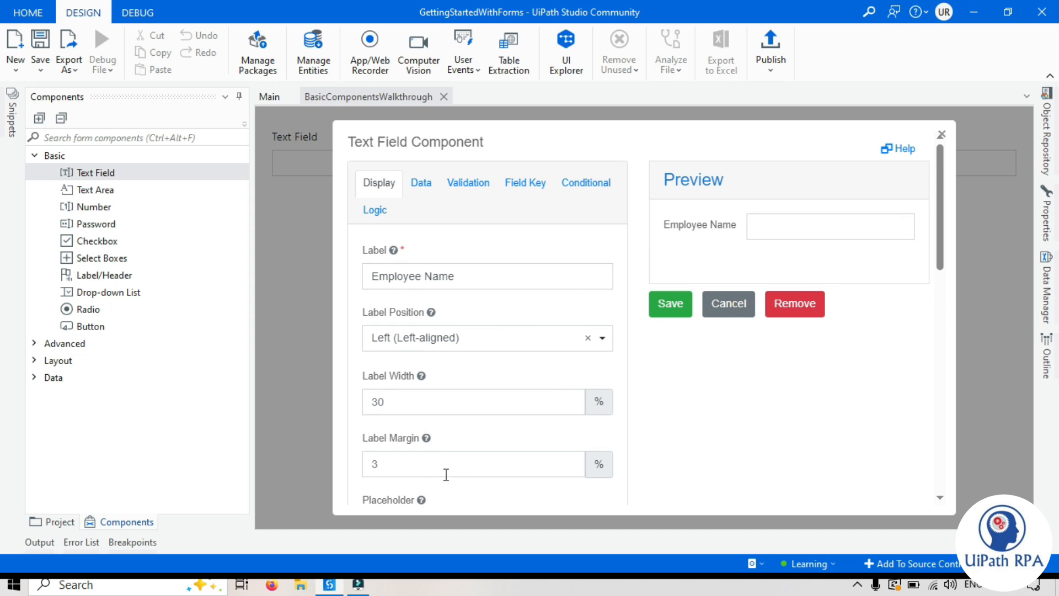
scroll(411, 493, down, 3)
Step: Give the Employee Name field the placeholder 'Enter employee name' and check it in the preview
click(422, 372)
text(Enter employee name)
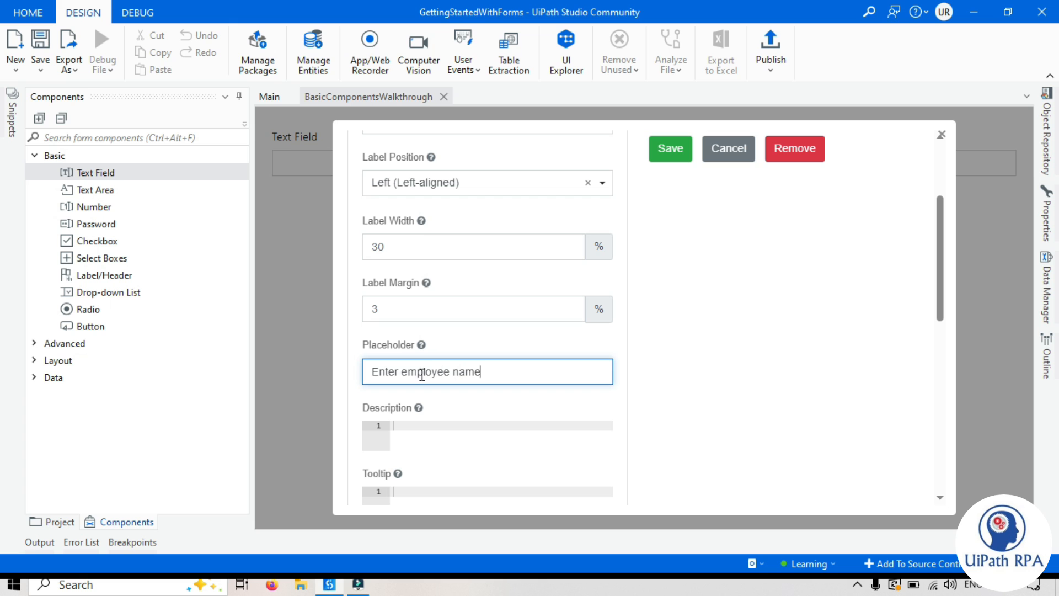
click(853, 246)
click(781, 223)
click(833, 222)
Step: Add the description 'Enter Employee name' and confirm it shows beneath the preview field
scroll(844, 297, down, 5)
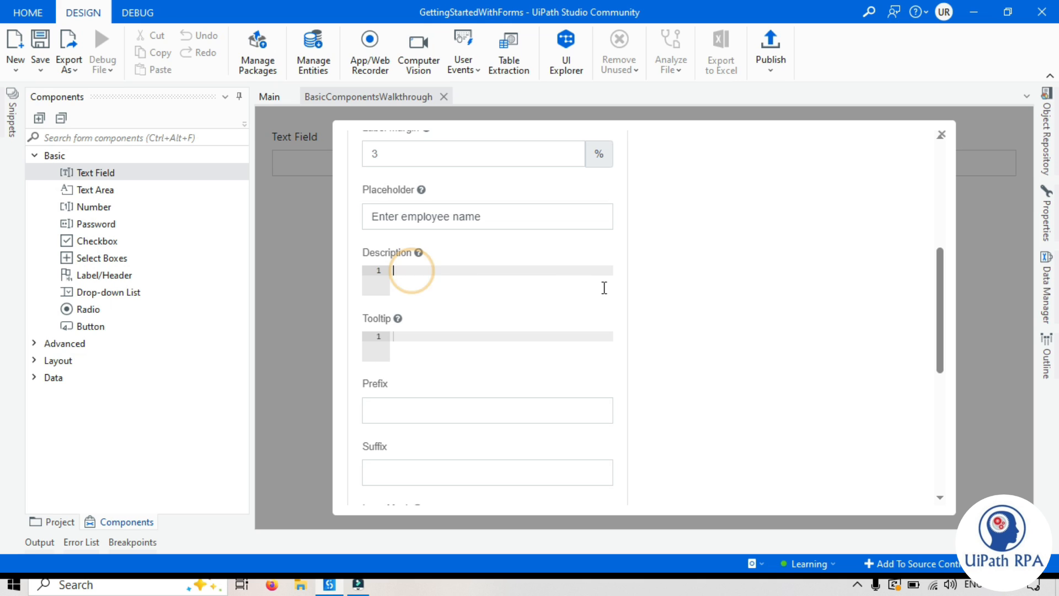
text(Enter)
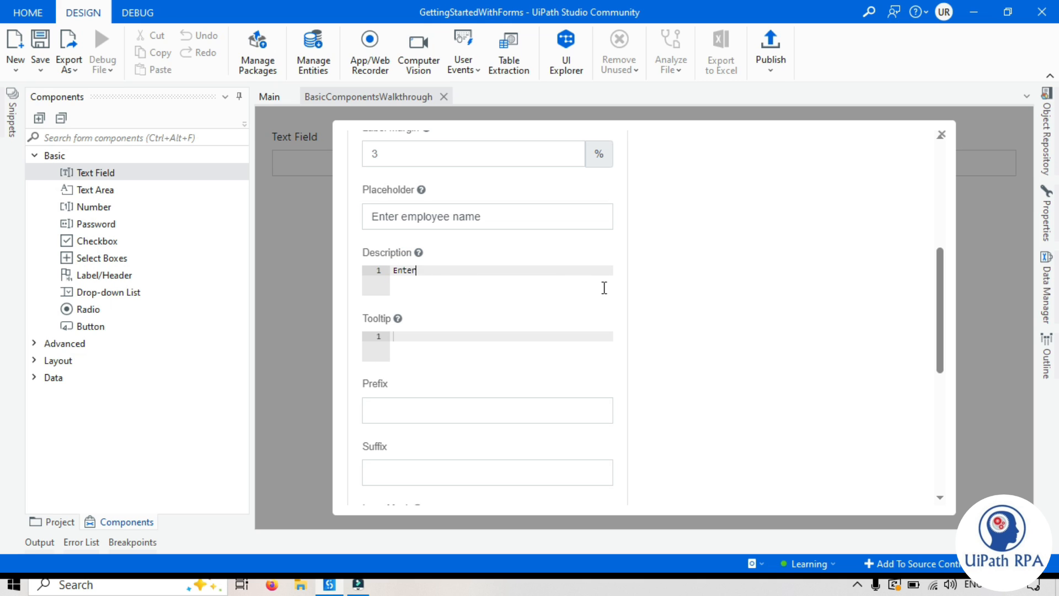
text( Employee name)
click(752, 287)
drag(659, 250, 769, 255)
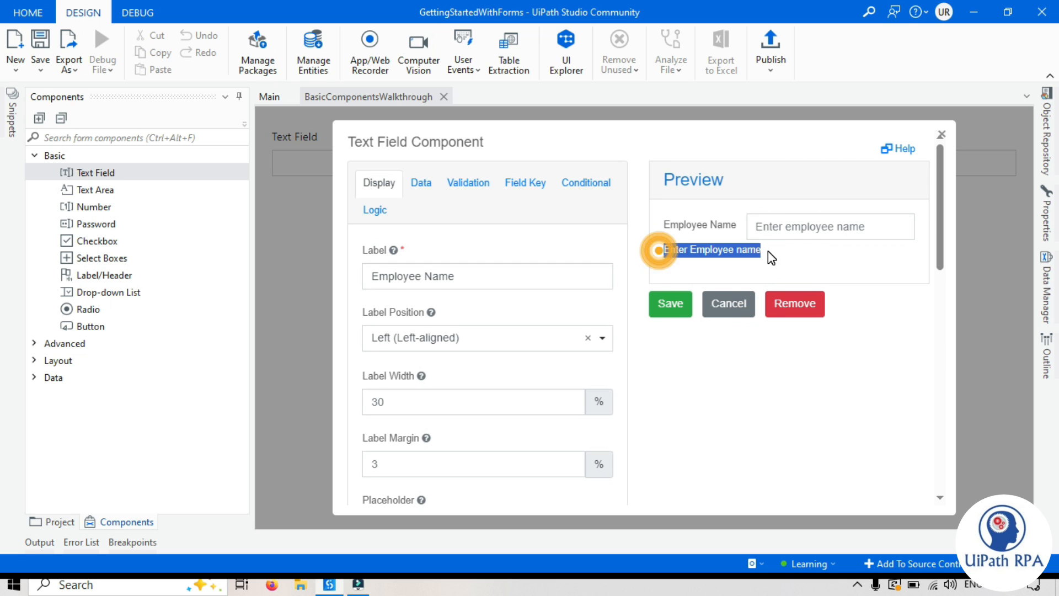
click(770, 255)
scroll(680, 259, down, 3)
scroll(700, 306, up, 3)
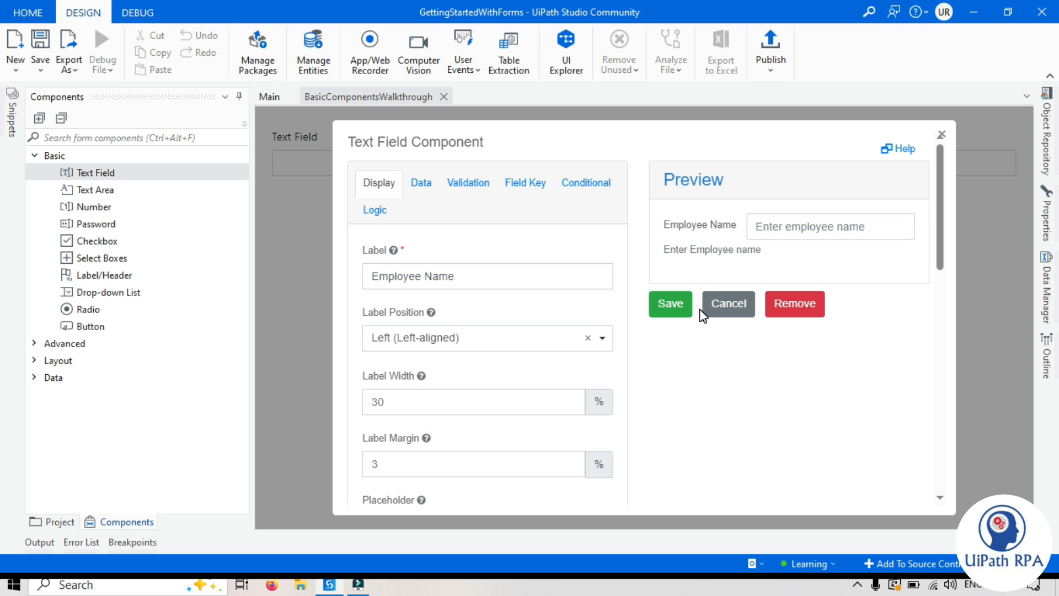
scroll(899, 248, down, 3)
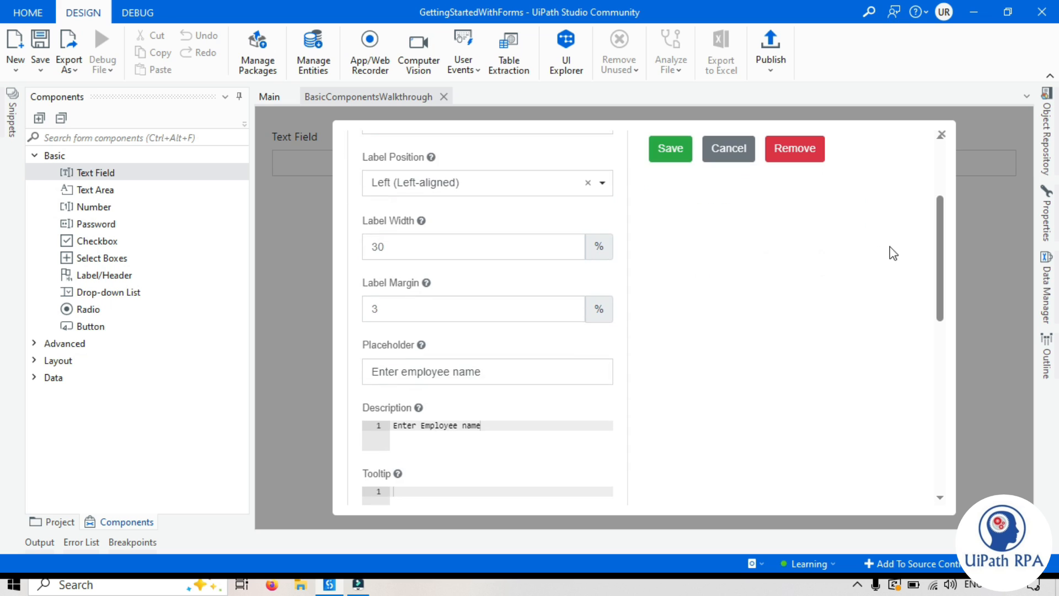
scroll(433, 407, down, 3)
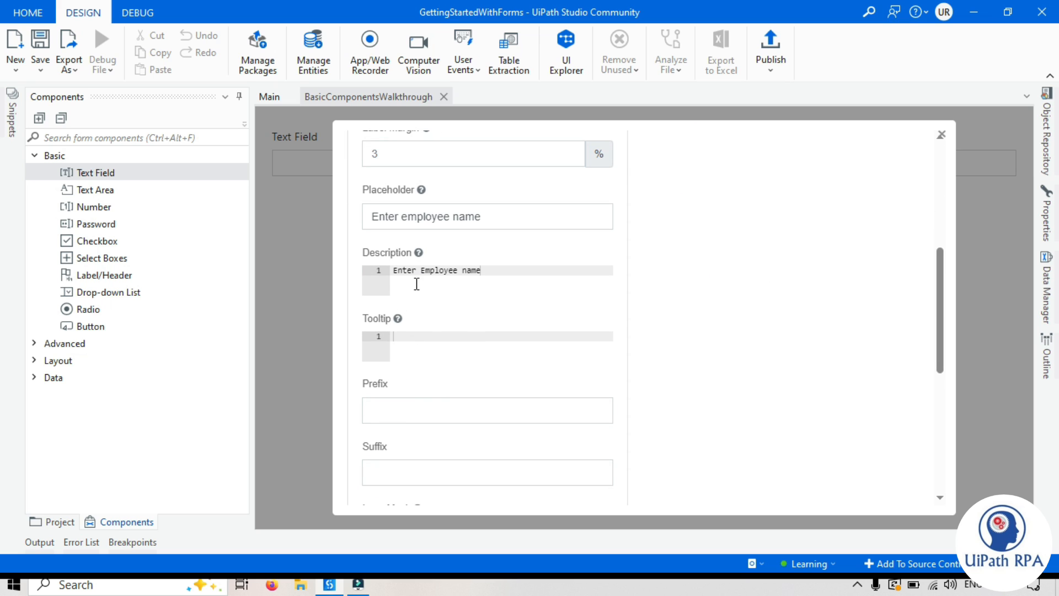
scroll(423, 260, up, 6)
mouse_move(399, 255)
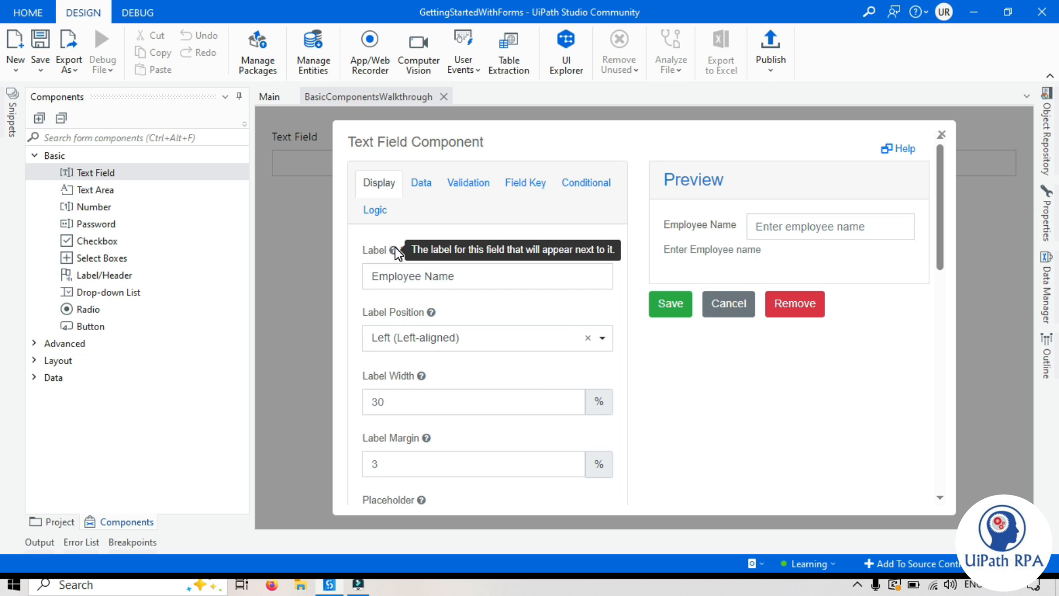
scroll(399, 257, down, 3)
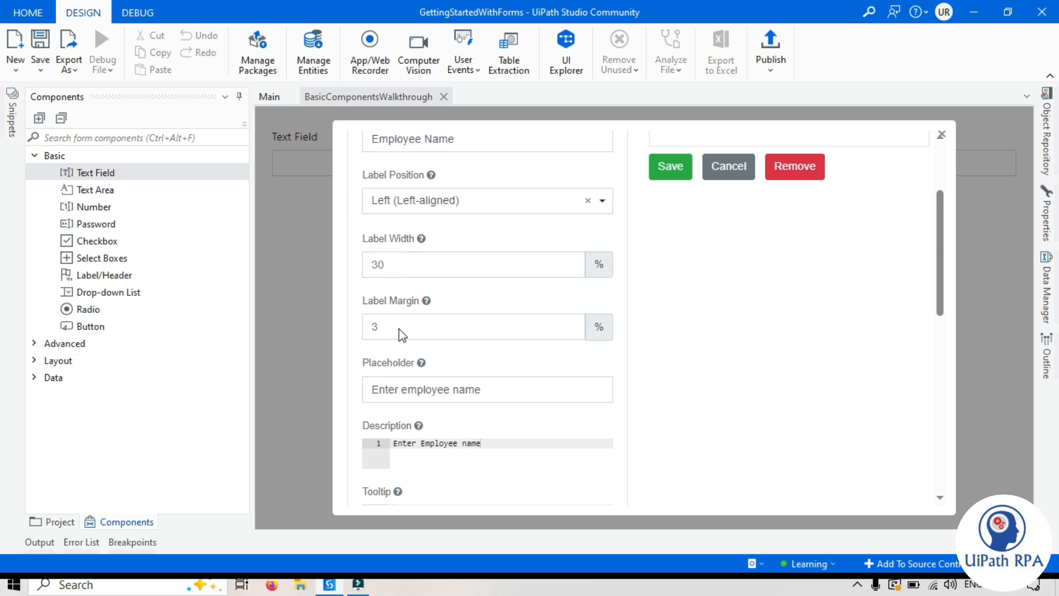
scroll(462, 378, down, 4)
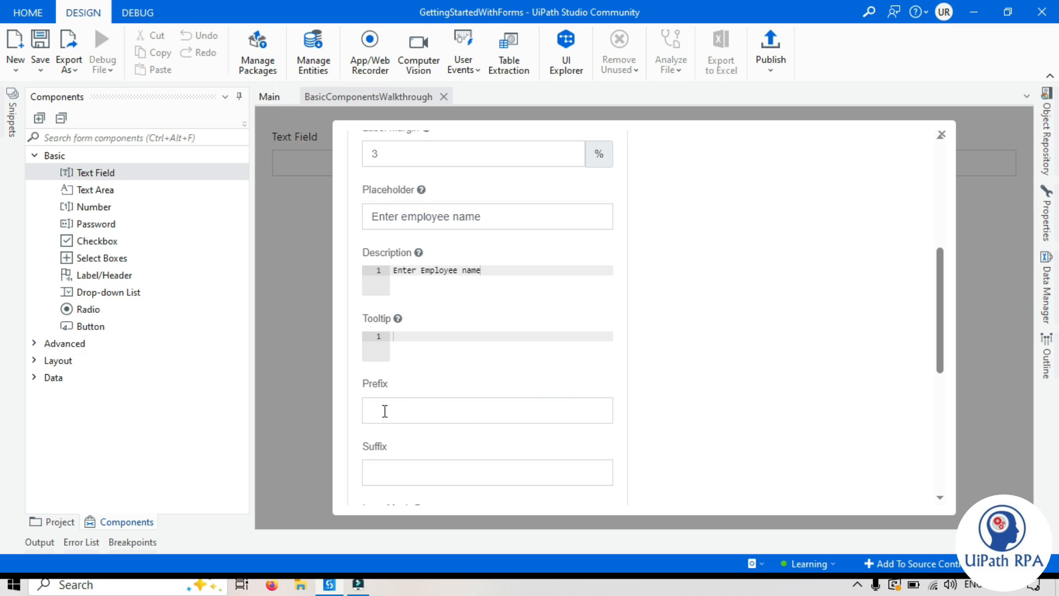
scroll(640, 377, up, 7)
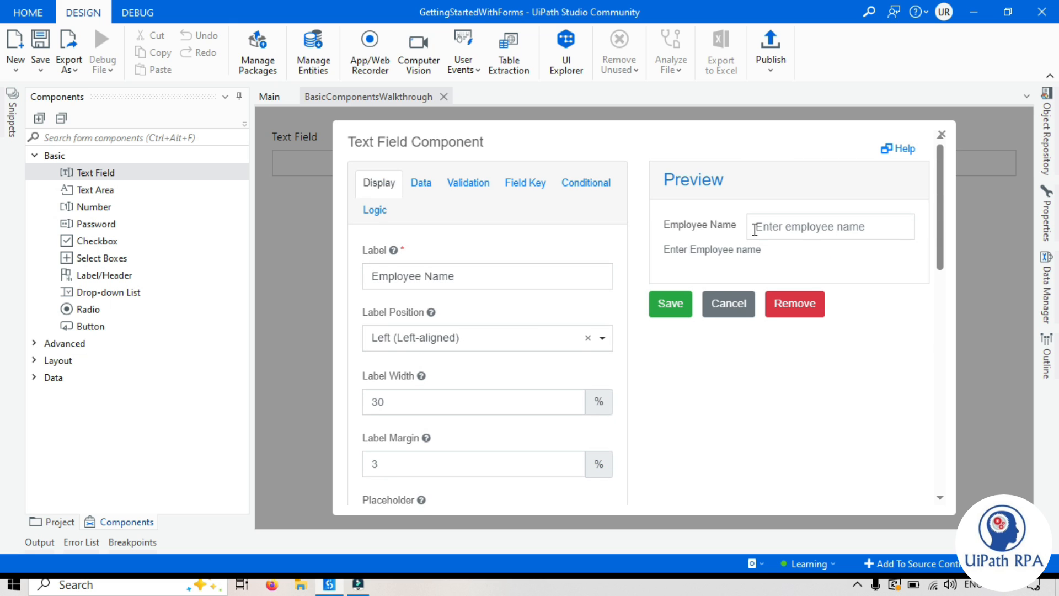
scroll(487, 427, down, 7)
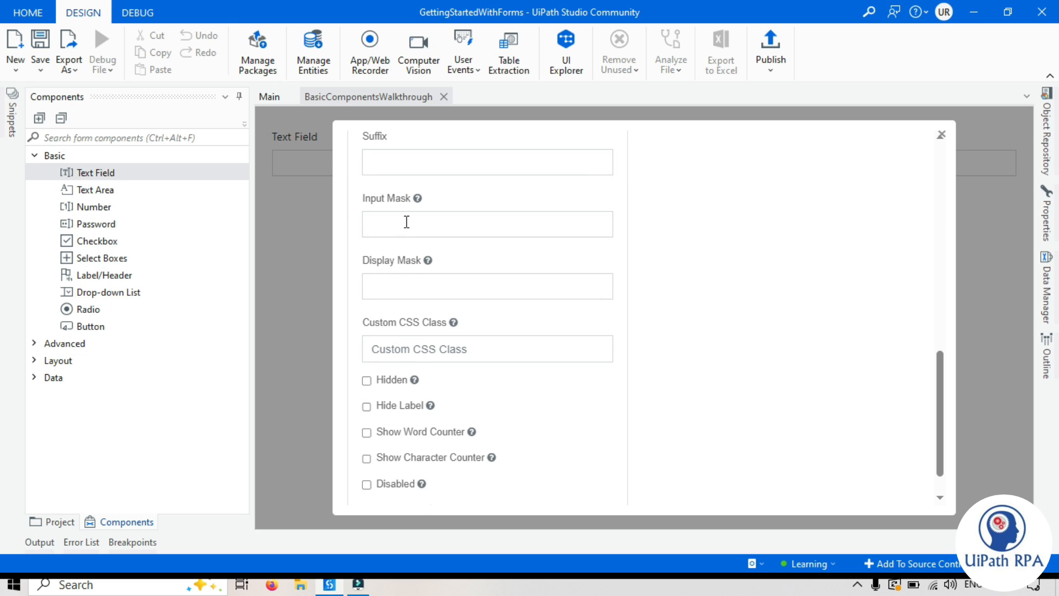
scroll(403, 164, up, 3)
click(397, 254)
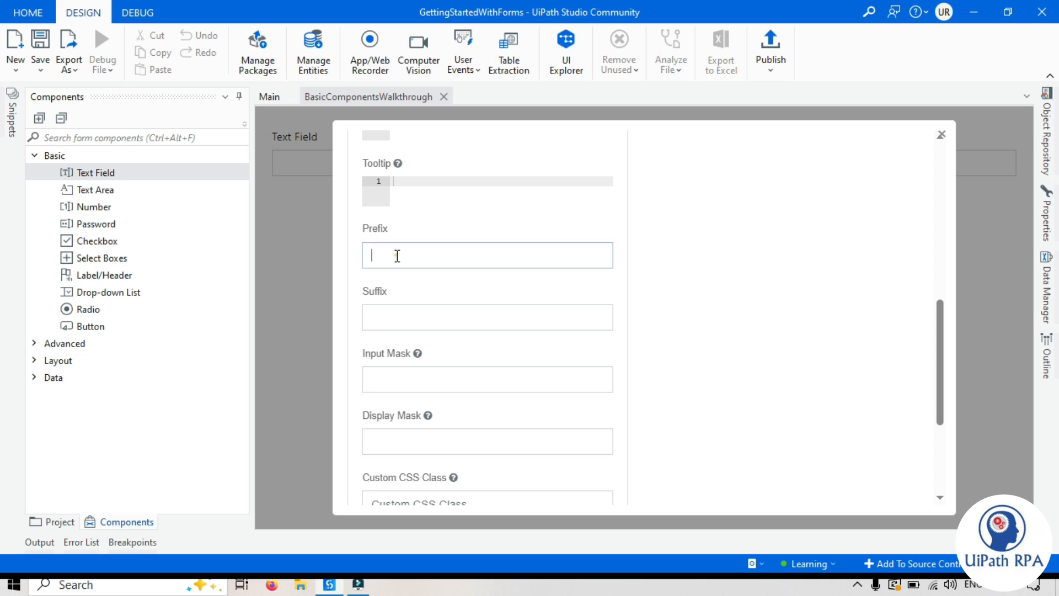
text(A)
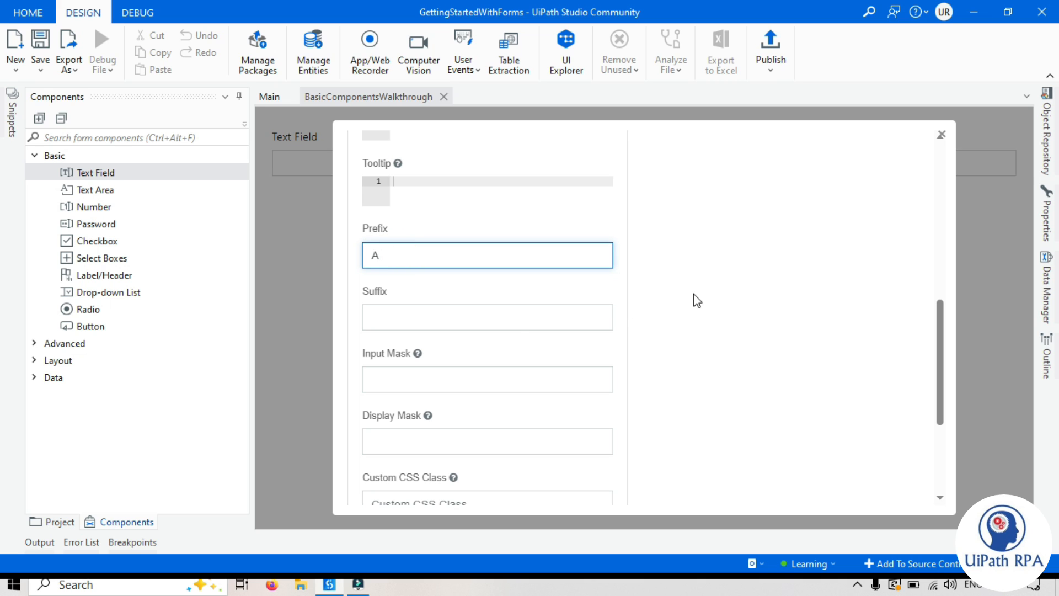
click(405, 321)
text(B)
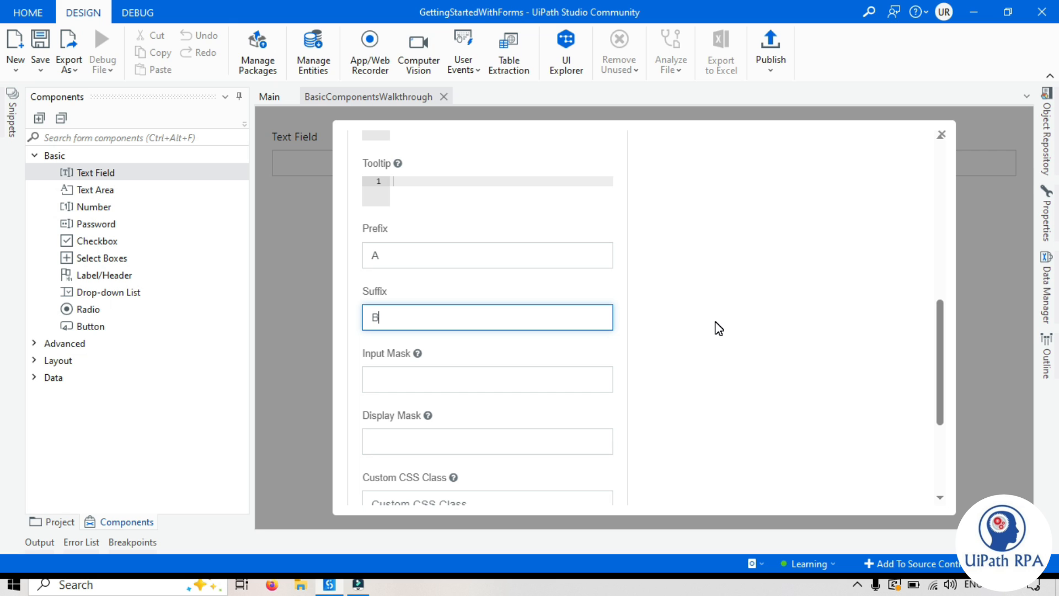
click(723, 325)
scroll(727, 318, up, 10)
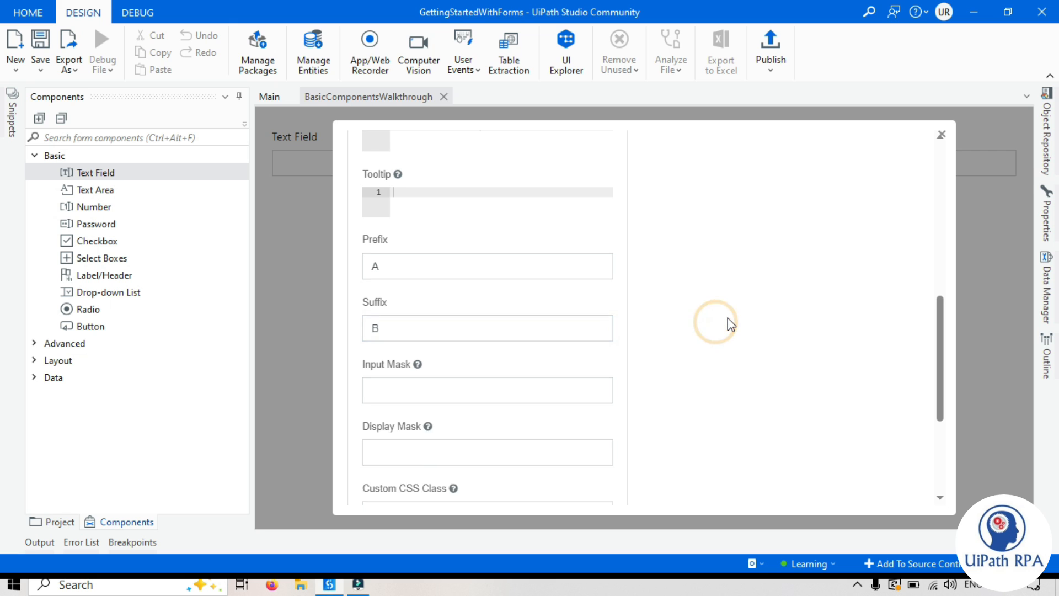
click(762, 230)
click(901, 228)
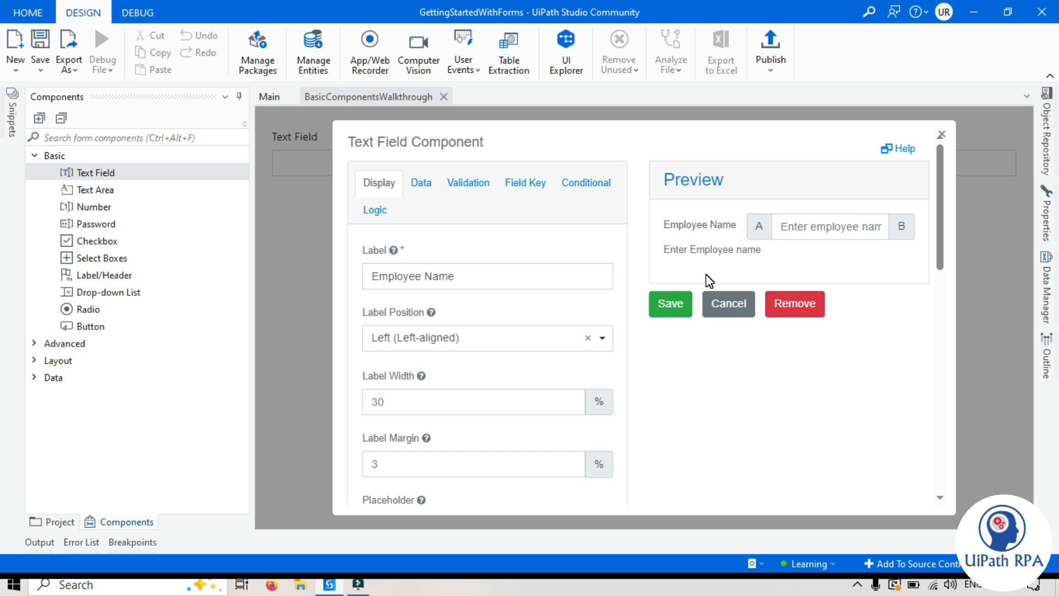
scroll(709, 293, down, 5)
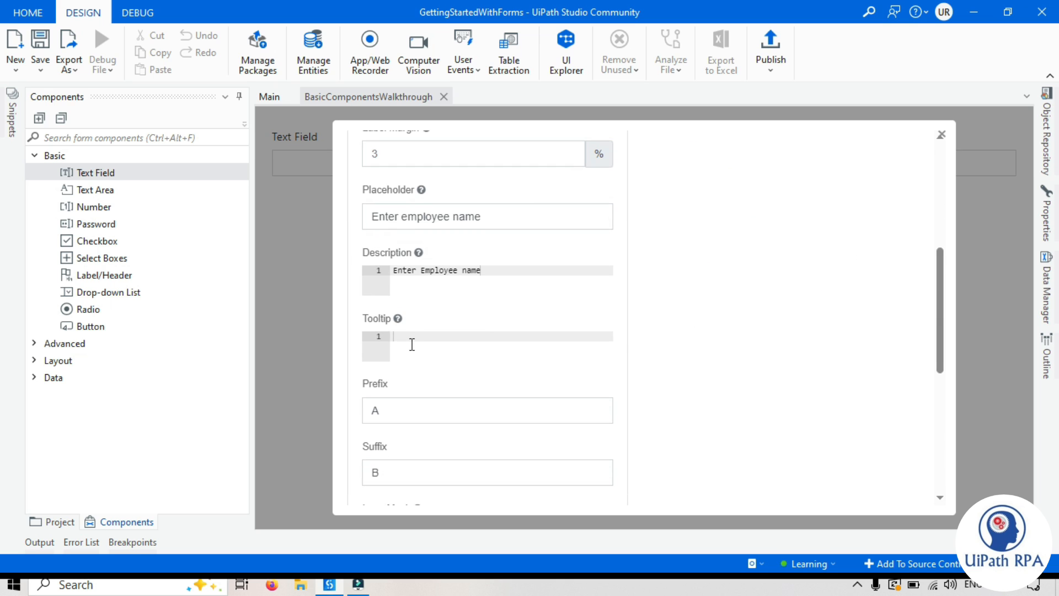
double_click(402, 414)
key(BackSpace)
double_click(393, 472)
key(BackSpace)
scroll(703, 425, down, 3)
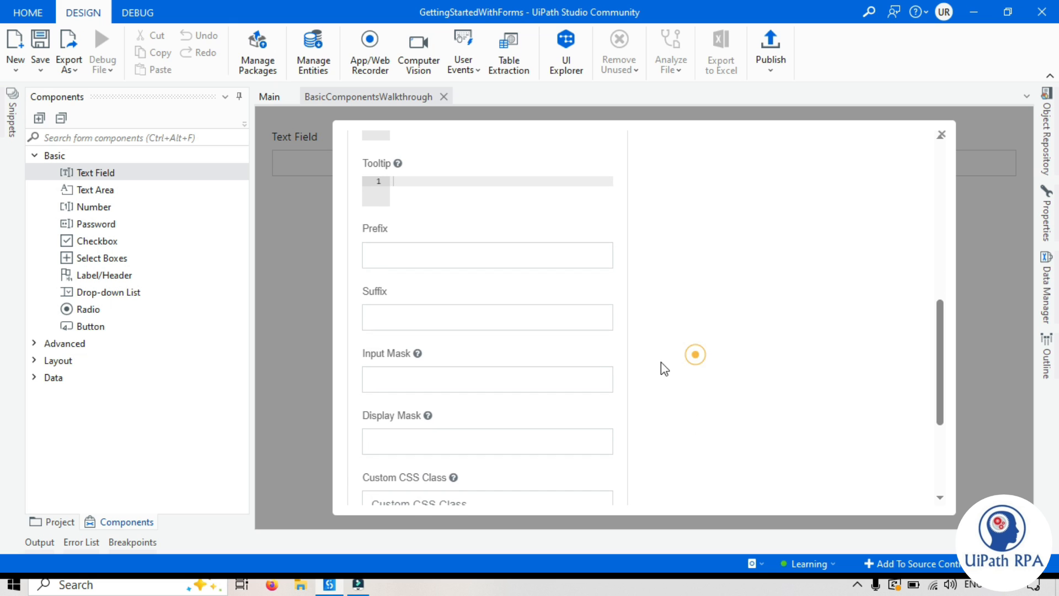
scroll(606, 380, down, 1)
scroll(606, 380, down, 1)
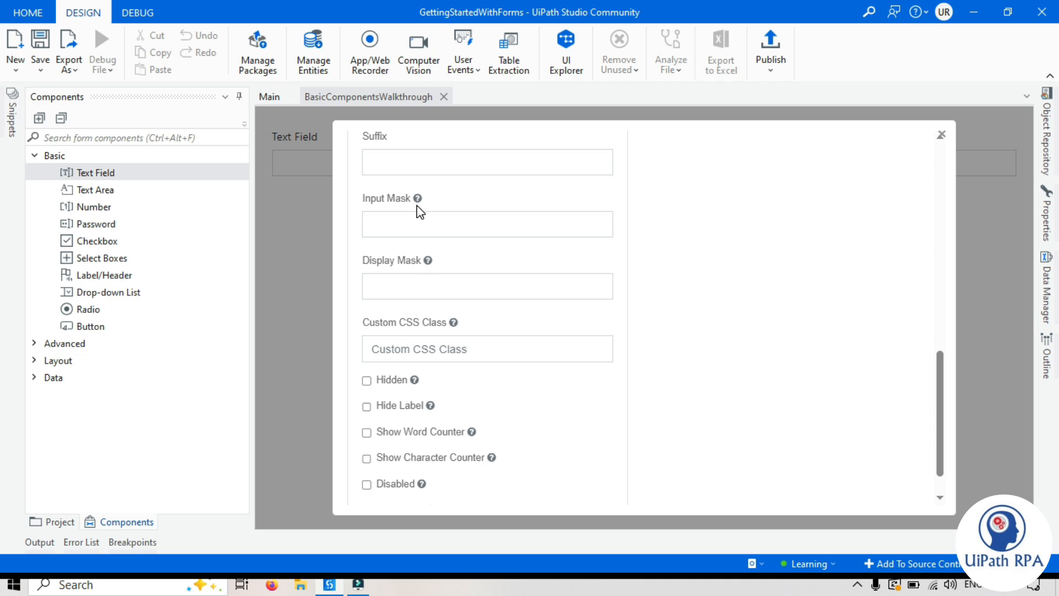
Step: Set the input mask to 'aaaaaaaaaaa' and test it with a sample entry in the preview
mouse_move(419, 204)
click(401, 226)
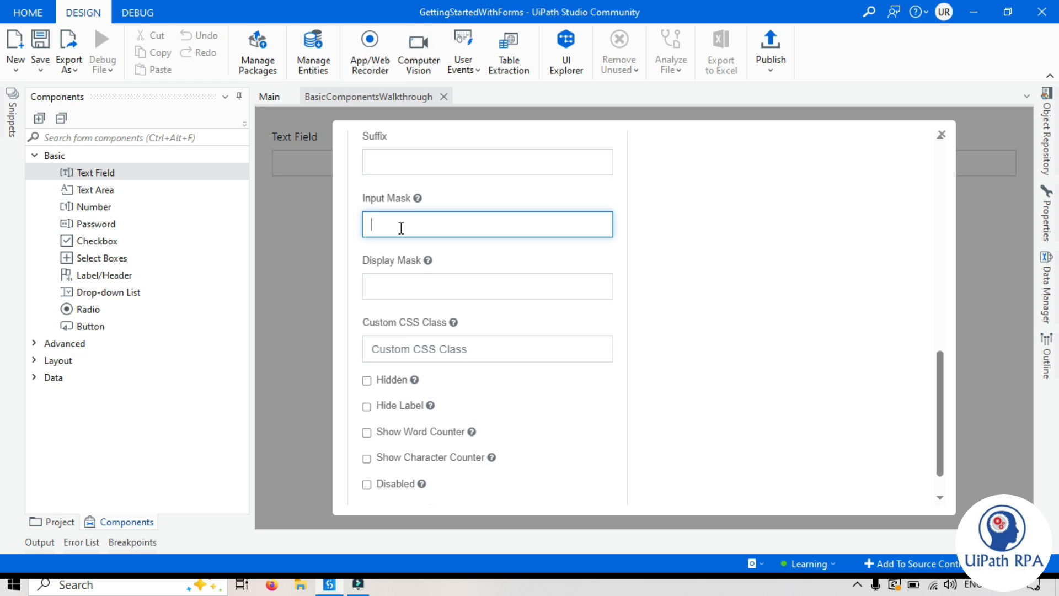
text(aa)
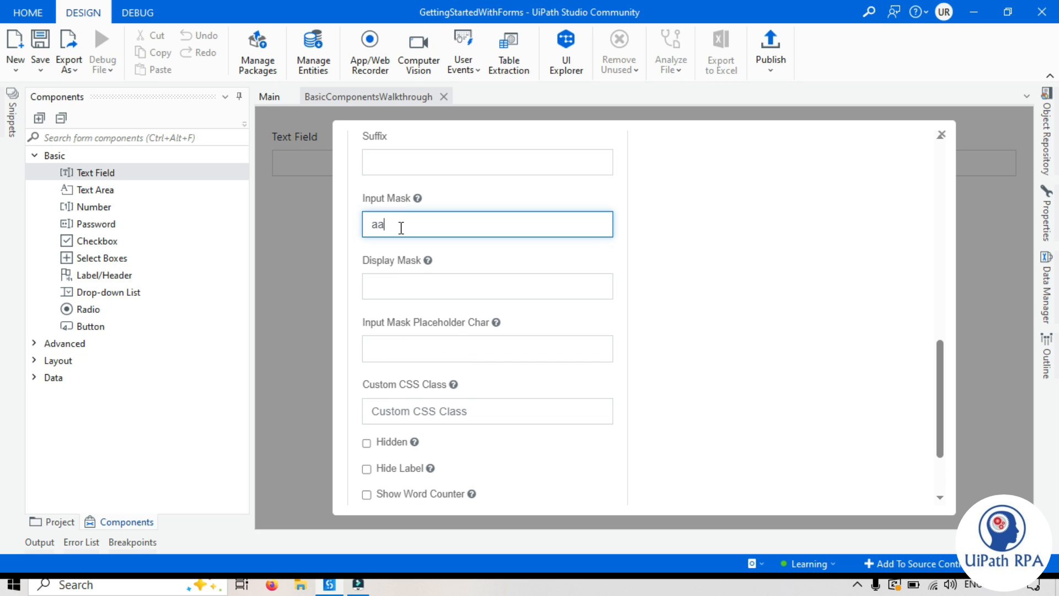
text(aaaaaaaaa)
scroll(744, 288, up, 10)
click(791, 234)
text(aaaaa)
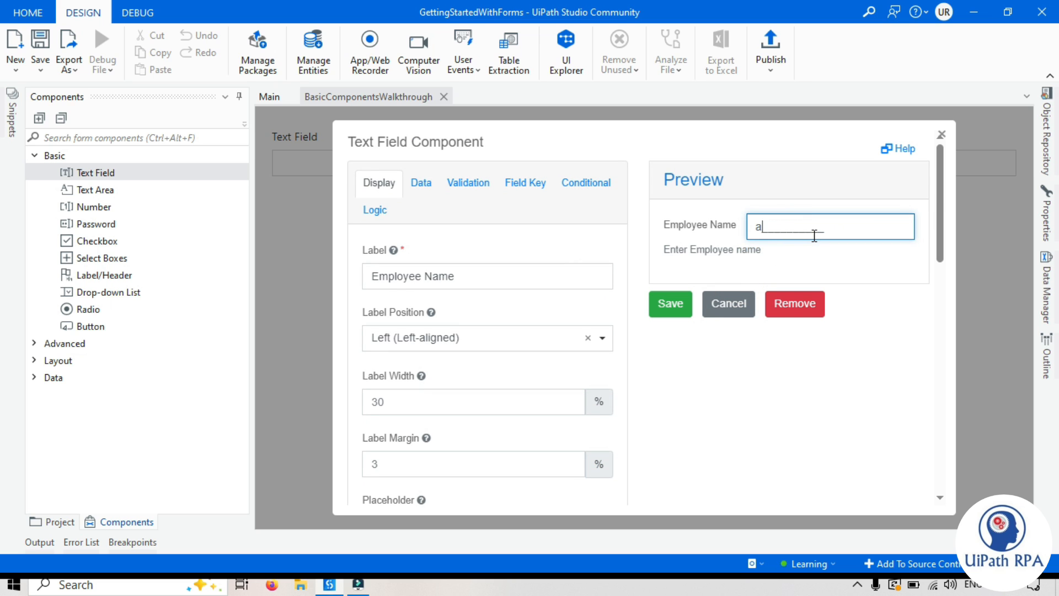
text(aaaaaa)
scroll(441, 386, down, 3)
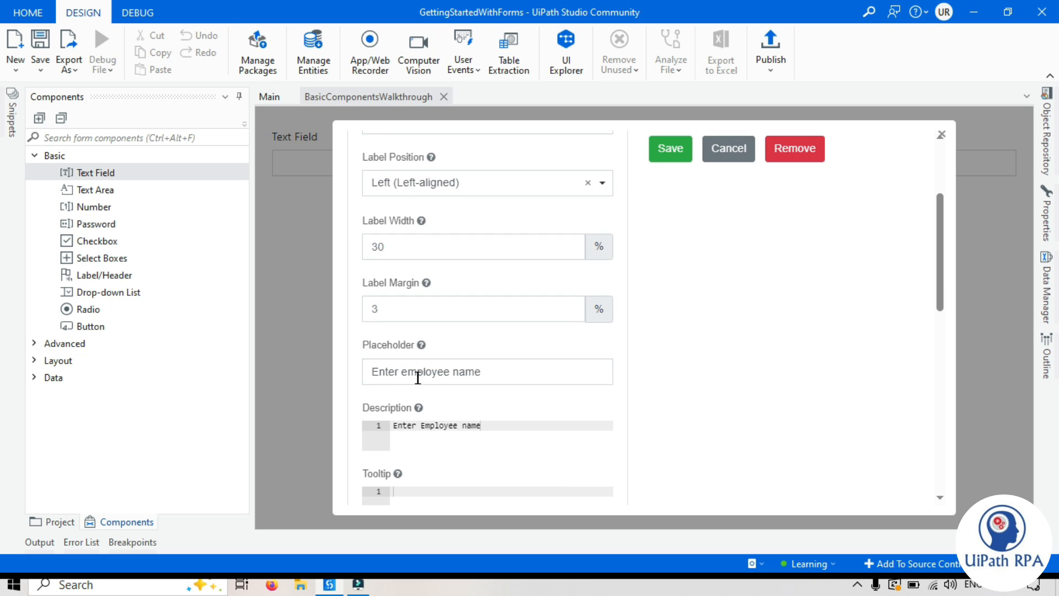
scroll(417, 378, up, 3)
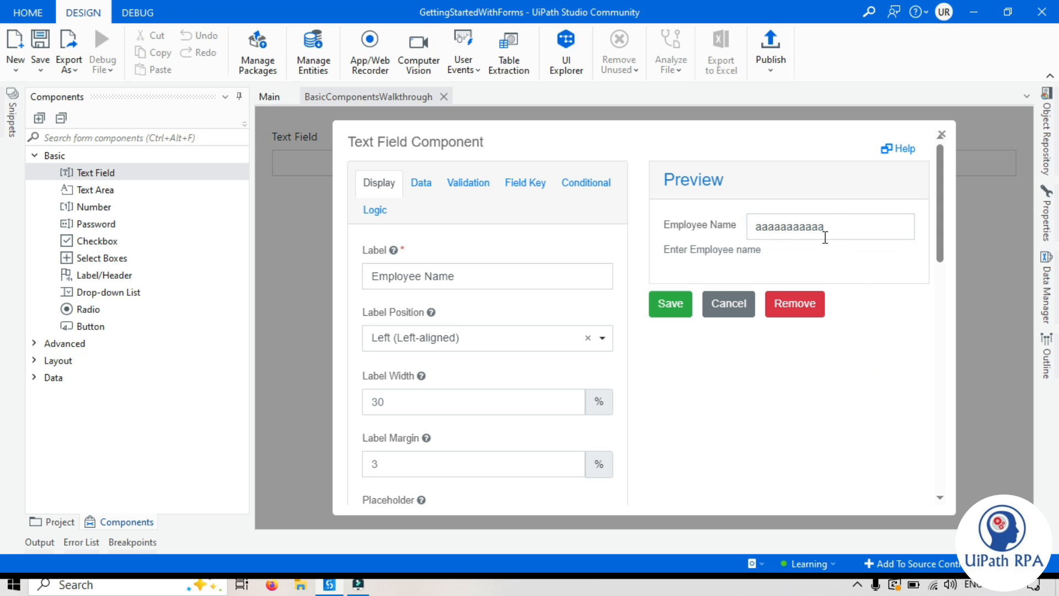
click(839, 228)
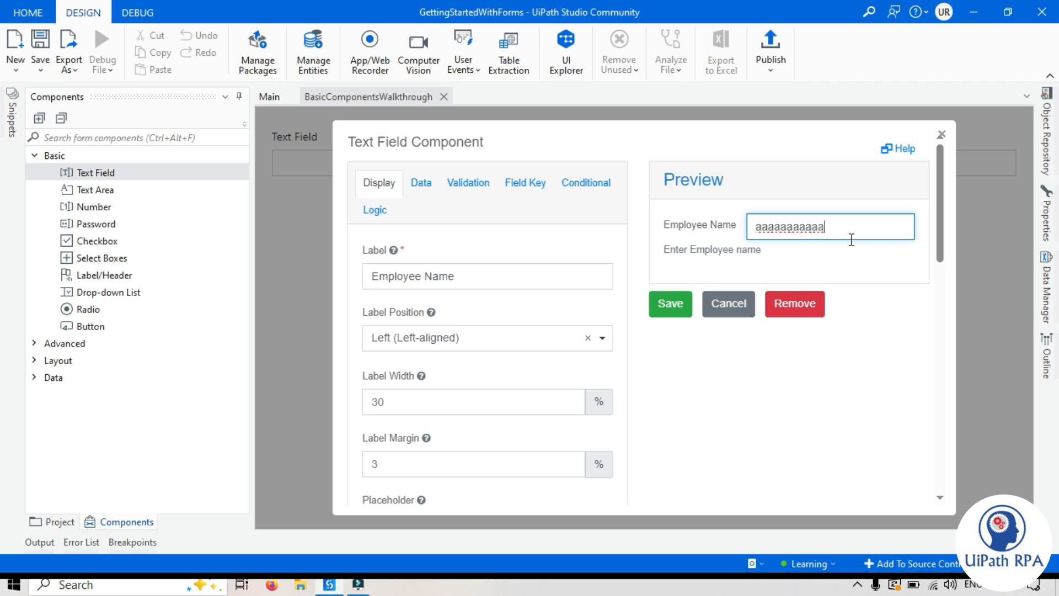
scroll(744, 307, down, 12)
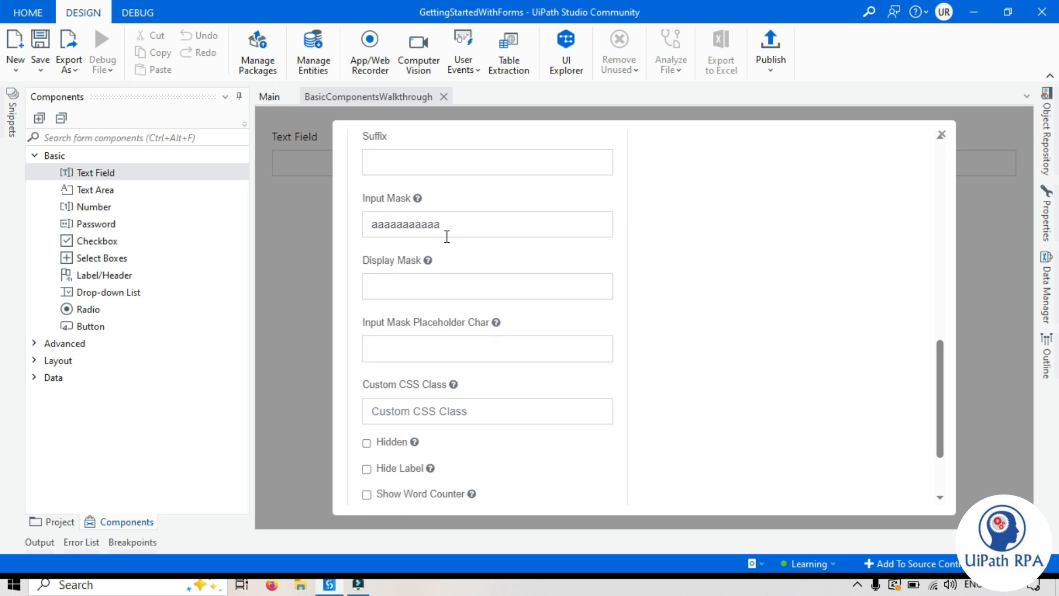
Step: Change the input mask to 'aaa' and test the entry 'aaaa' in the preview
drag(448, 222, 429, 221)
drag(393, 222, 373, 221)
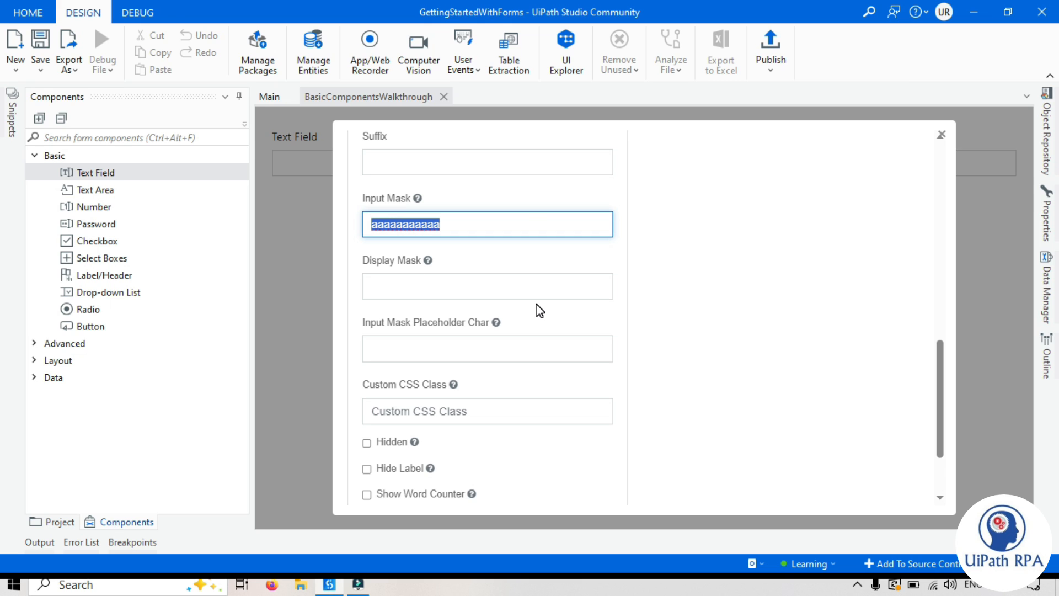
text(aaa*)
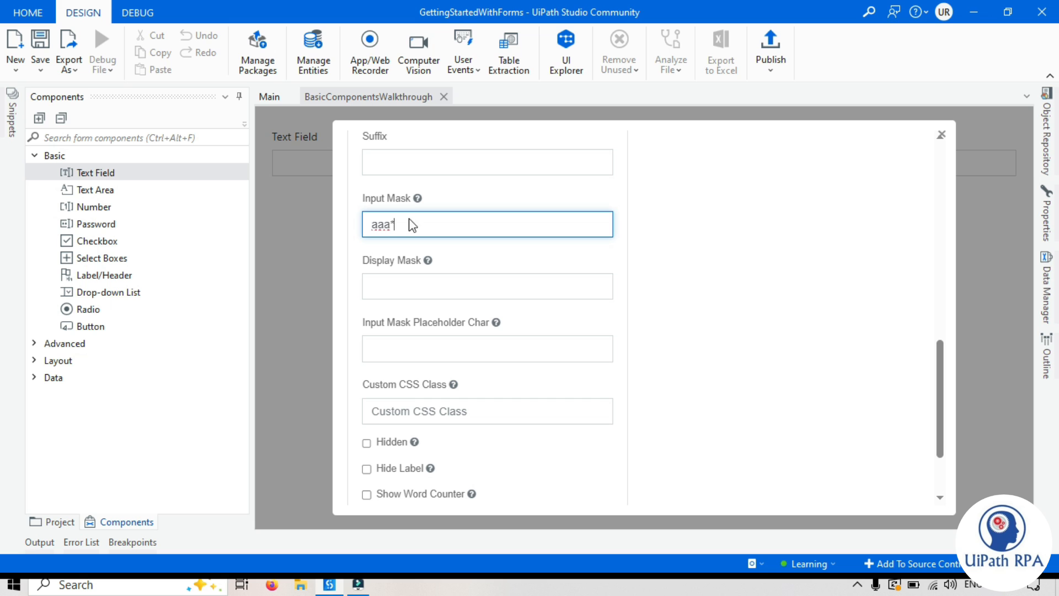
mouse_move(420, 200)
scroll(799, 312, up, 10)
double_click(784, 224)
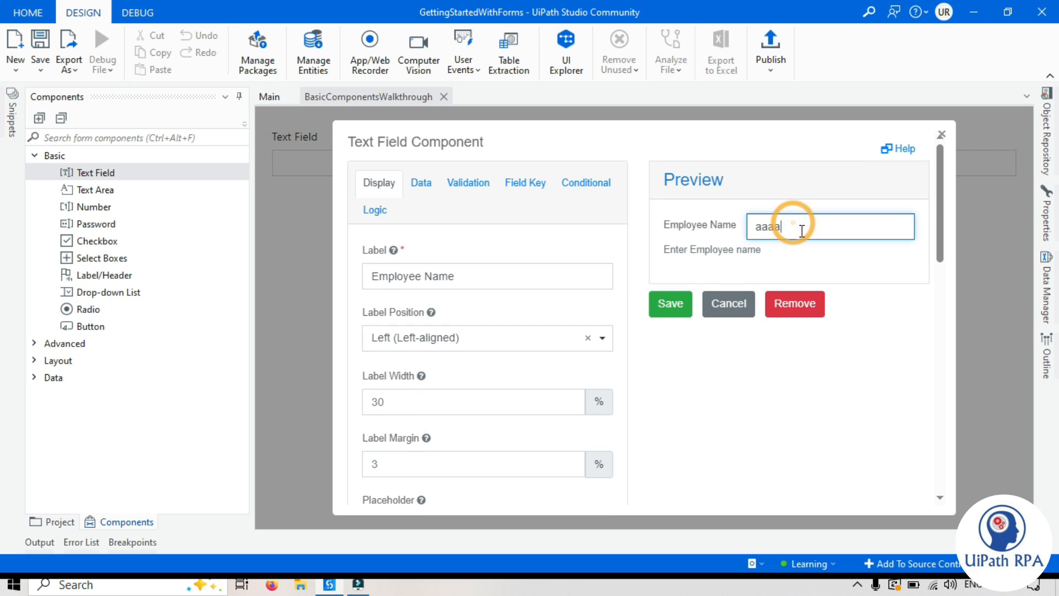
text(aaaa)
scroll(413, 408, down, 5)
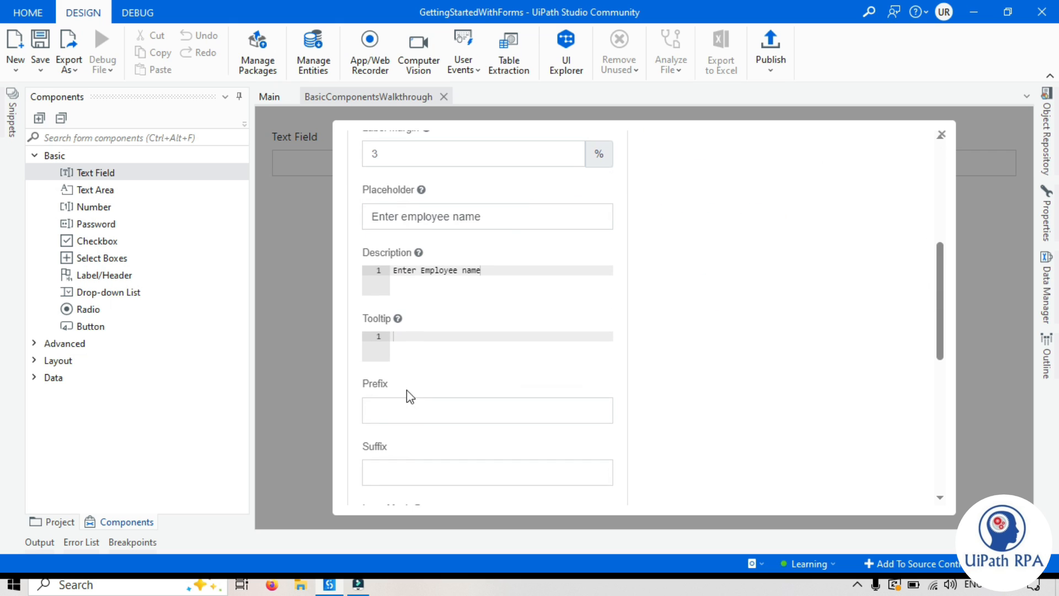
scroll(408, 339, down, 5)
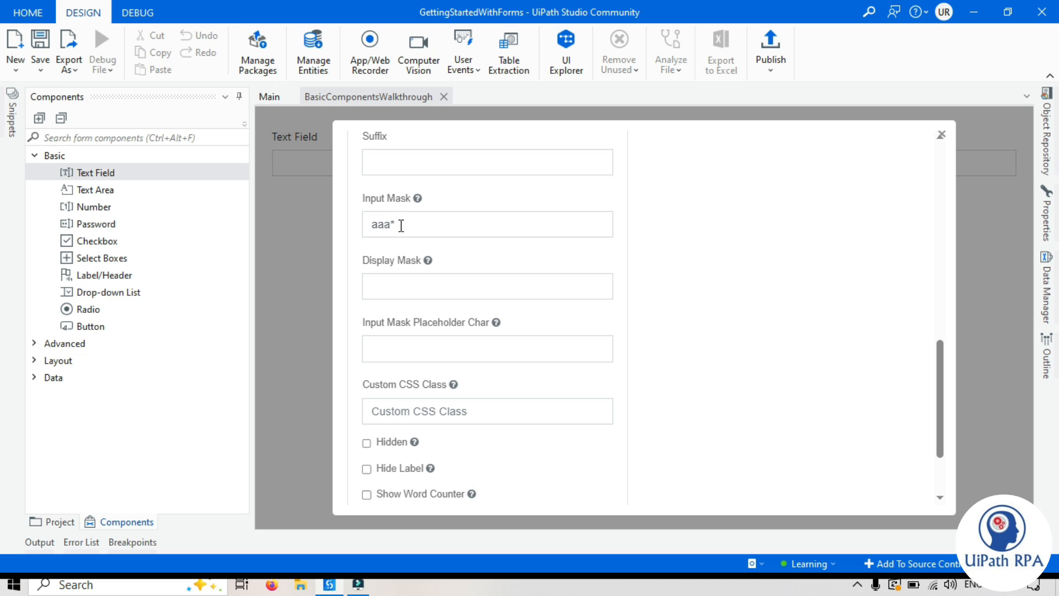
scroll(399, 223, up, 3)
scroll(454, 284, down, 2)
scroll(388, 379, up, 10)
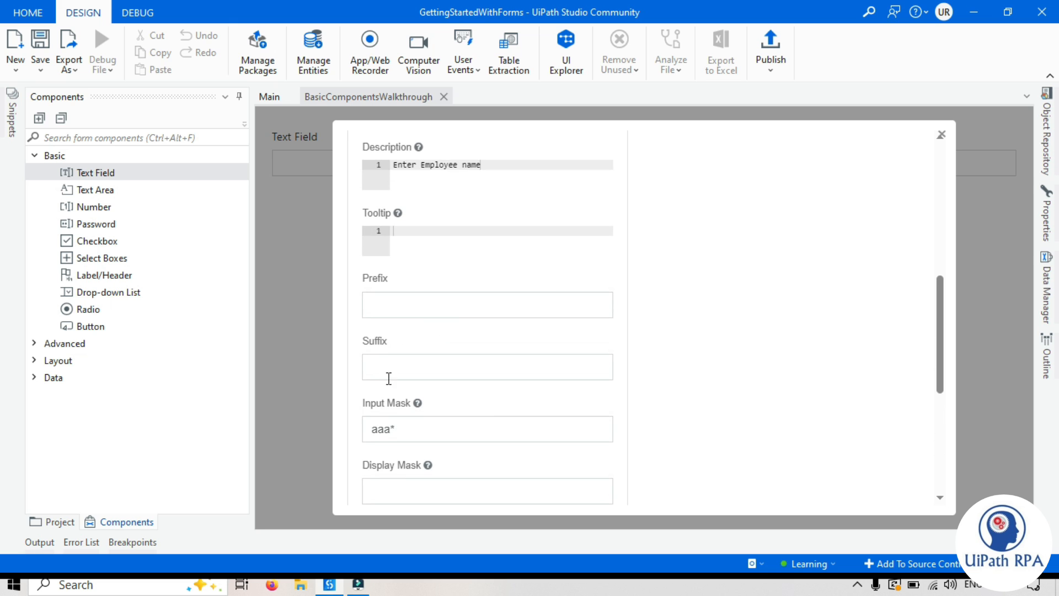
Step: Retest the preview with the entry 'aaa1' and review the Display Mask setting
click(785, 223)
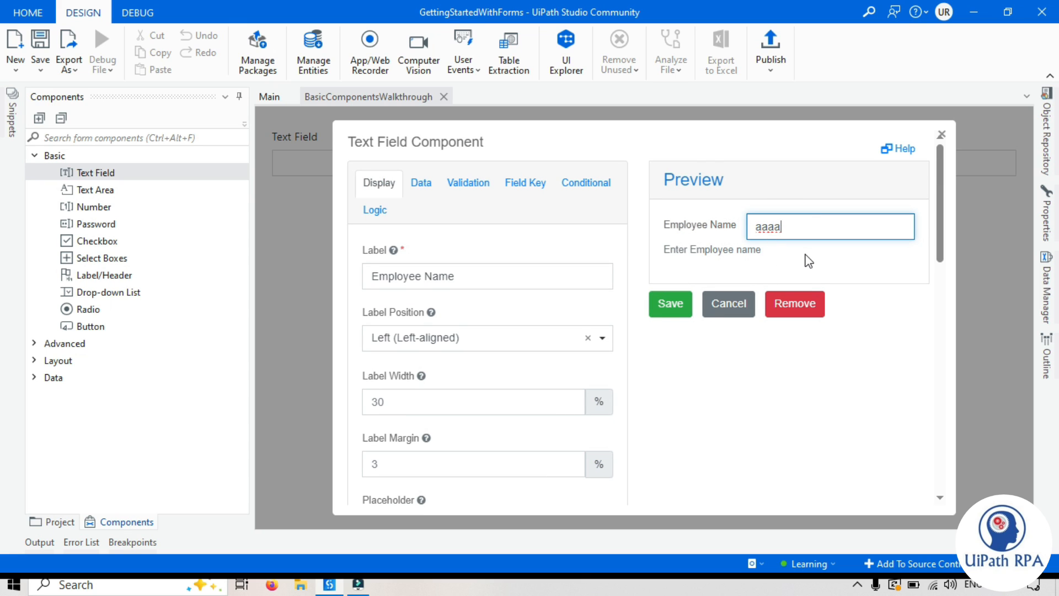
key(BackSpace)
text(1)
scroll(808, 261, down, 10)
scroll(421, 324, down, 3)
click(430, 288)
scroll(510, 308, up, 10)
scroll(773, 302, down, 12)
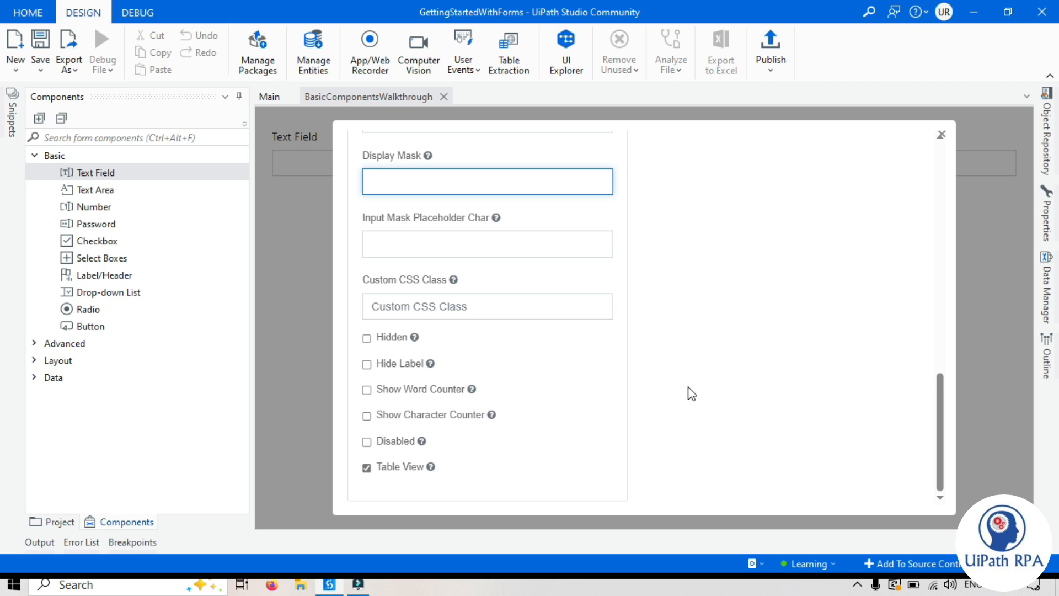
scroll(690, 392, up, 6)
scroll(692, 392, up, 5)
double_click(780, 226)
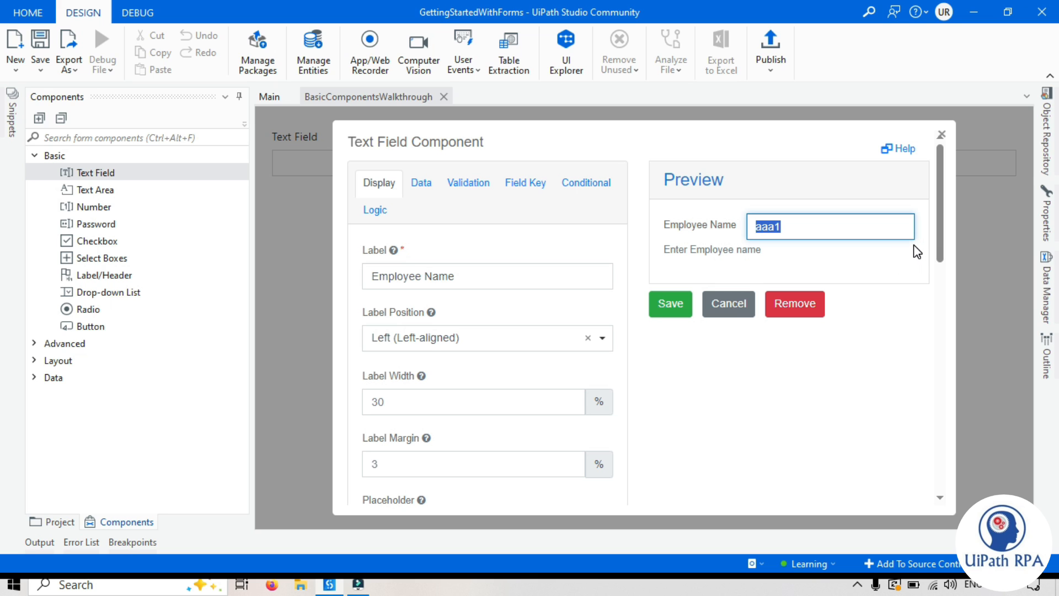
scroll(389, 361, down, 15)
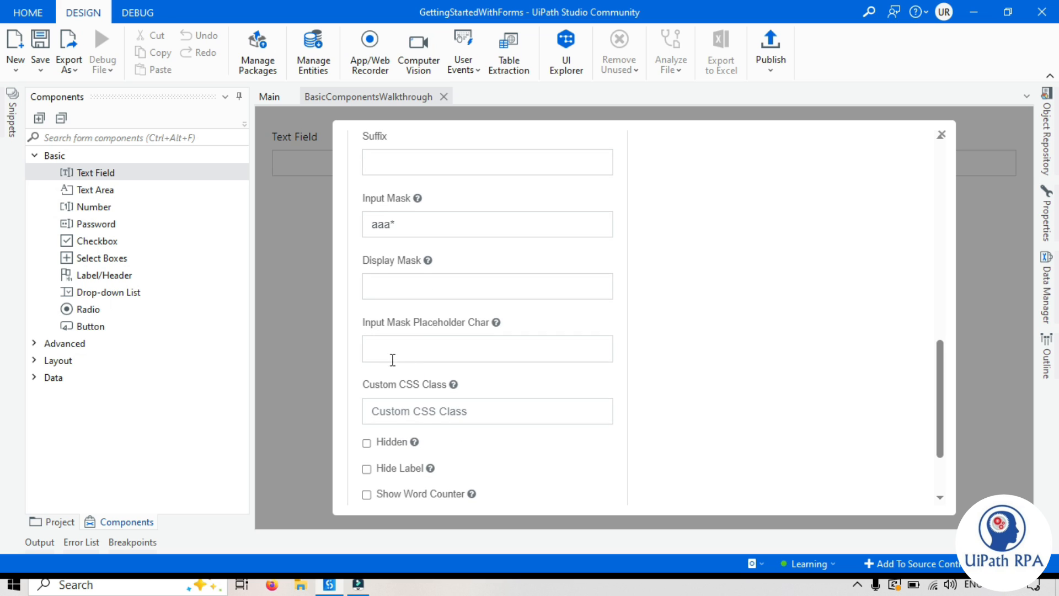
scroll(439, 385, down, 2)
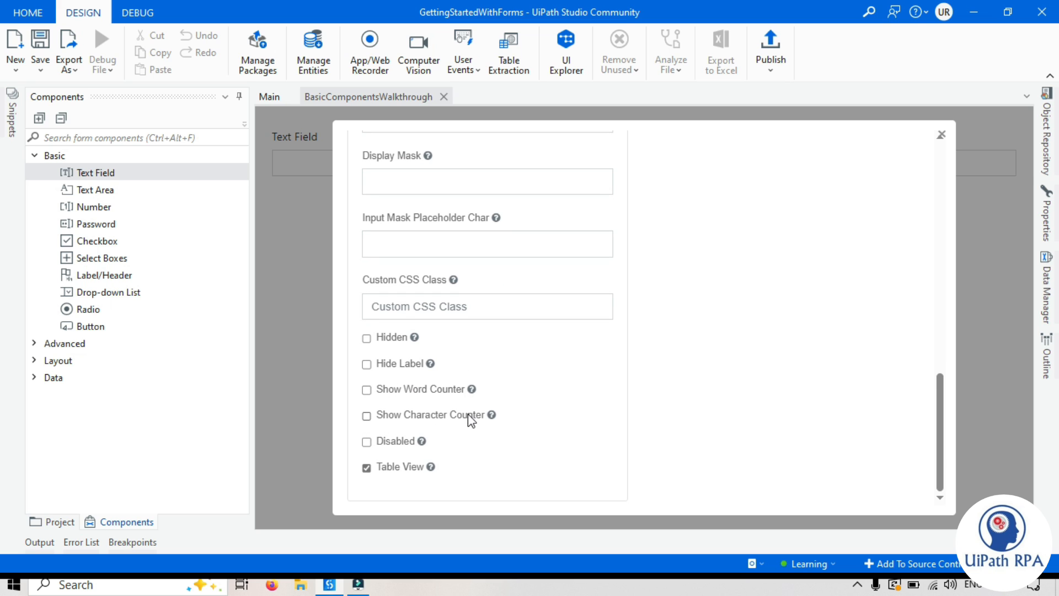
Step: Delete the 'aaa*' input mask so the field has no mask
click(368, 441)
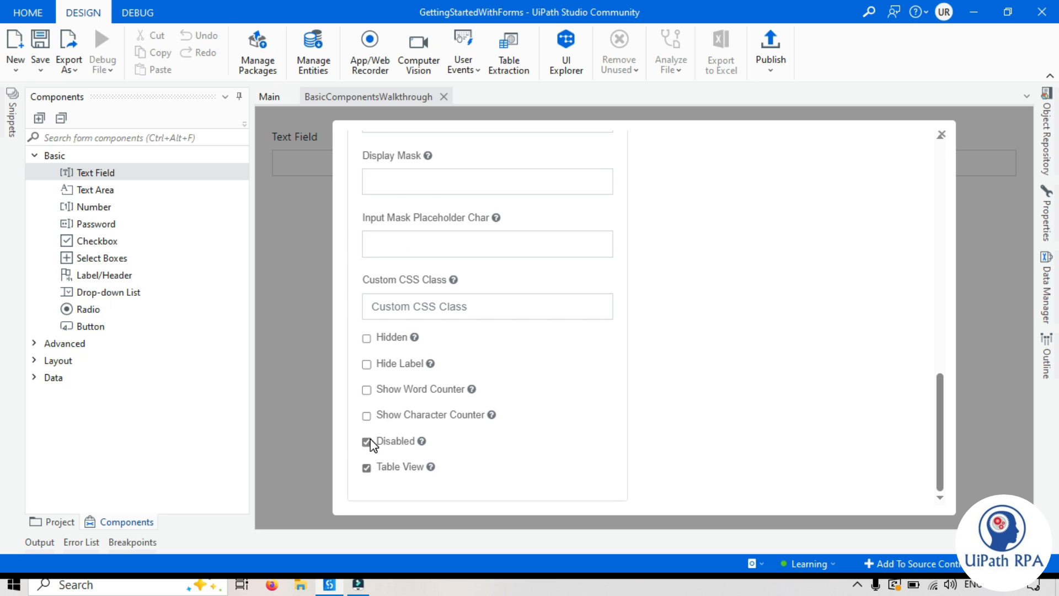
scroll(497, 463, up, 10)
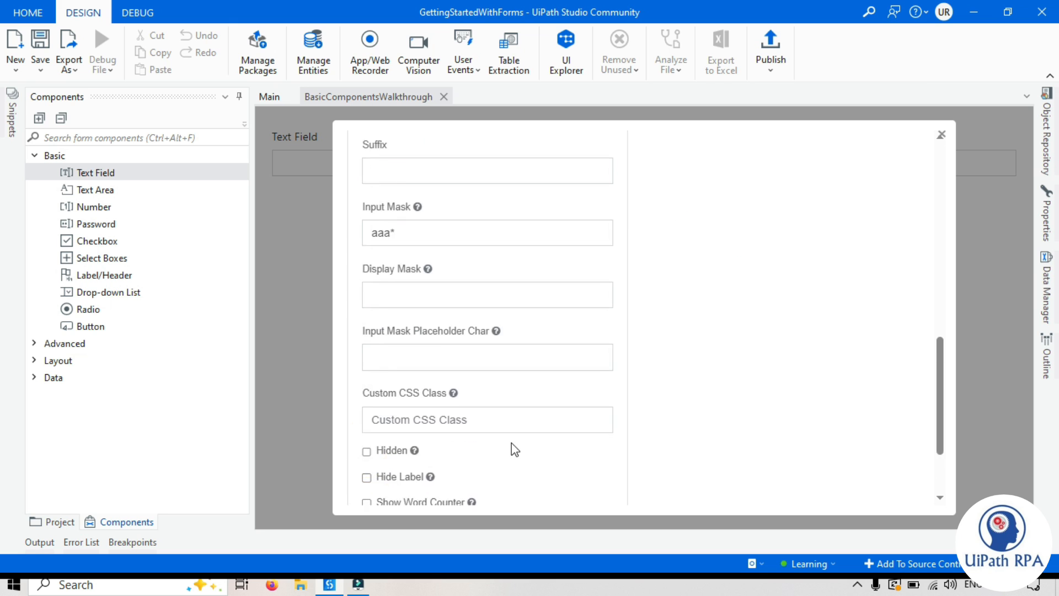
triple_click(413, 429)
key(BackSpace)
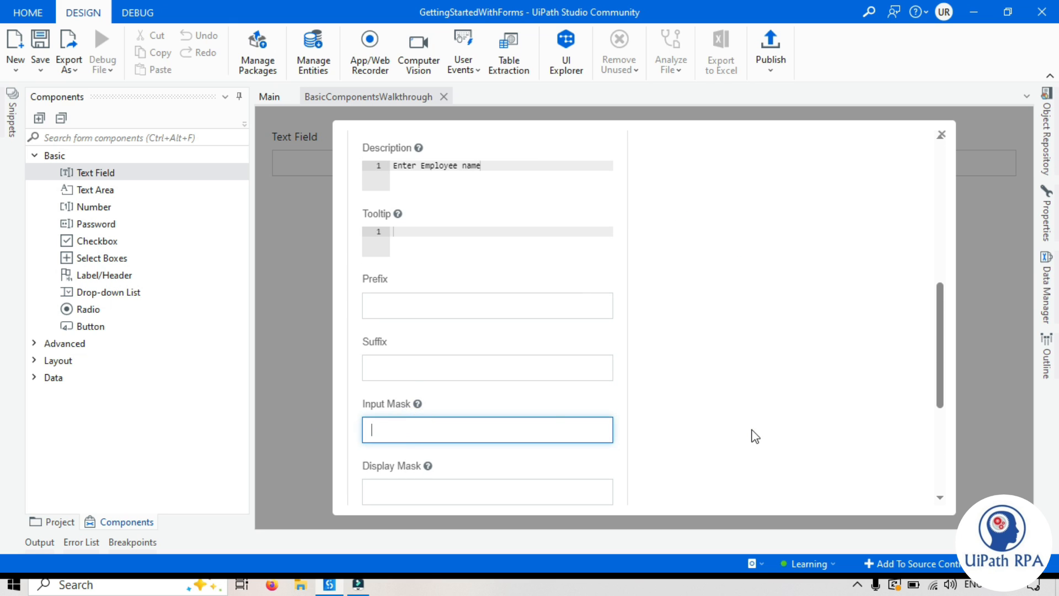
click(755, 430)
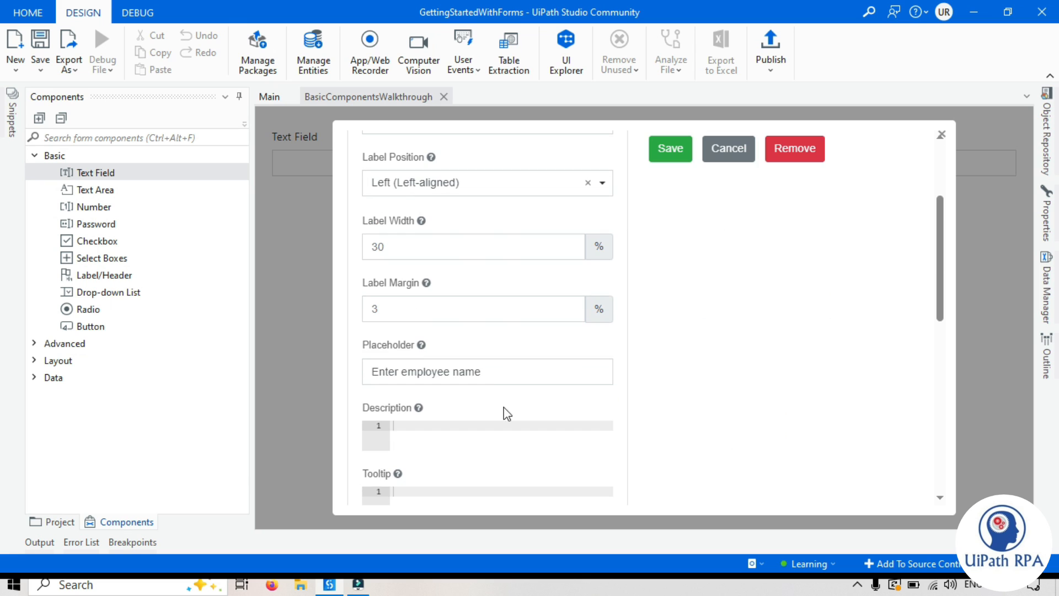
Step: Set the Employee Name label width to 15% and margin to 2%, then save the field
click(799, 227)
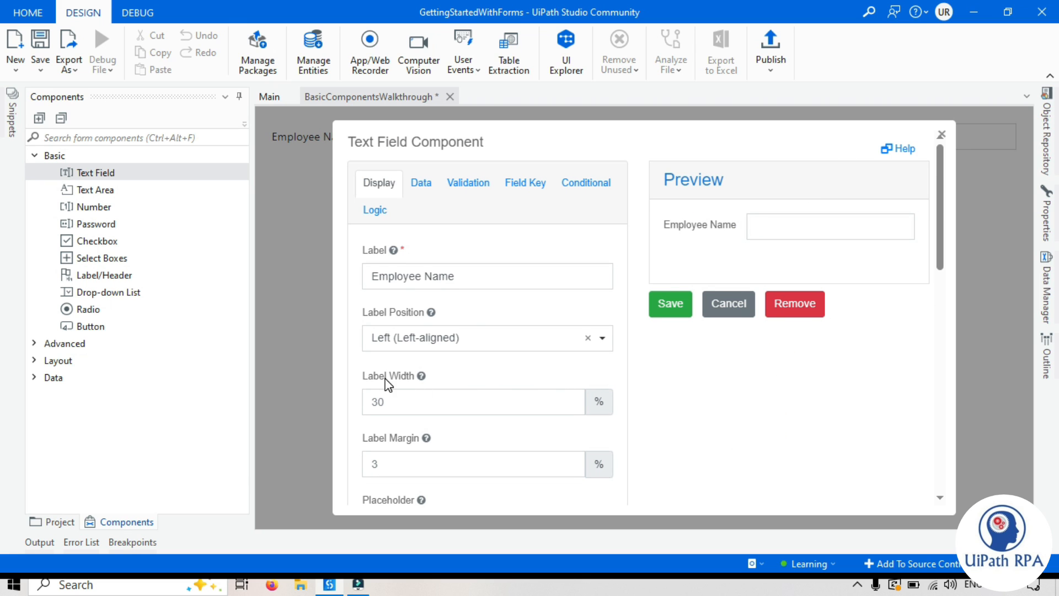
click(392, 402)
click(791, 409)
double_click(397, 402)
text(15)
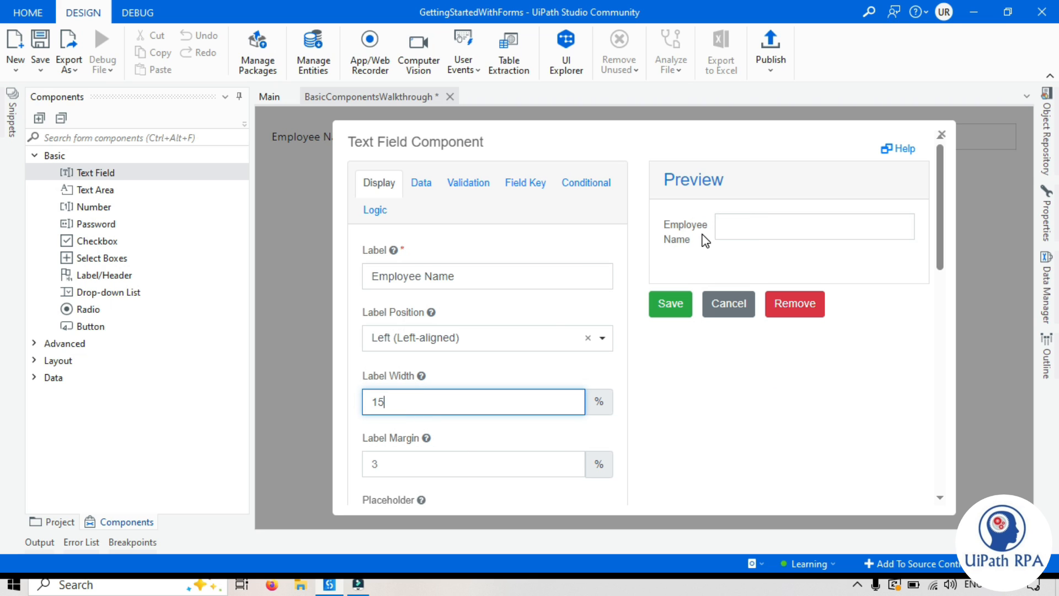
click(397, 466)
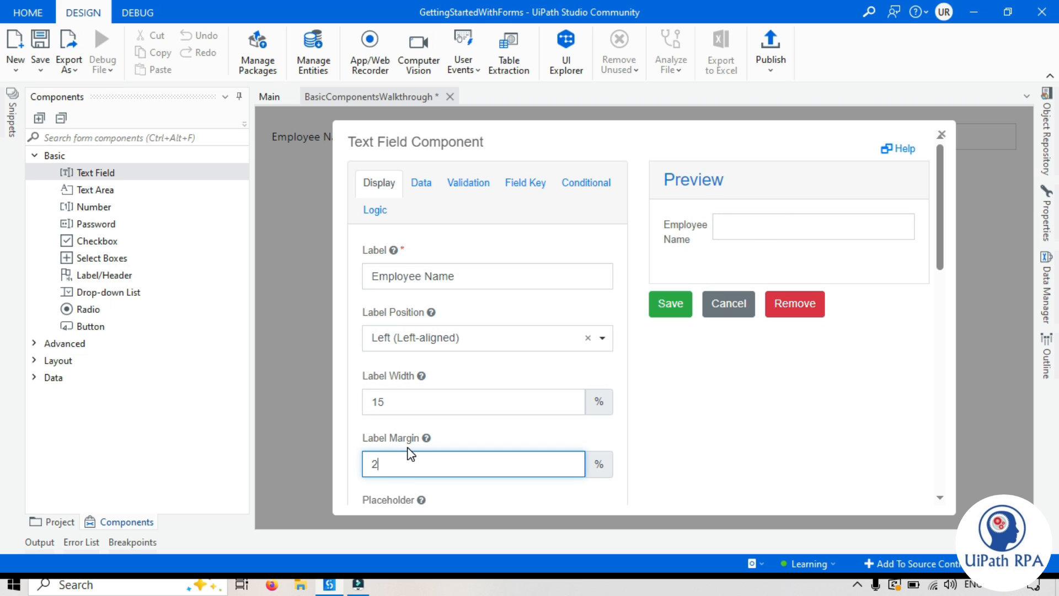
mouse_move(443, 434)
click(669, 311)
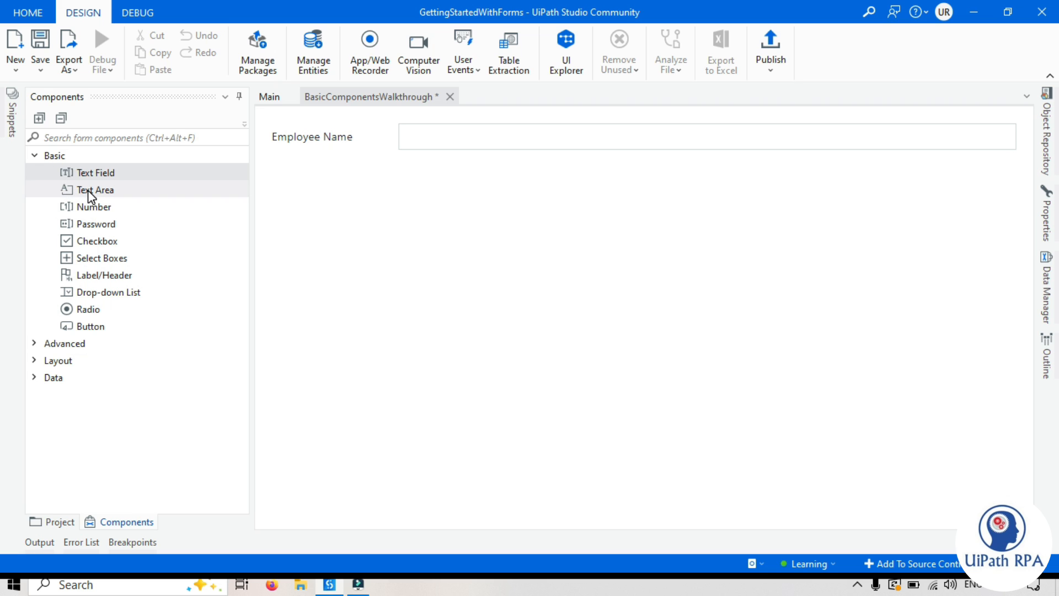
Step: Add a Text Area below Employee Name and label it 'Address'
drag(91, 193, 334, 162)
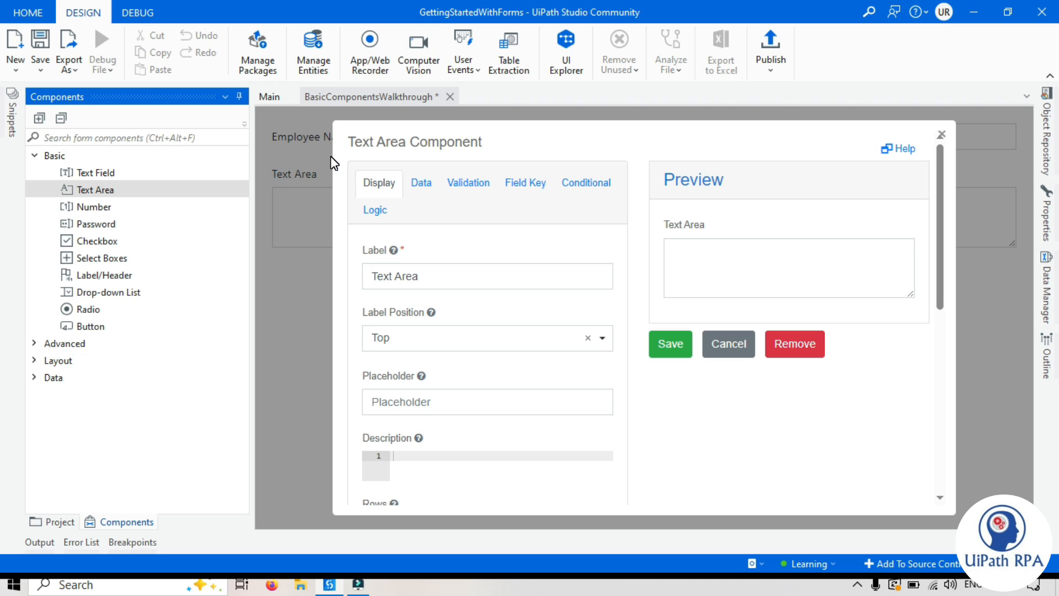
click(465, 238)
drag(452, 275, 370, 273)
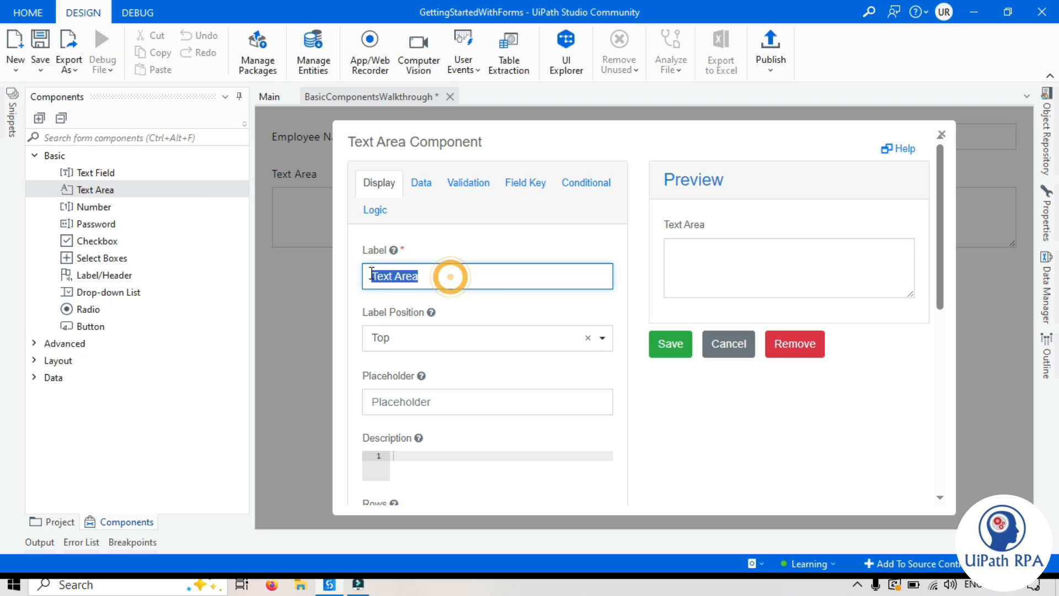
text(Address)
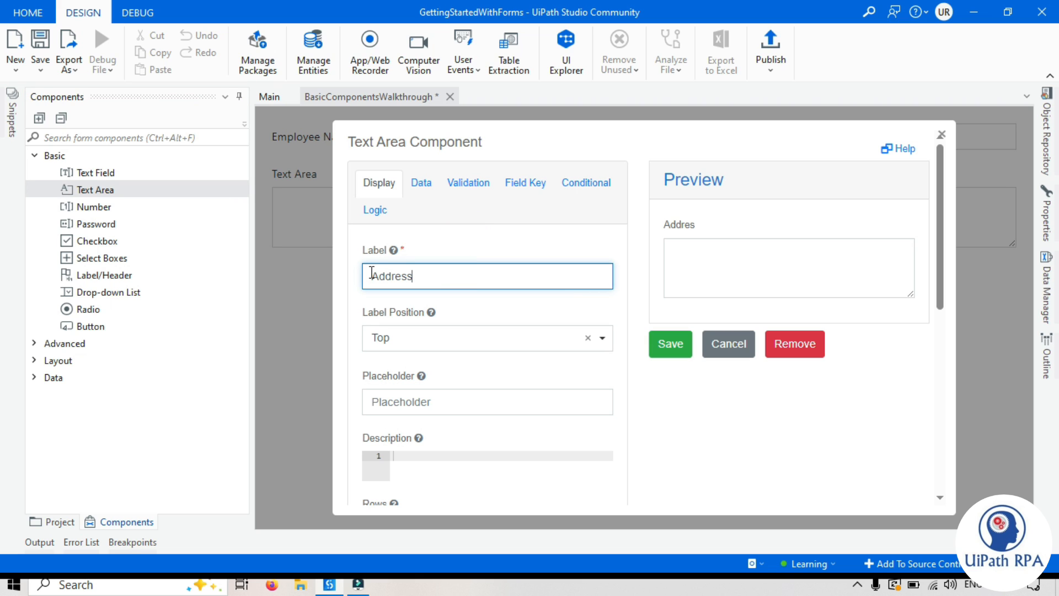
Step: Place the Address label Left (Left-aligned) with 15% label width and 2% margin
click(416, 333)
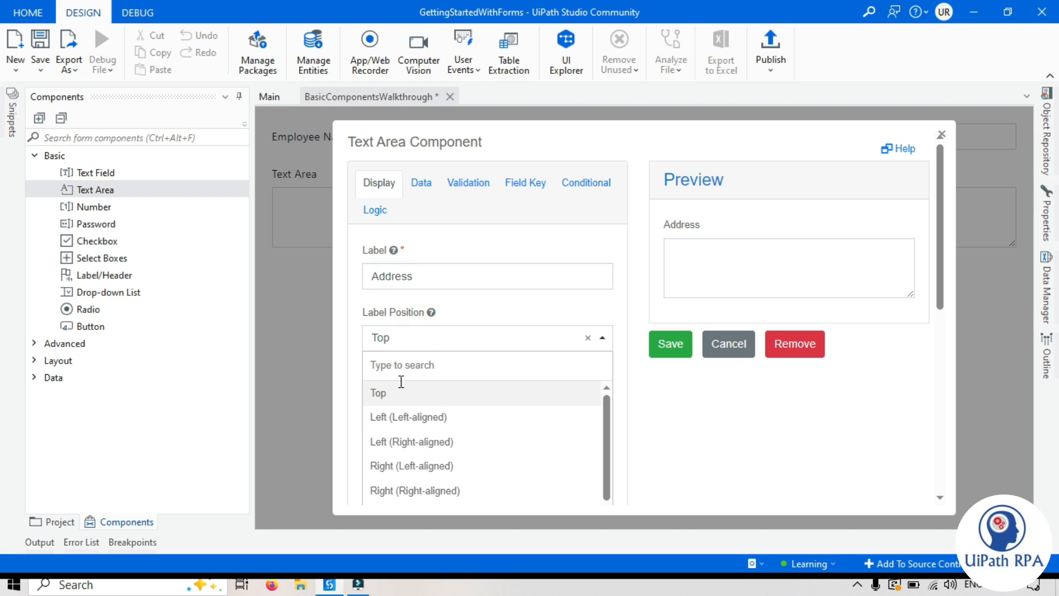
click(402, 416)
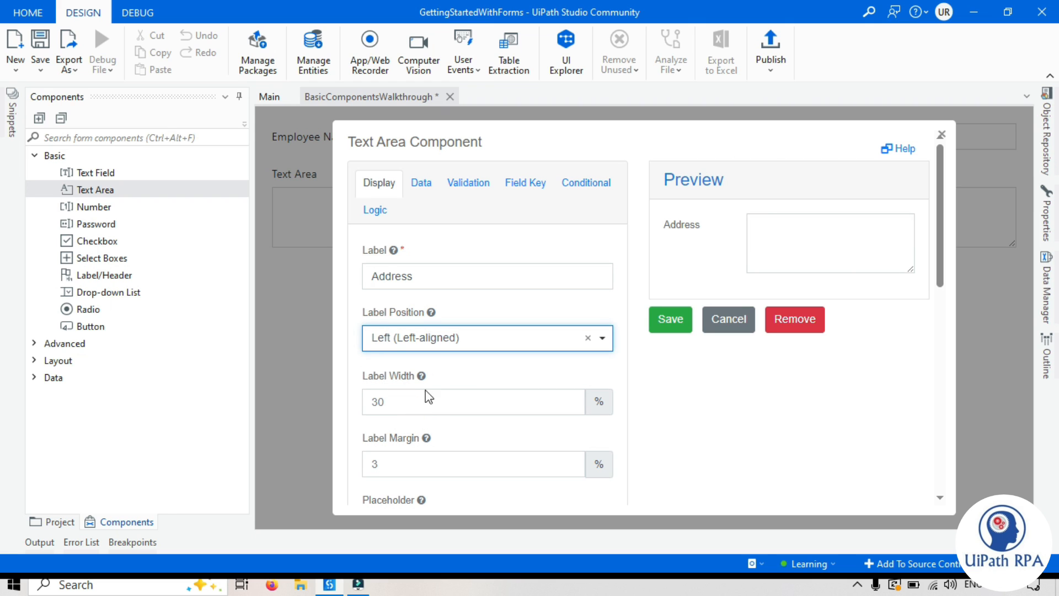
double_click(390, 401)
text(15)
double_click(372, 464)
text(2)
click(699, 467)
Step: Inspect the Rows setting and type test lines into the Address preview box
click(711, 433)
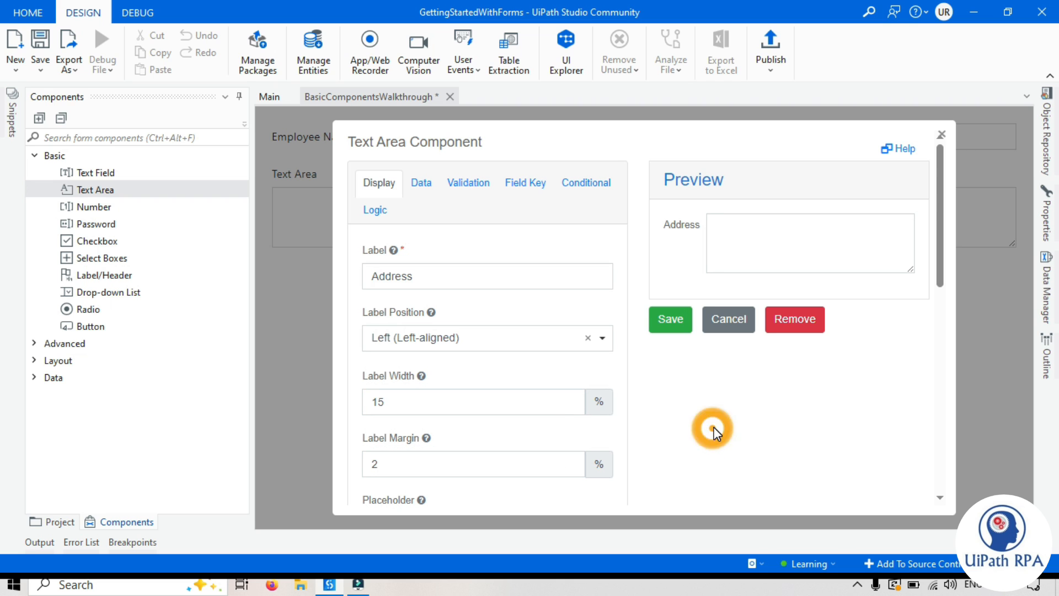
scroll(711, 433, down, 5)
scroll(413, 307, up, 3)
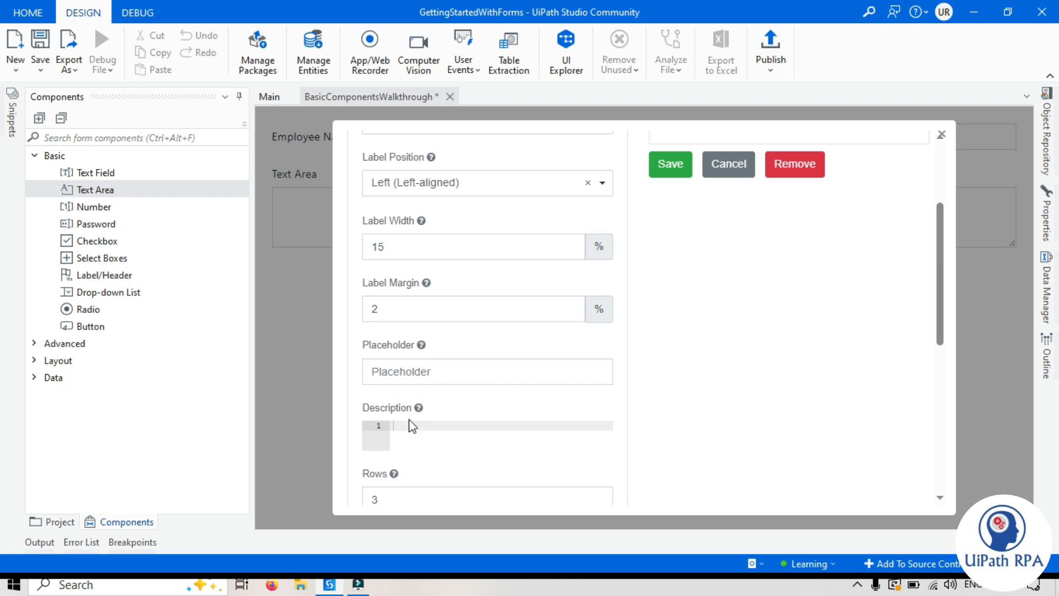
scroll(426, 420, down, 3)
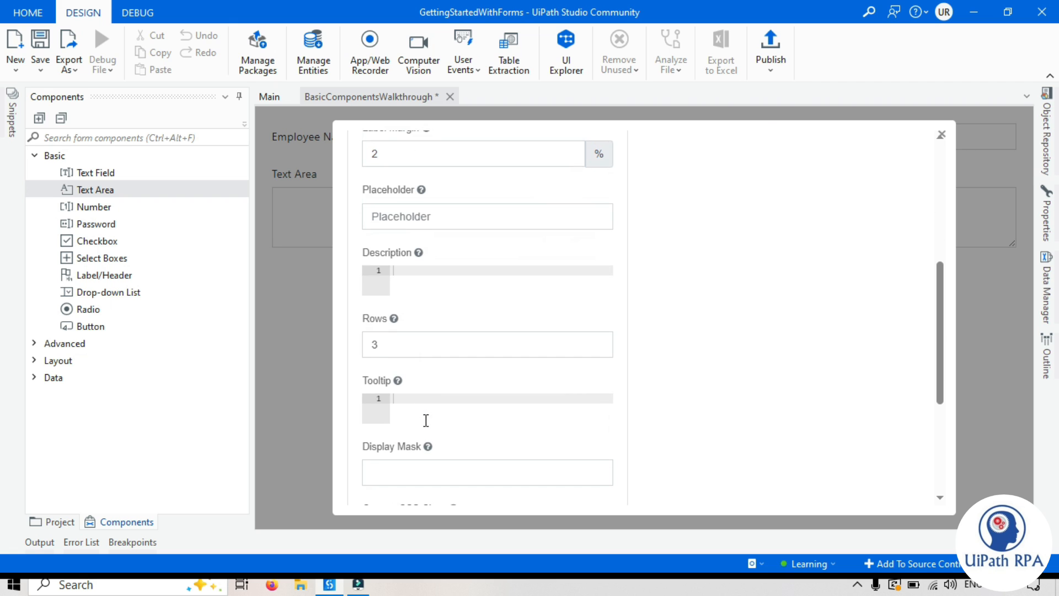
double_click(386, 339)
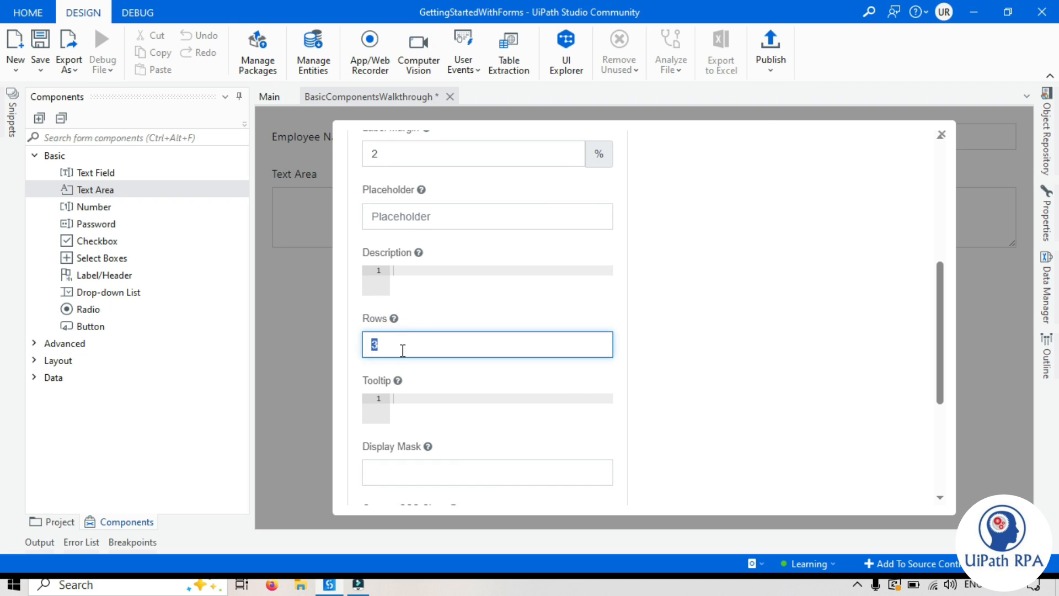
scroll(461, 390, up, 6)
scroll(621, 405, down, 6)
scroll(816, 305, up, 6)
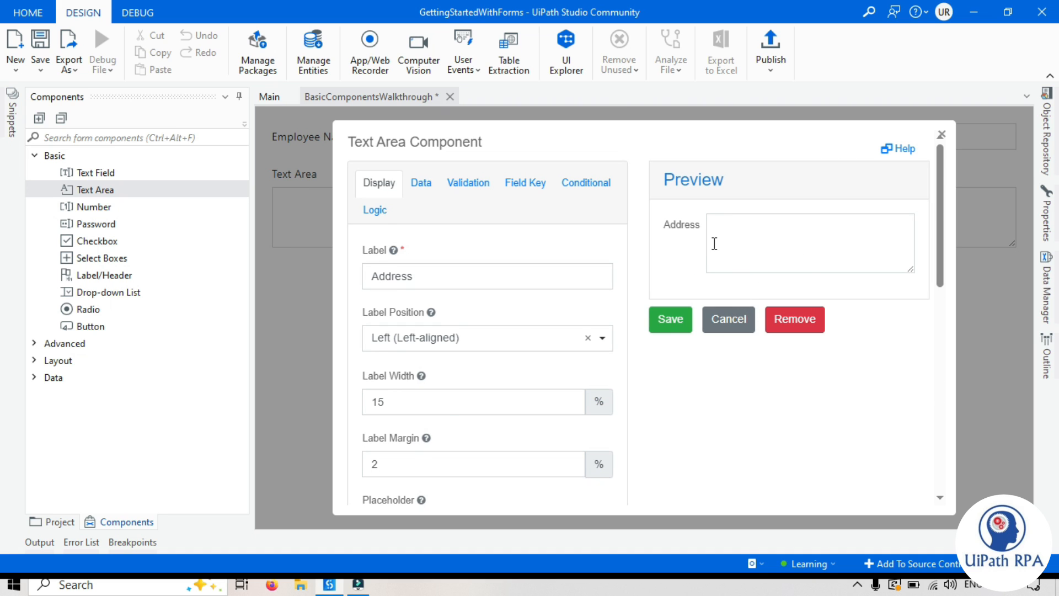
scroll(438, 422, down, 5)
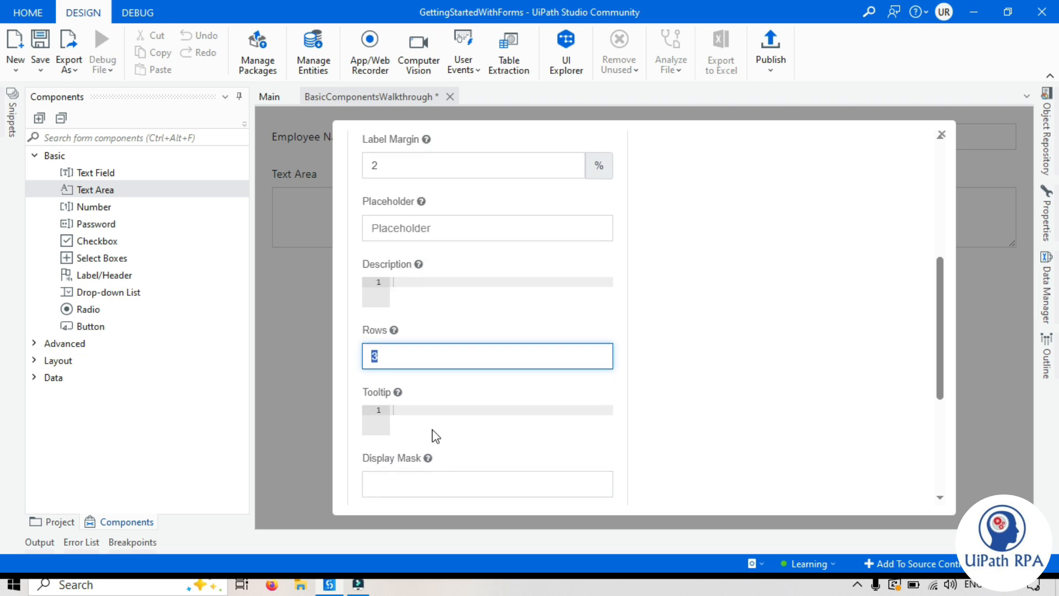
scroll(435, 433, up, 5)
scroll(694, 366, down, 5)
scroll(739, 342, up, 5)
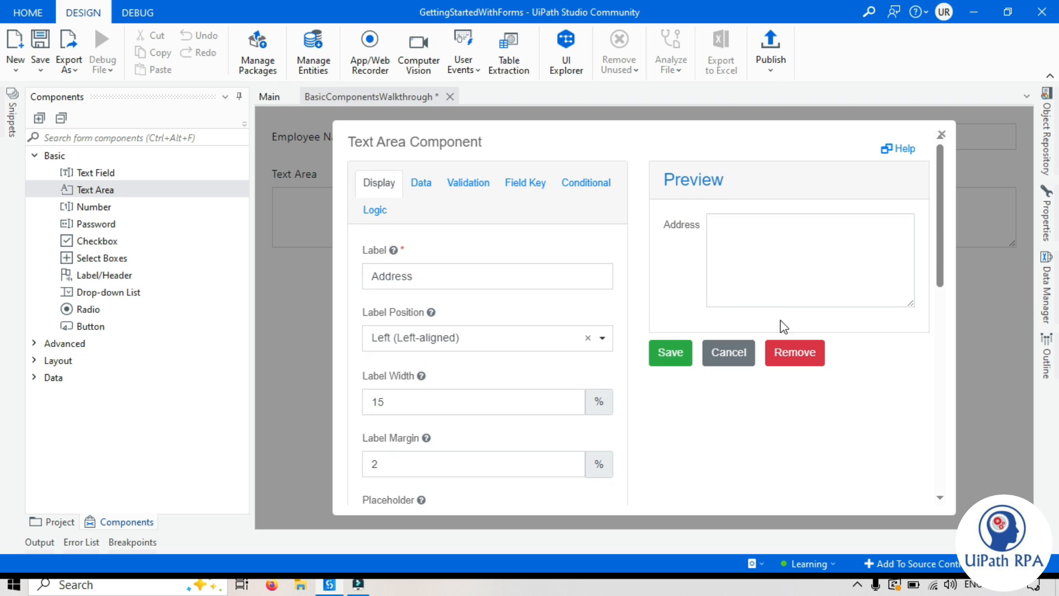
click(733, 220)
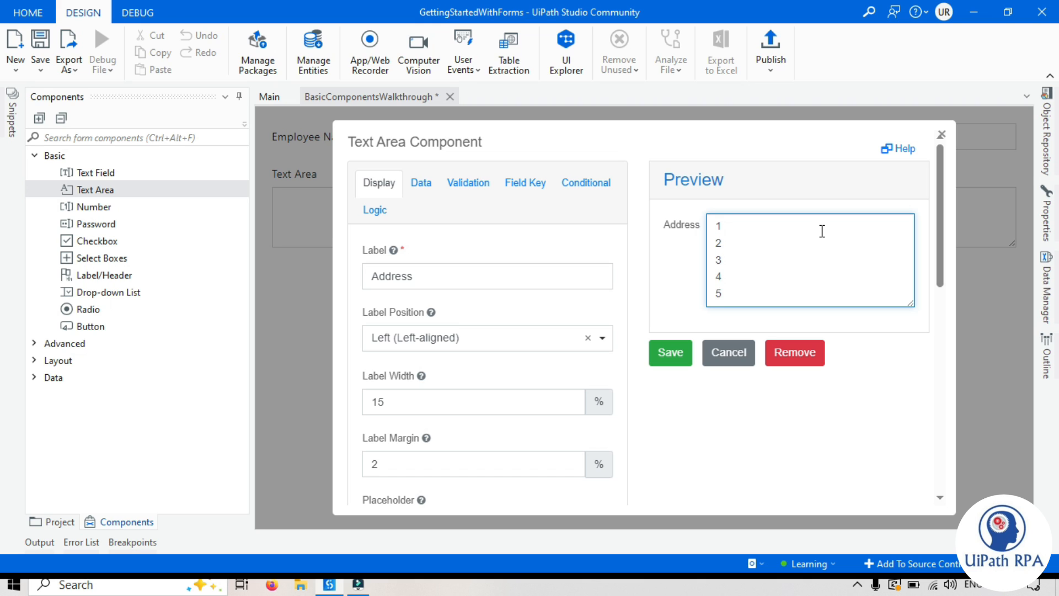
drag(713, 222, 764, 299)
click(763, 290)
scroll(408, 435, down, 3)
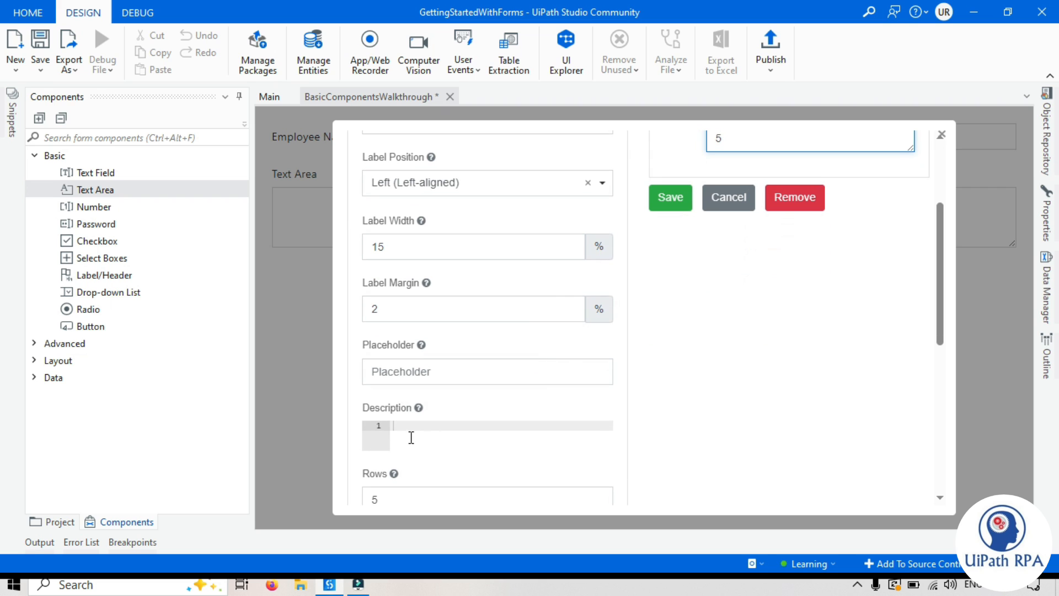
scroll(397, 468, down, 3)
Step: Keep Rows at 3, try resizing the preview box, and save the Address text area
double_click(389, 347)
text(3)
click(797, 395)
scroll(753, 353, up, 6)
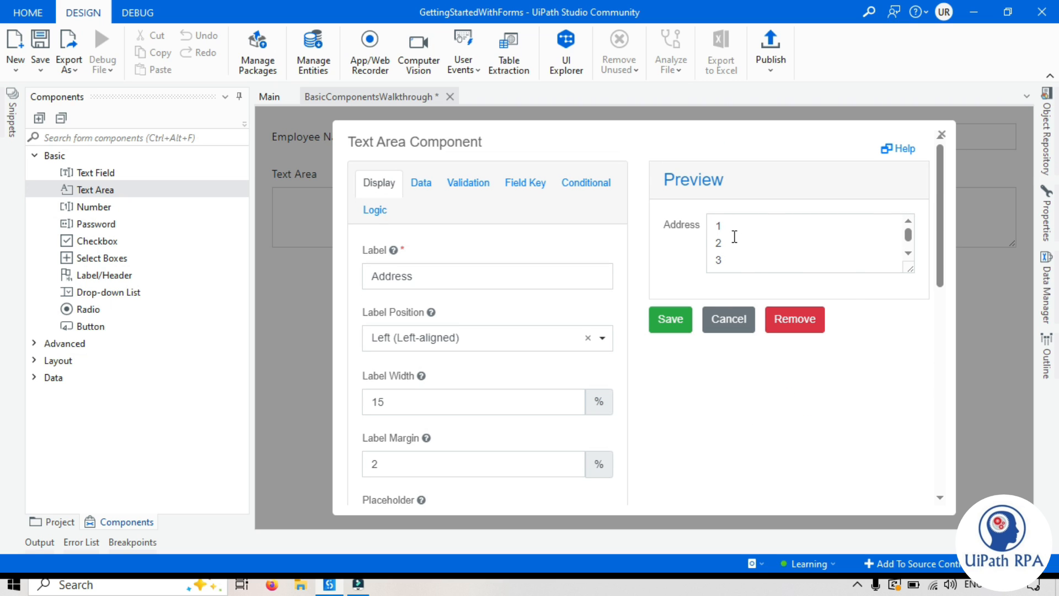
click(908, 252)
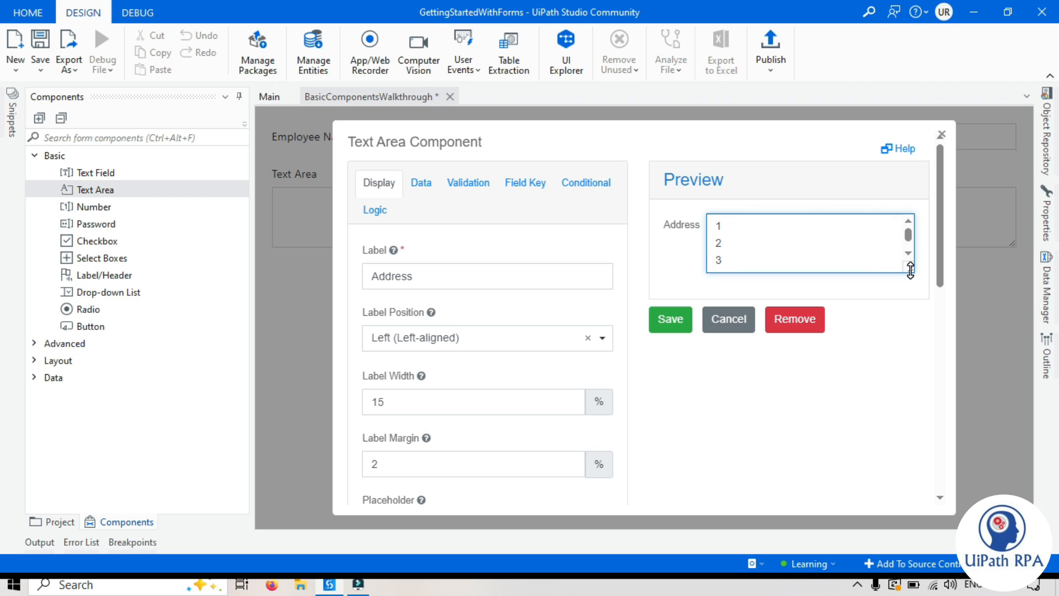
drag(910, 269, 910, 331)
scroll(444, 307, down, 15)
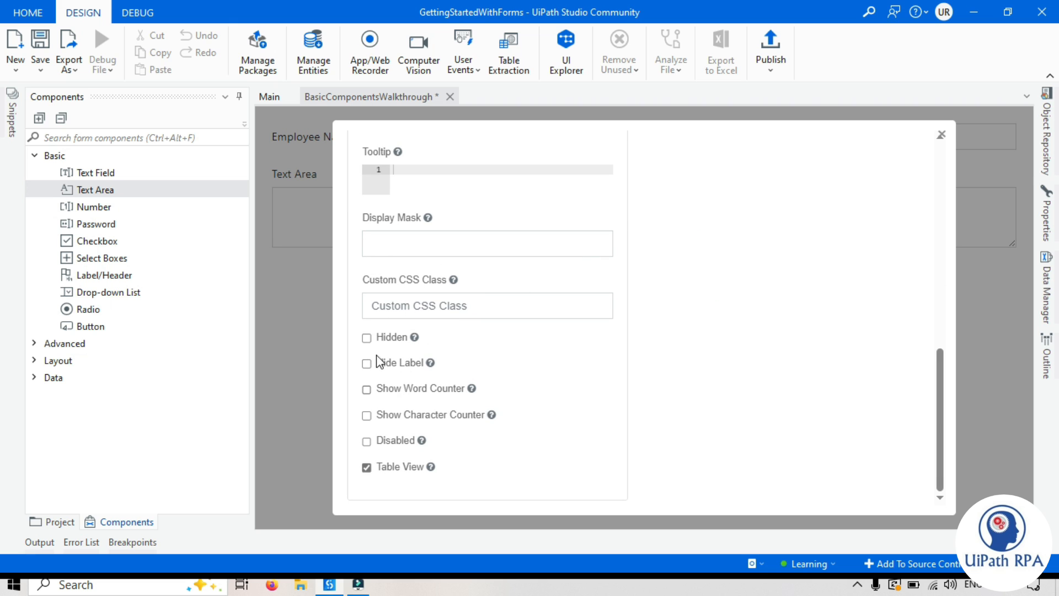
scroll(468, 342, up, 15)
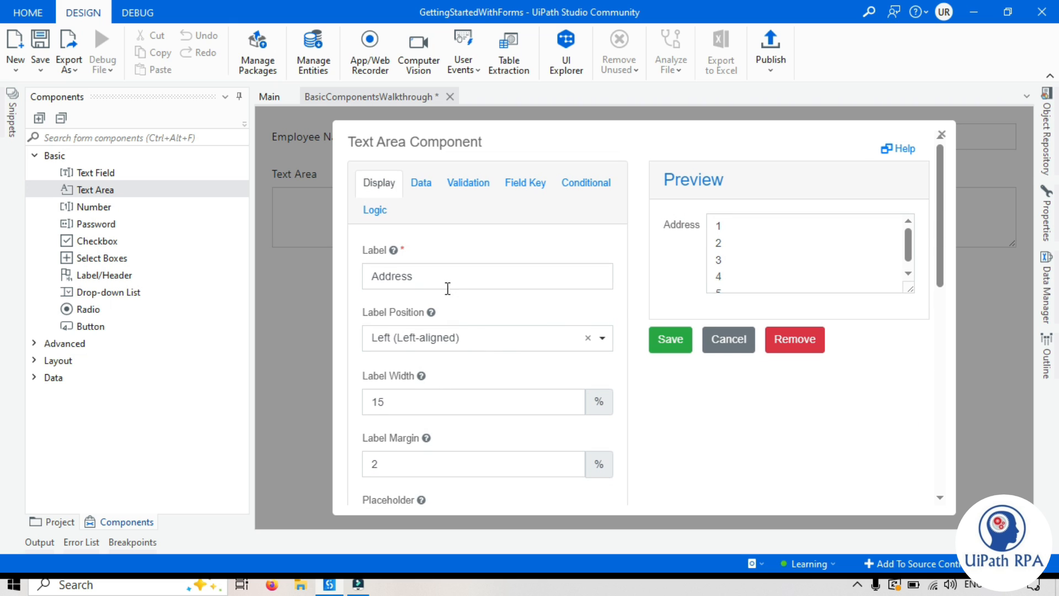
scroll(463, 337, down, 5)
scroll(775, 416, up, 5)
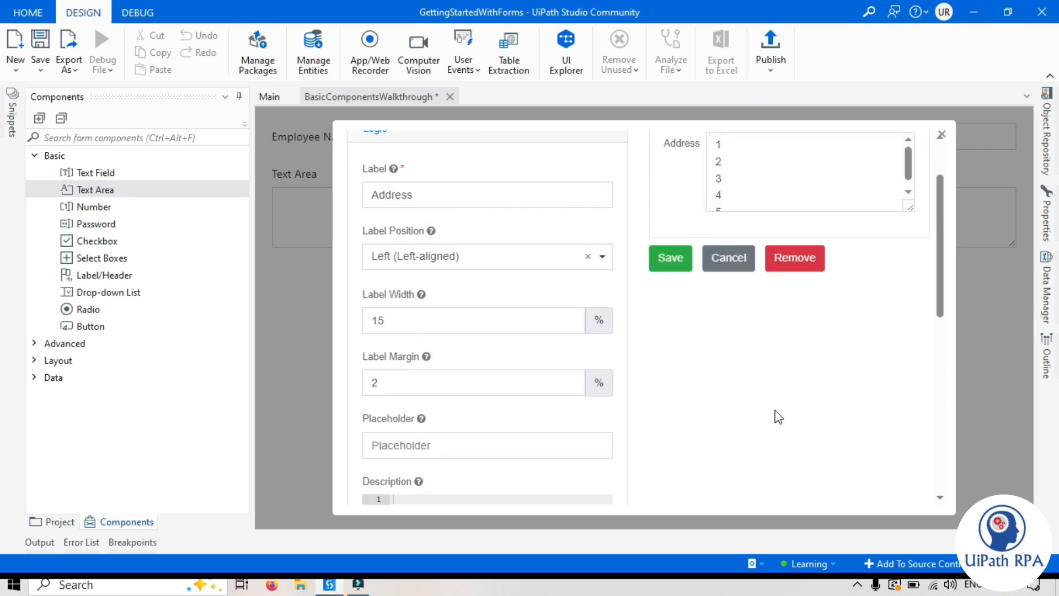
click(667, 341)
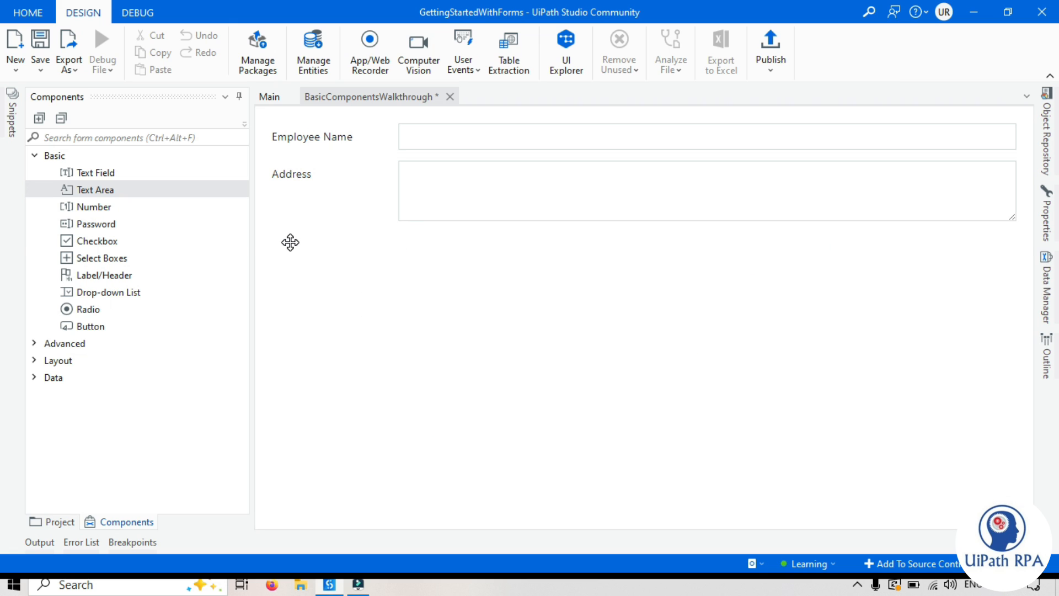
Step: Add a Number field below Address and label it 'Employee Id'
drag(95, 206, 441, 244)
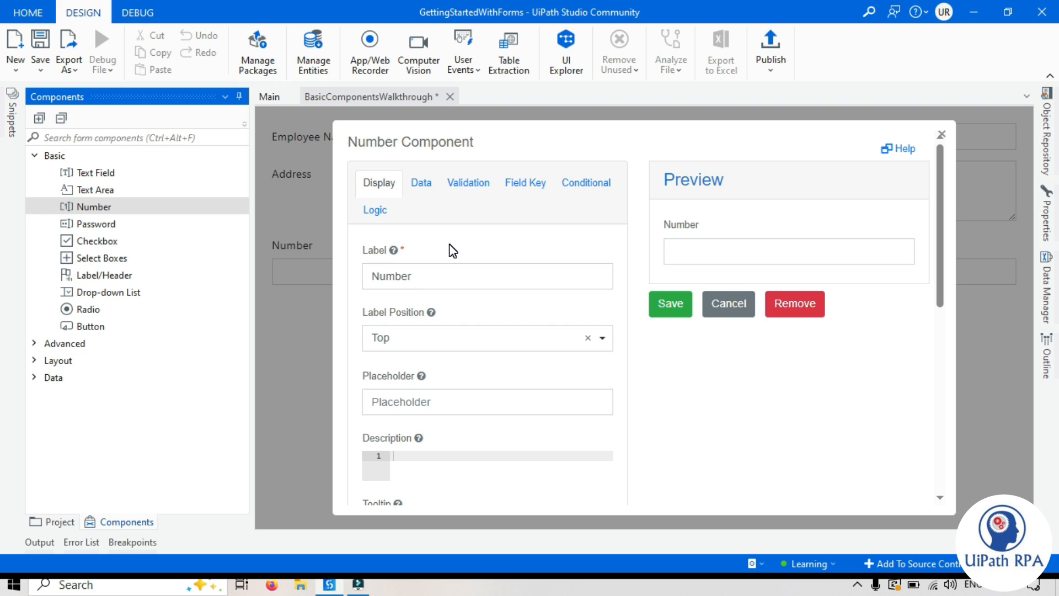
click(435, 277)
double_click(428, 277)
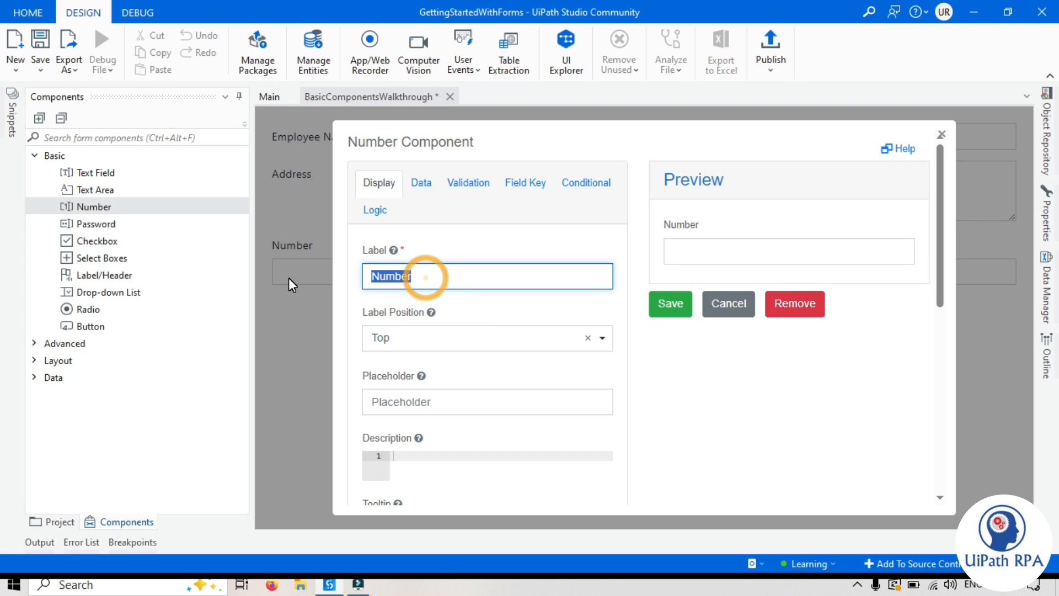
text(Employ)
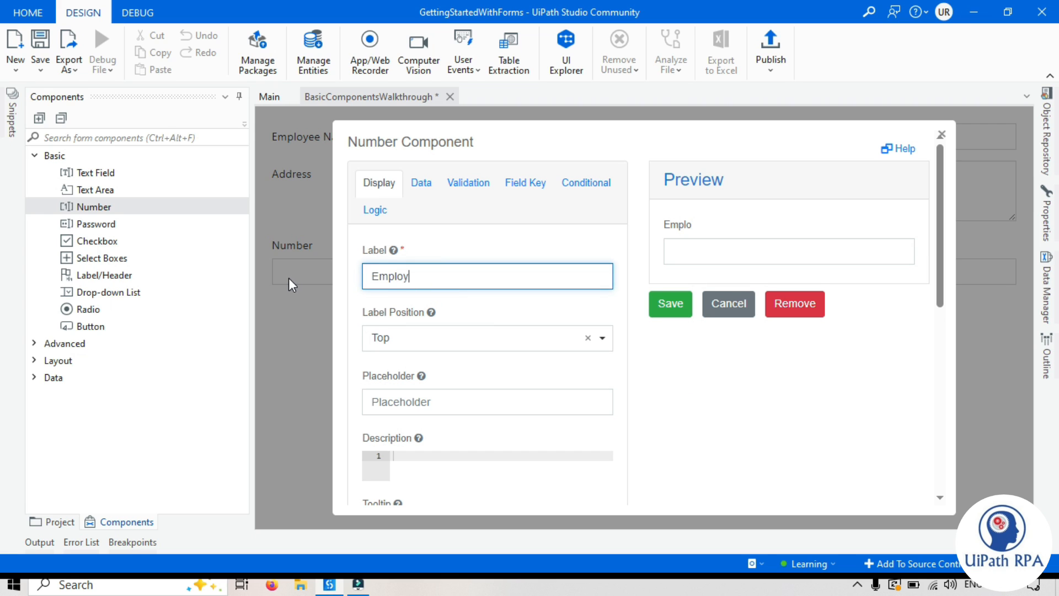
text(ee Id)
Step: Place the Employee Id label Left (Left-aligned) with 15% width and 2% margin
click(522, 338)
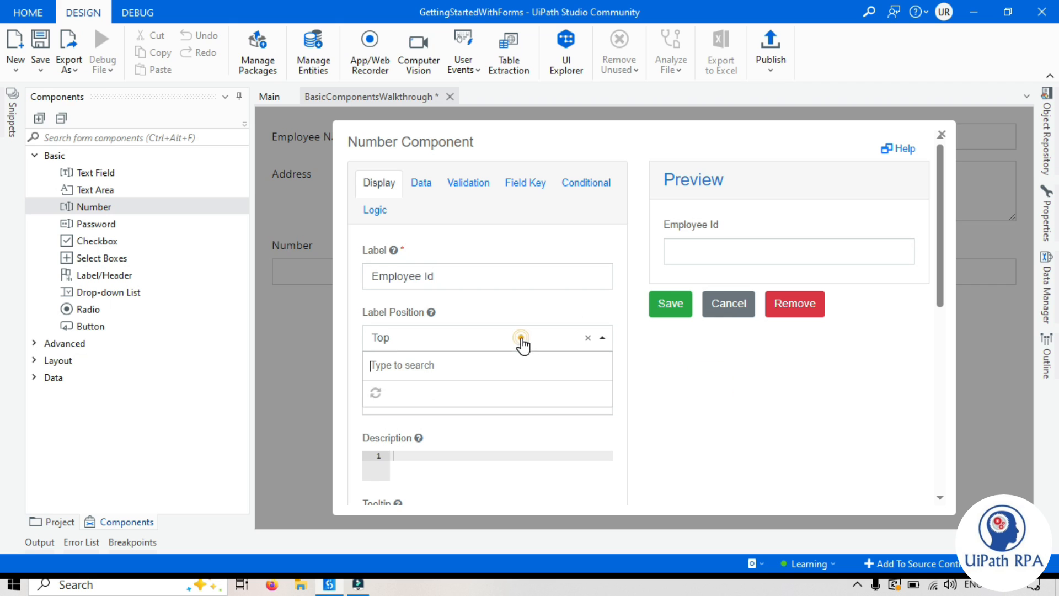
click(401, 420)
scroll(641, 429, down, 3)
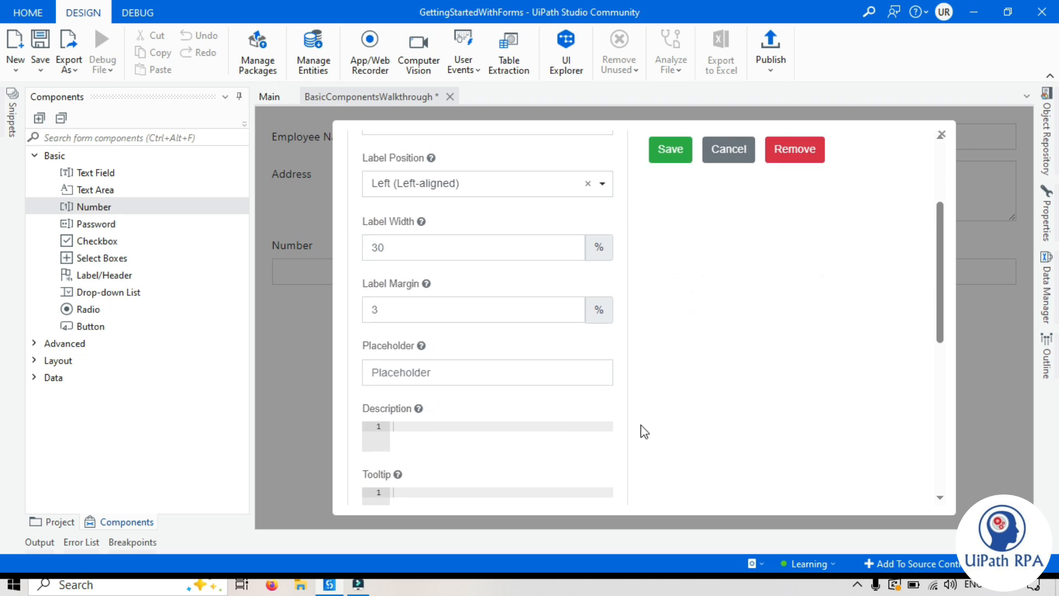
click(395, 315)
text(2)
click(408, 247)
text(15)
click(790, 334)
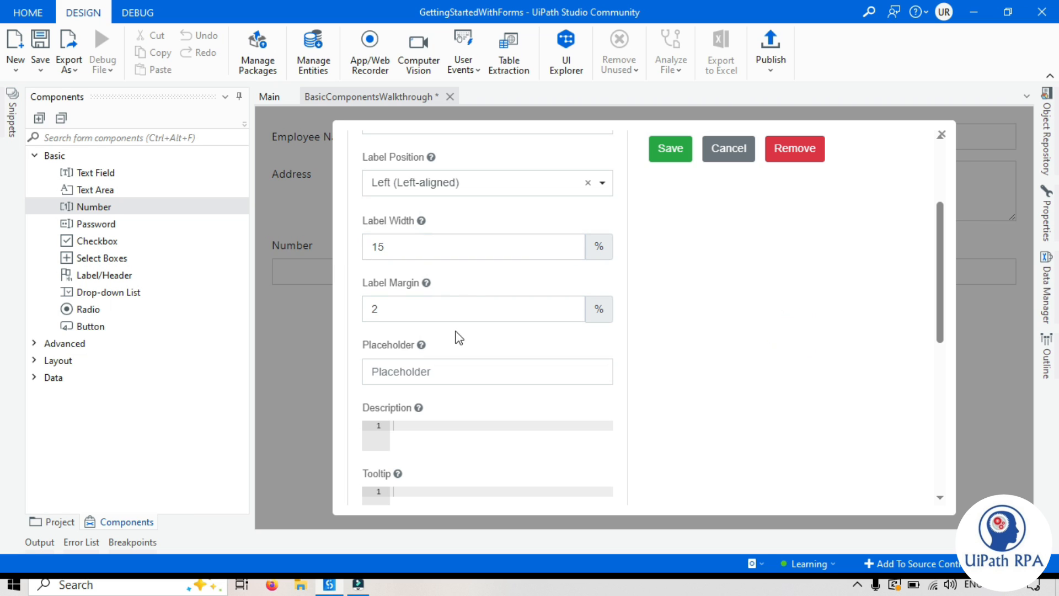
scroll(722, 375, up, 3)
scroll(663, 416, down, 3)
scroll(436, 371, down, 3)
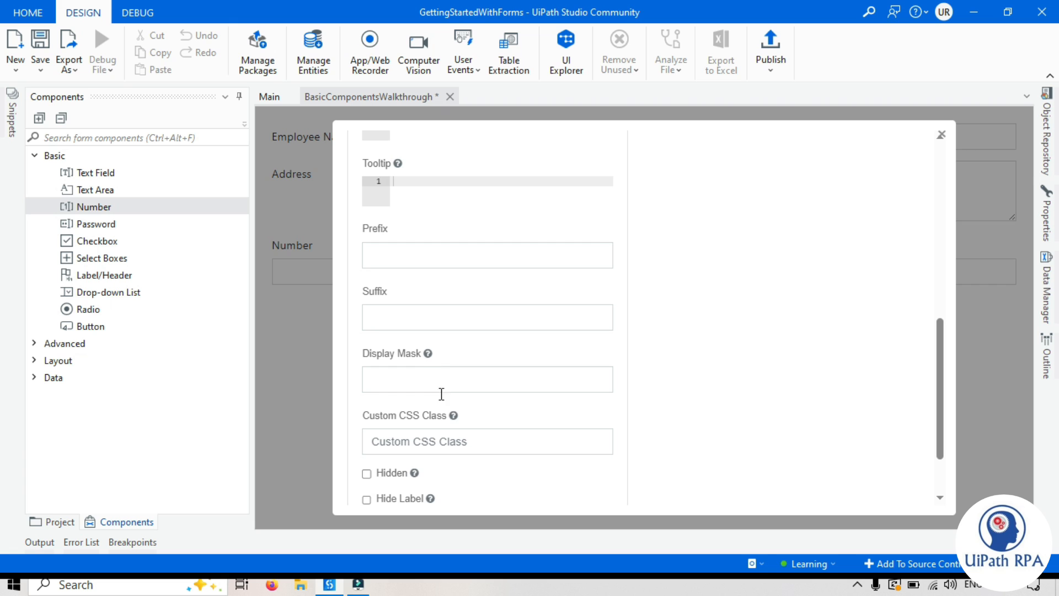
scroll(438, 397, down, 2)
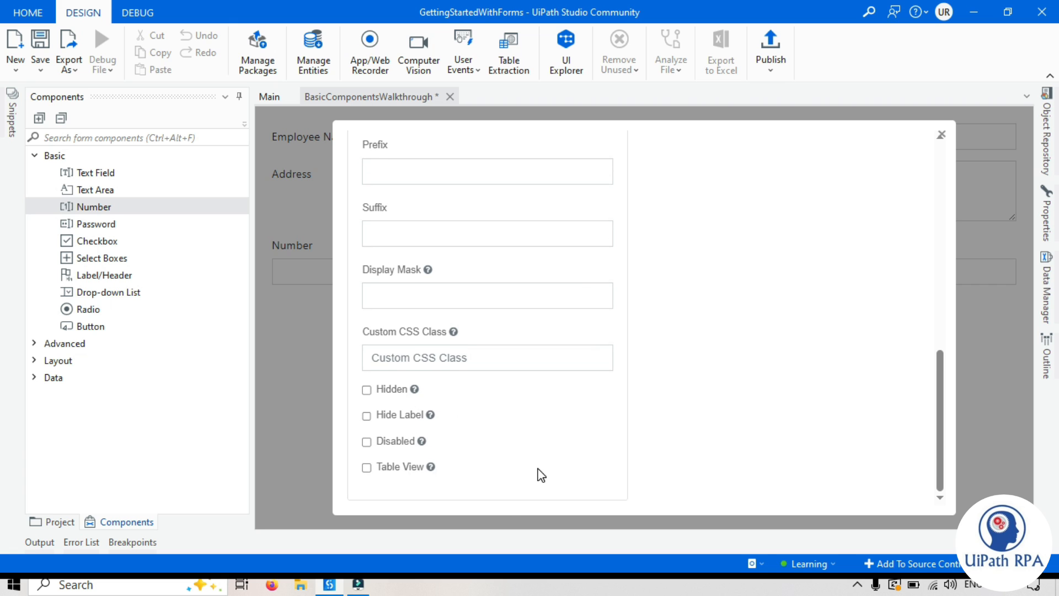
scroll(537, 473, up, 10)
click(421, 183)
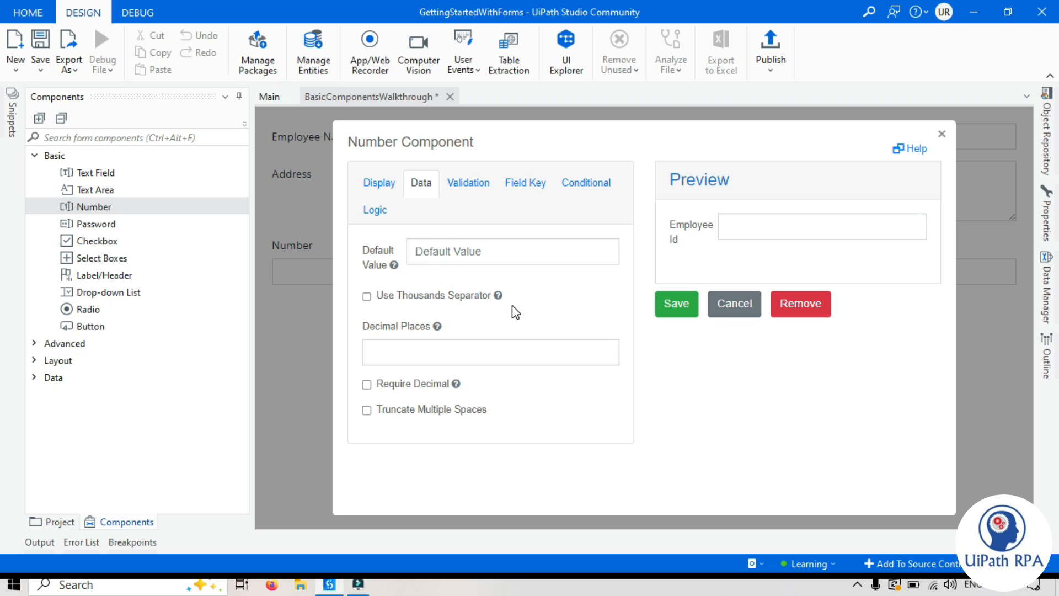
Step: Turn on thousands separators for Employee Id and try 10,000 in the preview
mouse_move(498, 297)
click(366, 296)
click(751, 226)
text(10,000)
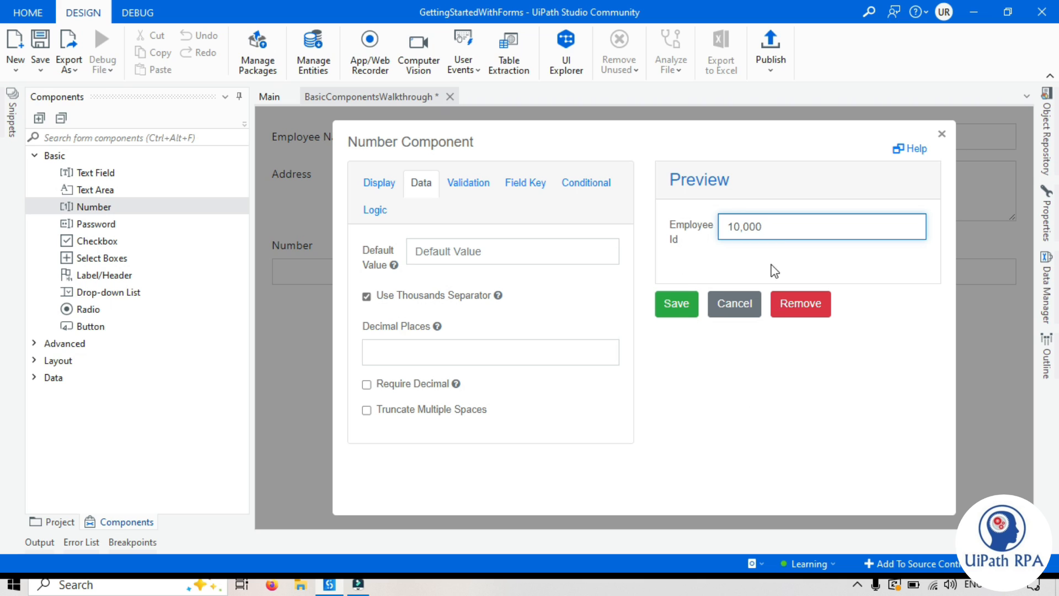
drag(740, 231, 743, 231)
click(764, 226)
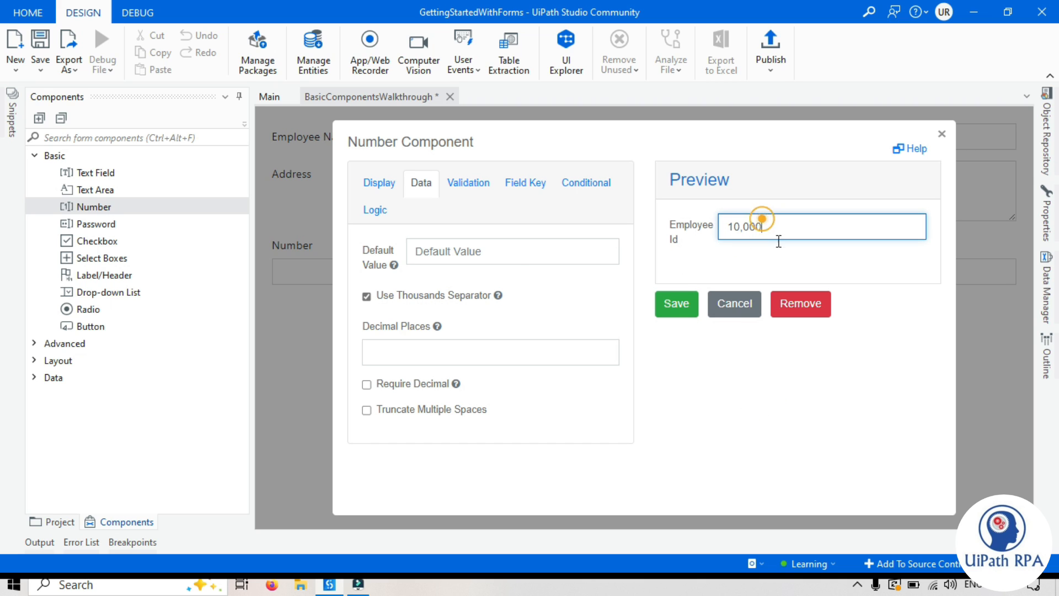
Step: Turn thousands separators back off, clear the test value, and save Employee Id
click(367, 296)
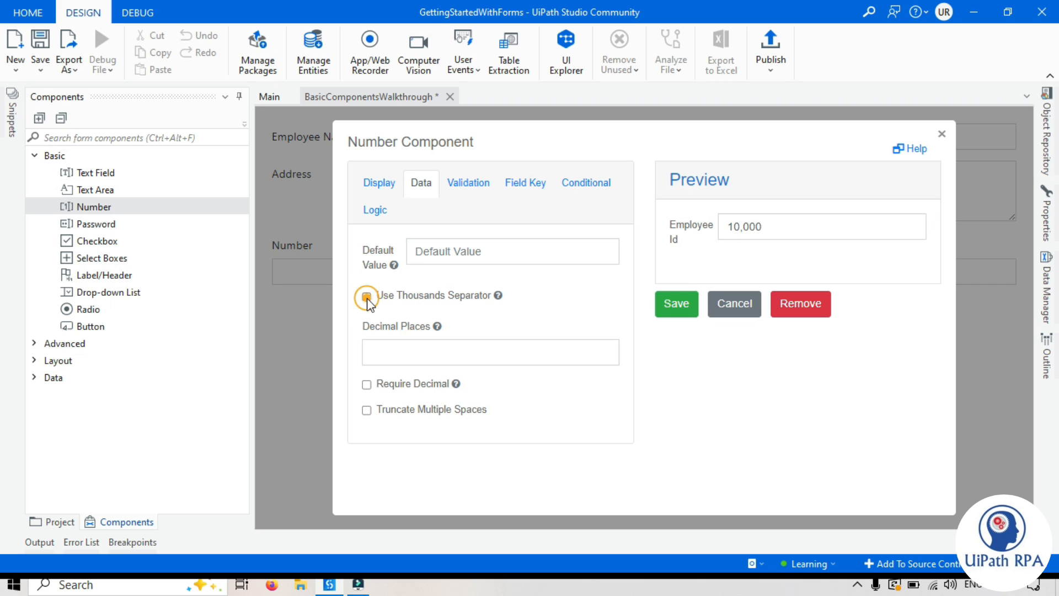
drag(771, 229, 674, 237)
key(BackSpace)
click(798, 415)
click(678, 313)
Step: Add a Password field below Employee Id with its label Left (Left-aligned)
drag(91, 225, 419, 274)
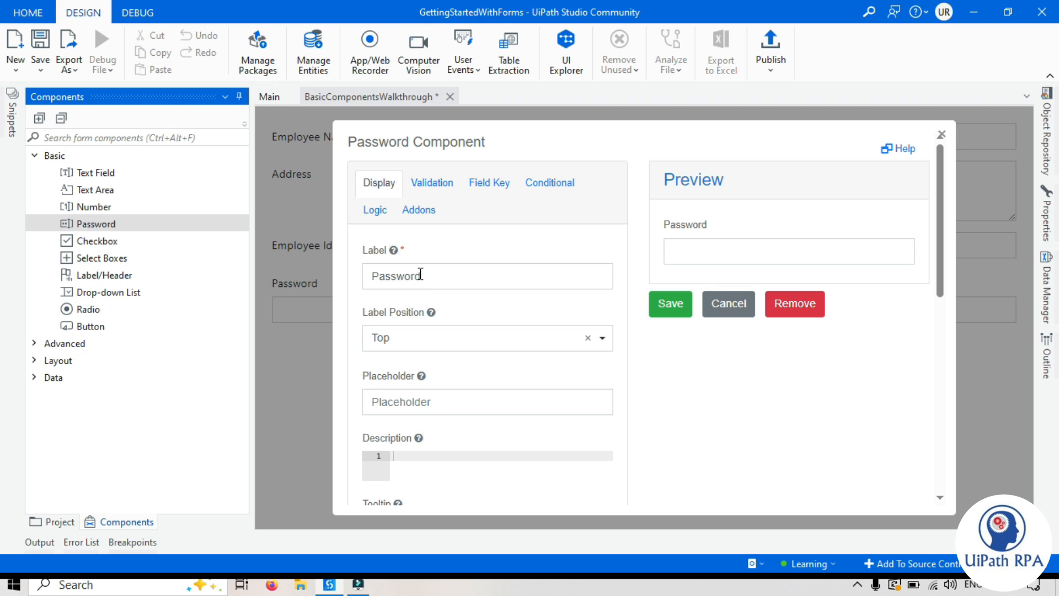
double_click(428, 274)
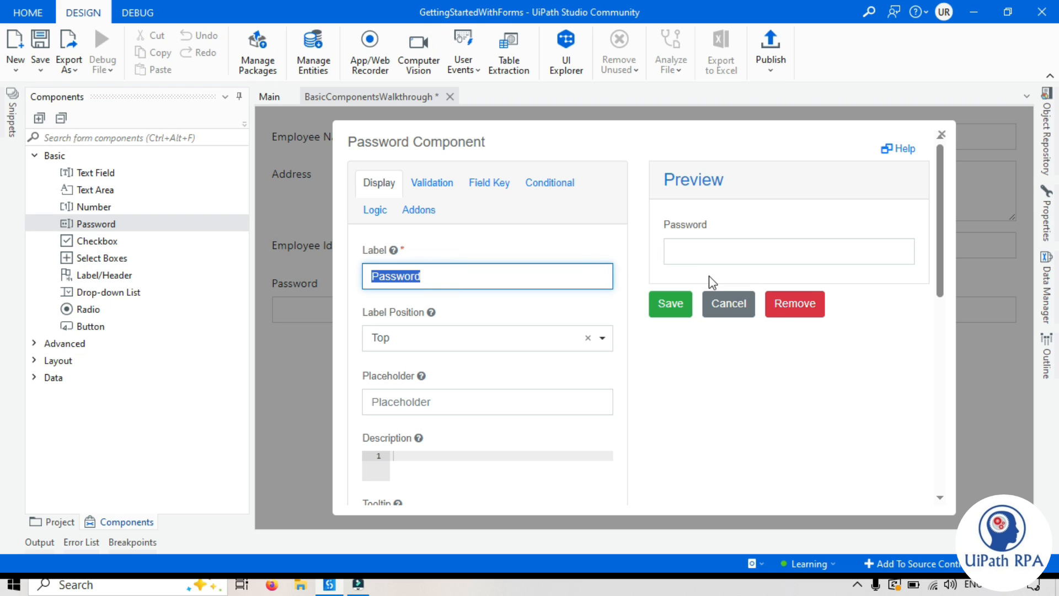
click(412, 337)
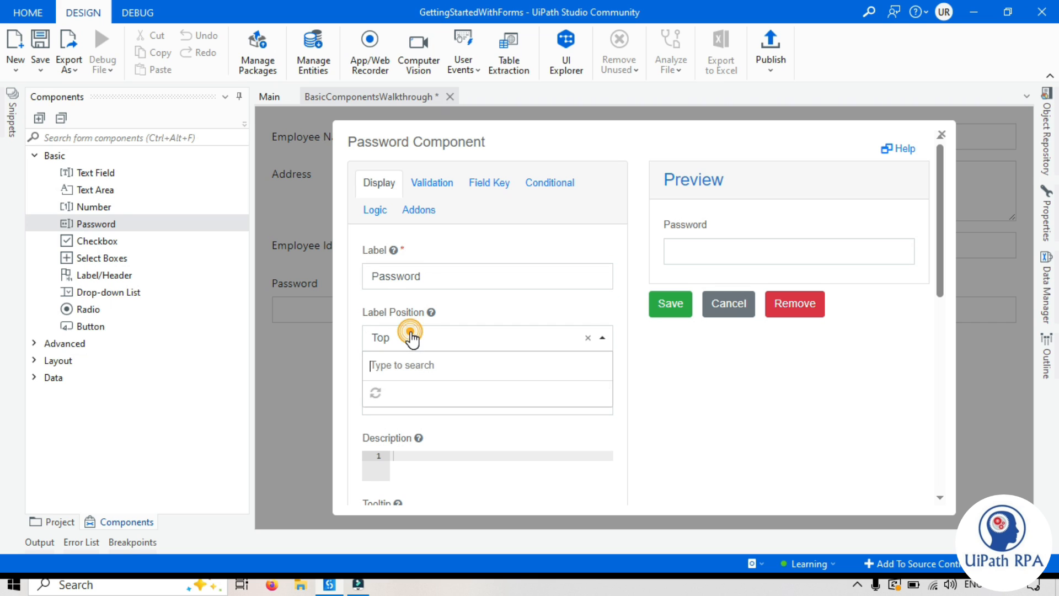
click(411, 416)
Step: Set the Password label width to 15 and label margin to 2, then save
drag(418, 402, 357, 396)
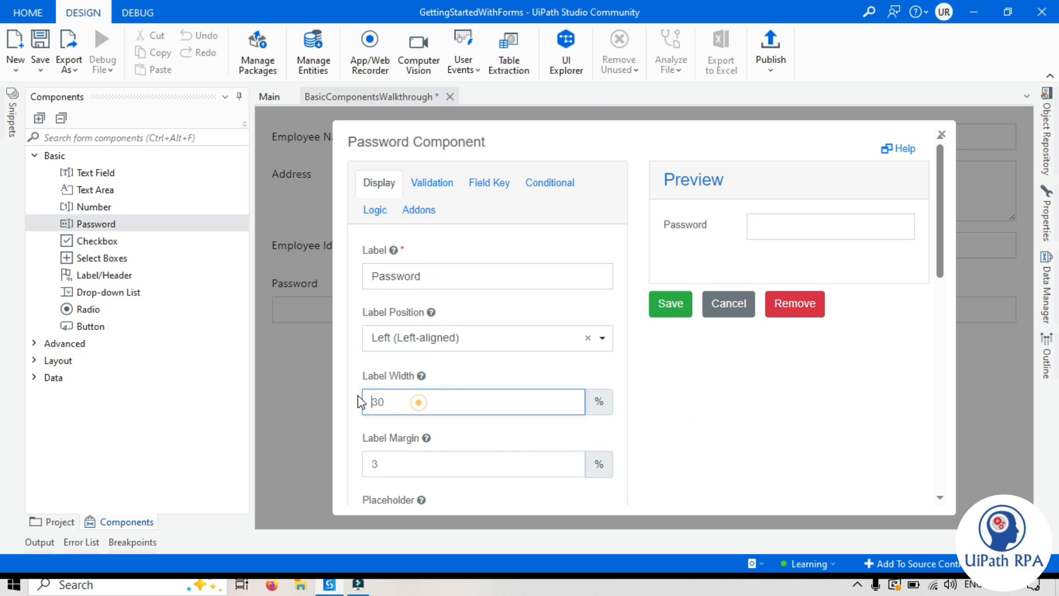
text(15)
drag(402, 459, 350, 463)
text(2)
click(799, 470)
scroll(378, 371, down, 3)
scroll(441, 381, down, 2)
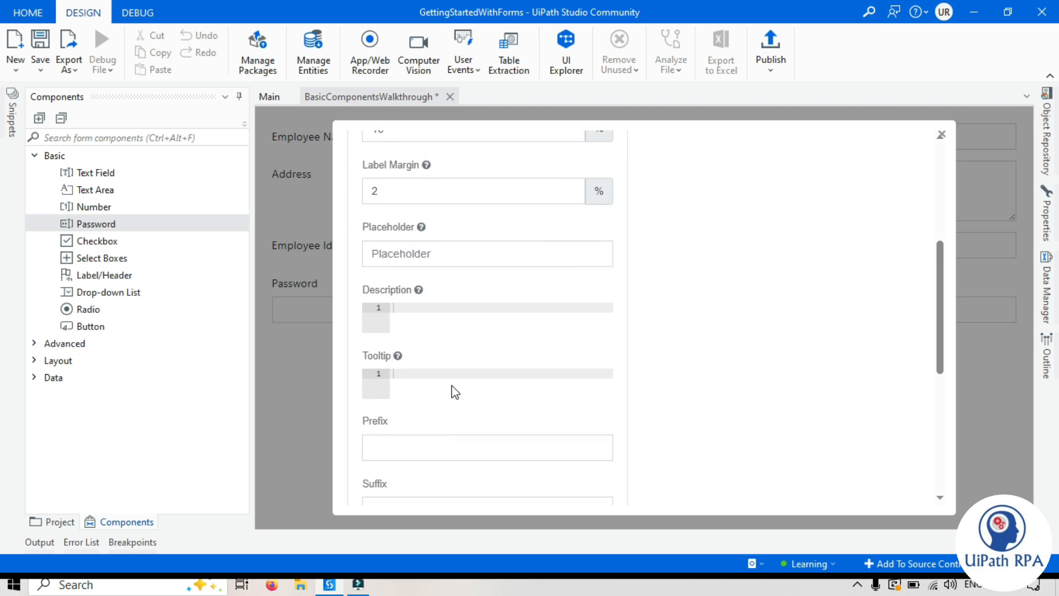
scroll(451, 390, up, 6)
click(674, 307)
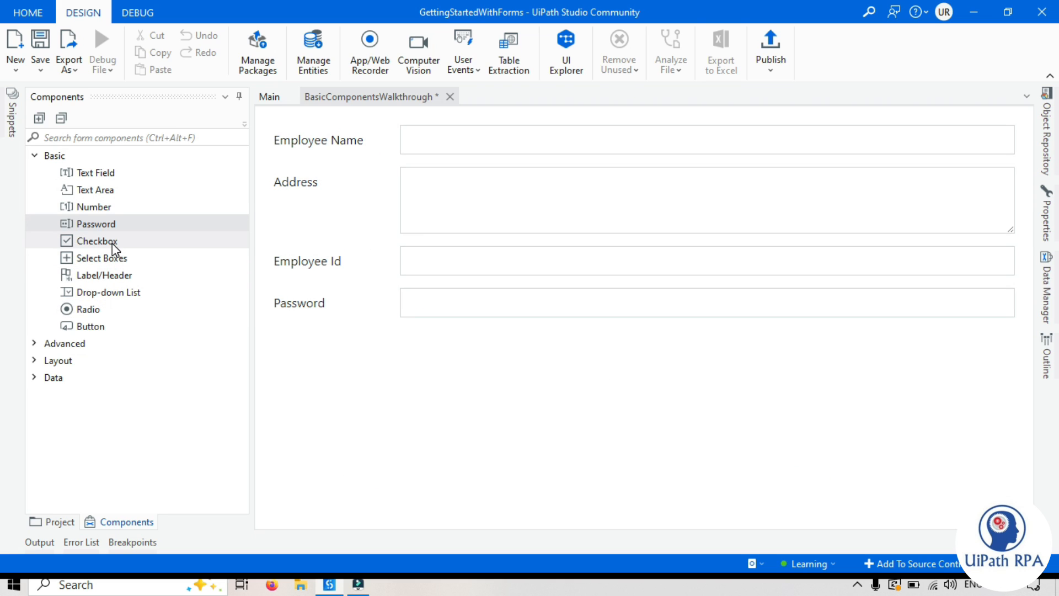
Step: Add a checkbox below Password labelled 'Are you 18+?' and test it in the preview
drag(113, 247, 442, 326)
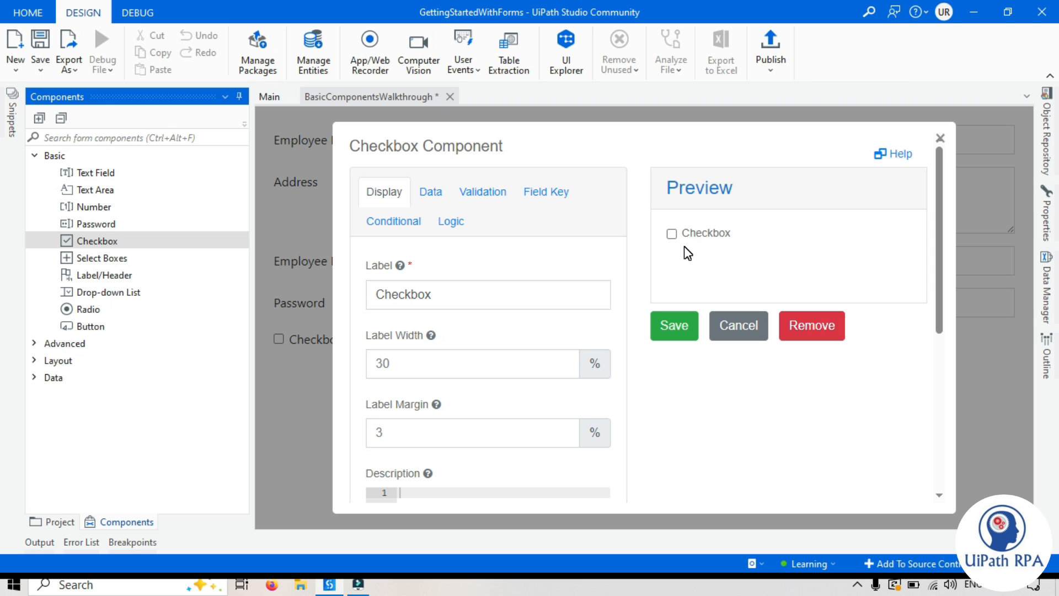
click(728, 407)
drag(445, 292, 367, 294)
text(Are you 18+?)
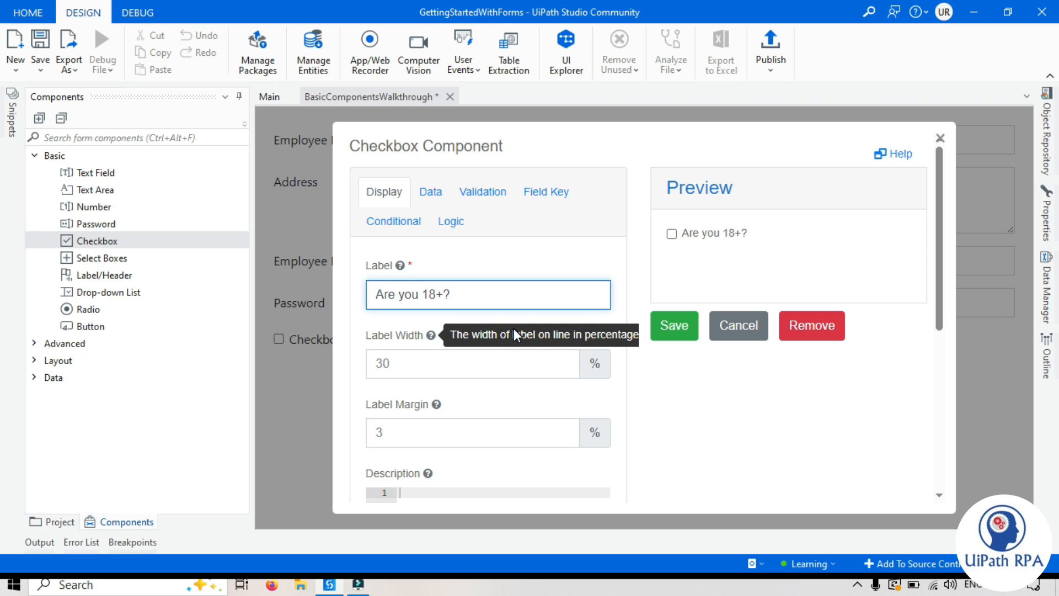
click(673, 234)
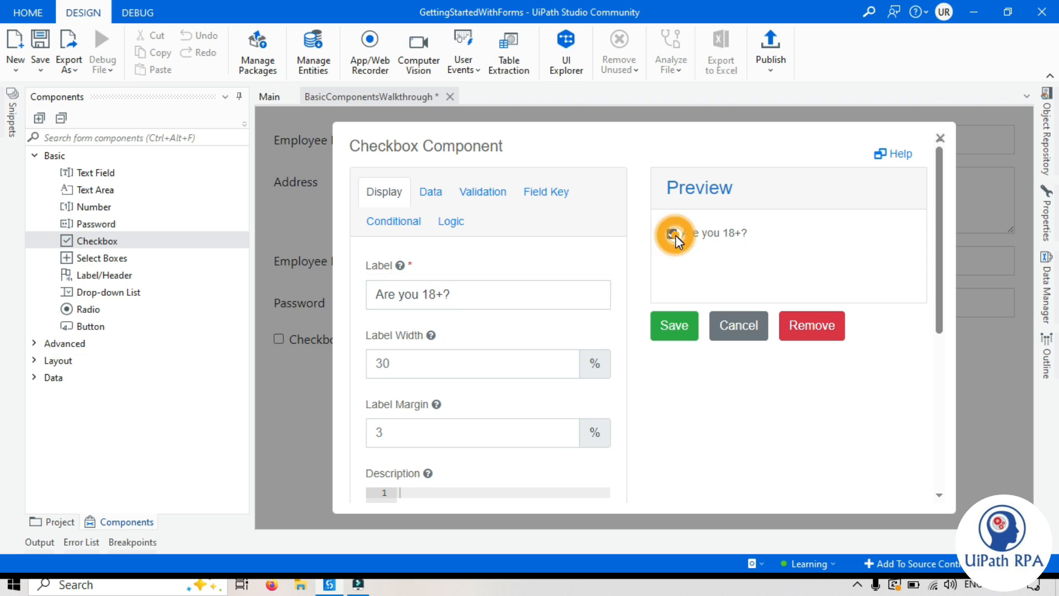
click(674, 234)
Step: Give the checkbox label width 15 and label margin 2, then save it
click(737, 425)
click(383, 360)
key(BackSpace)
key(Delete)
text(15)
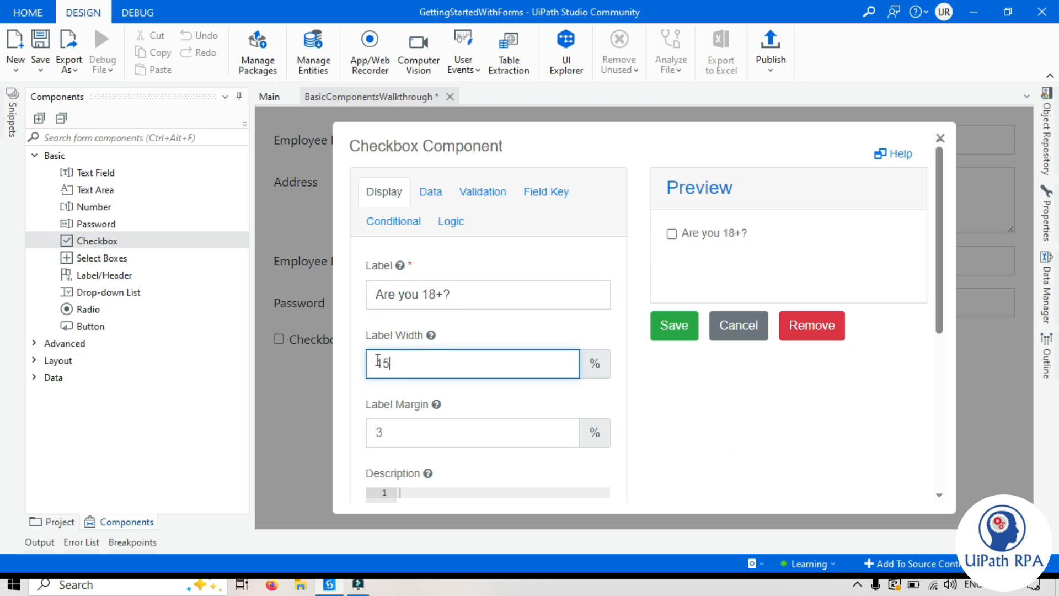
click(405, 432)
key(BackSpace)
text(2)
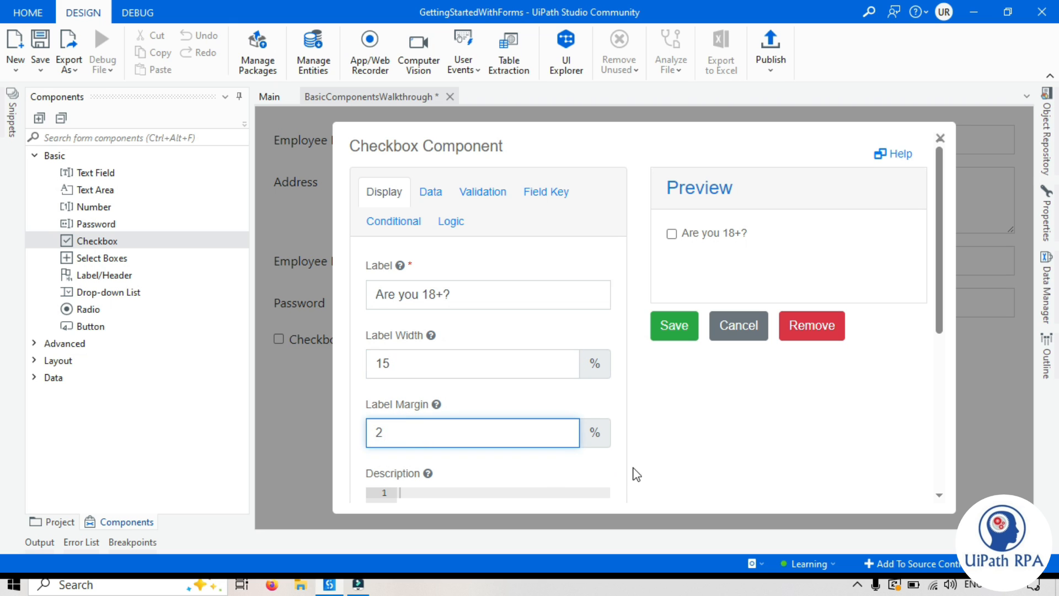
click(633, 468)
scroll(633, 462, down, 5)
scroll(633, 456, up, 5)
click(774, 414)
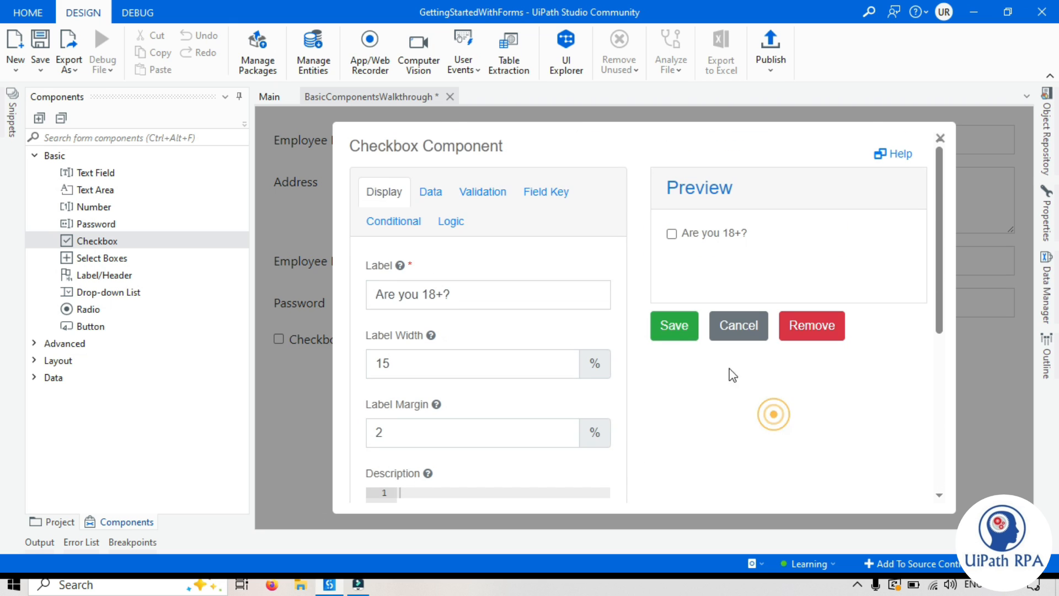
click(686, 329)
Step: Add a Select Boxes field to the form and label it Department
drag(108, 257, 331, 362)
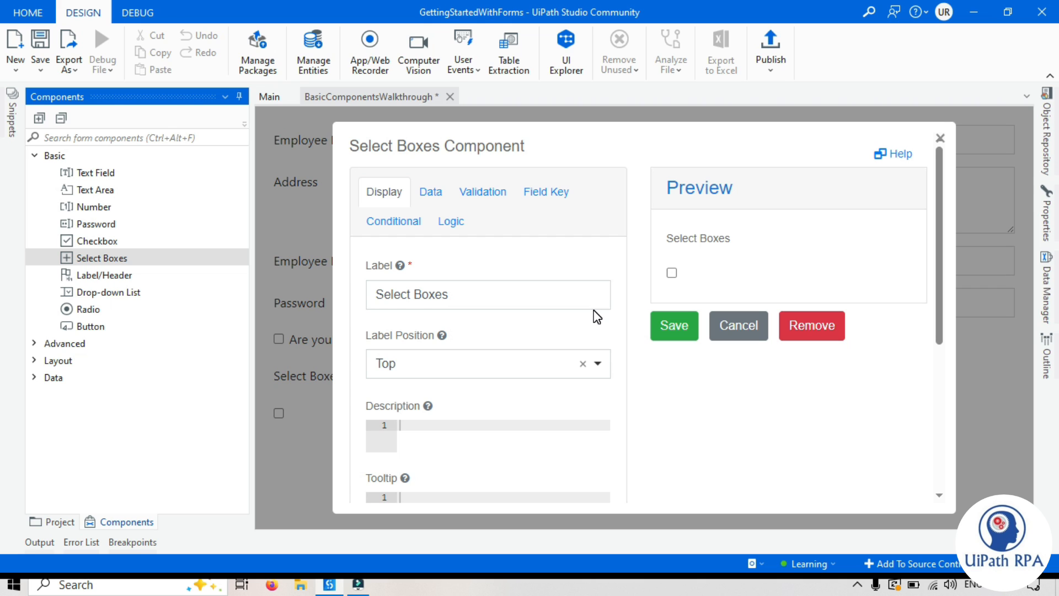
drag(469, 294, 343, 296)
text(Dep)
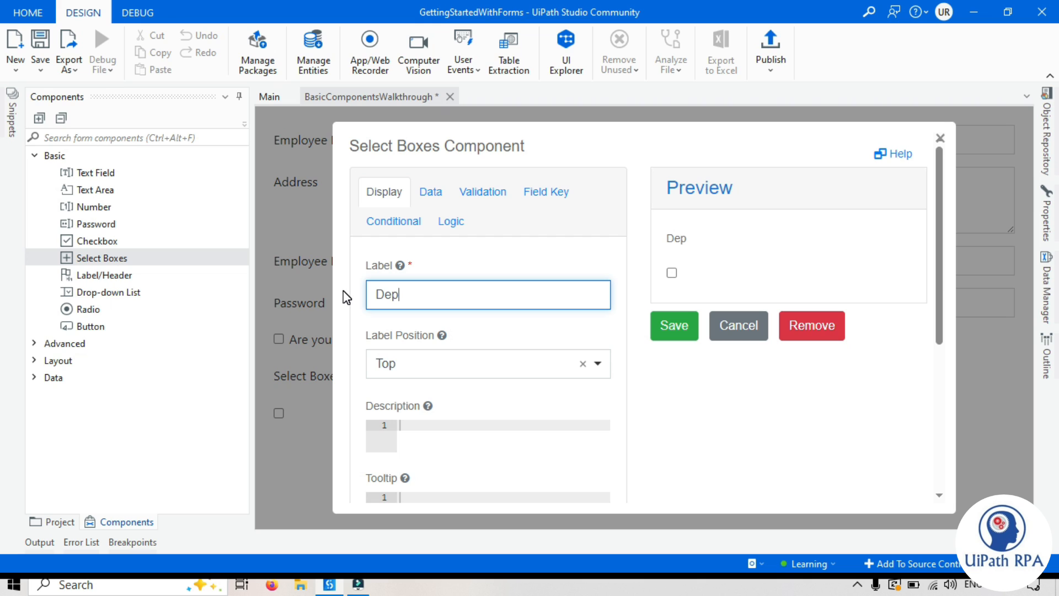
text(artment)
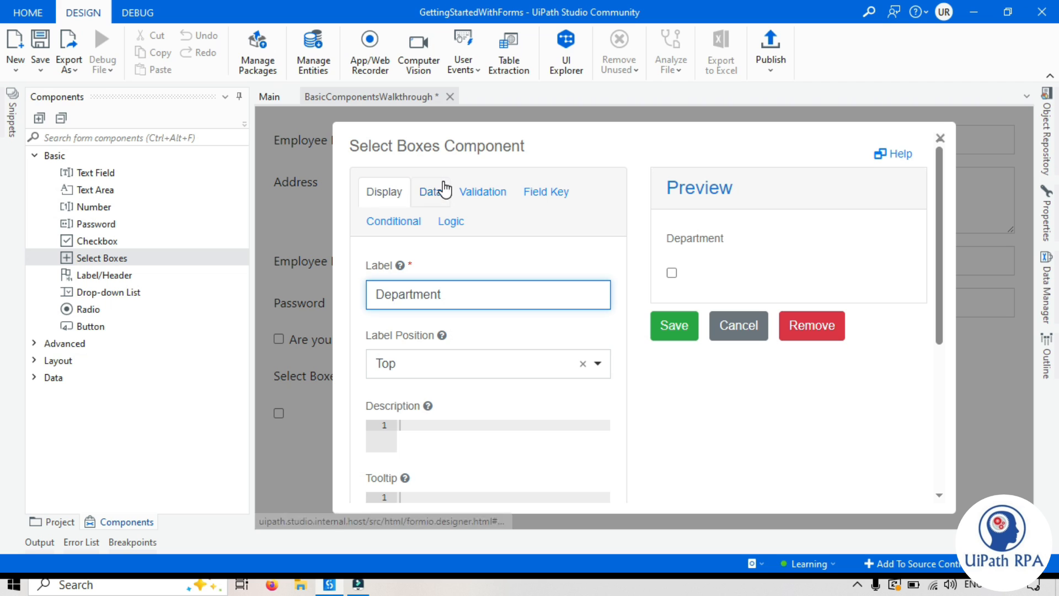
Step: Place the Department label Left (Left-aligned) with width 15 and margin 2
click(451, 372)
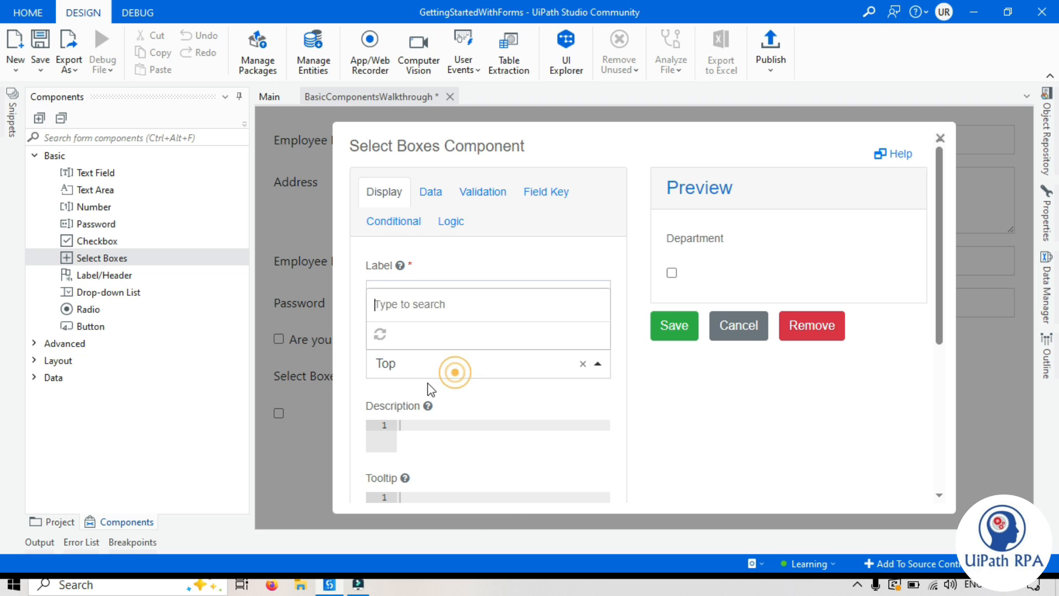
click(422, 234)
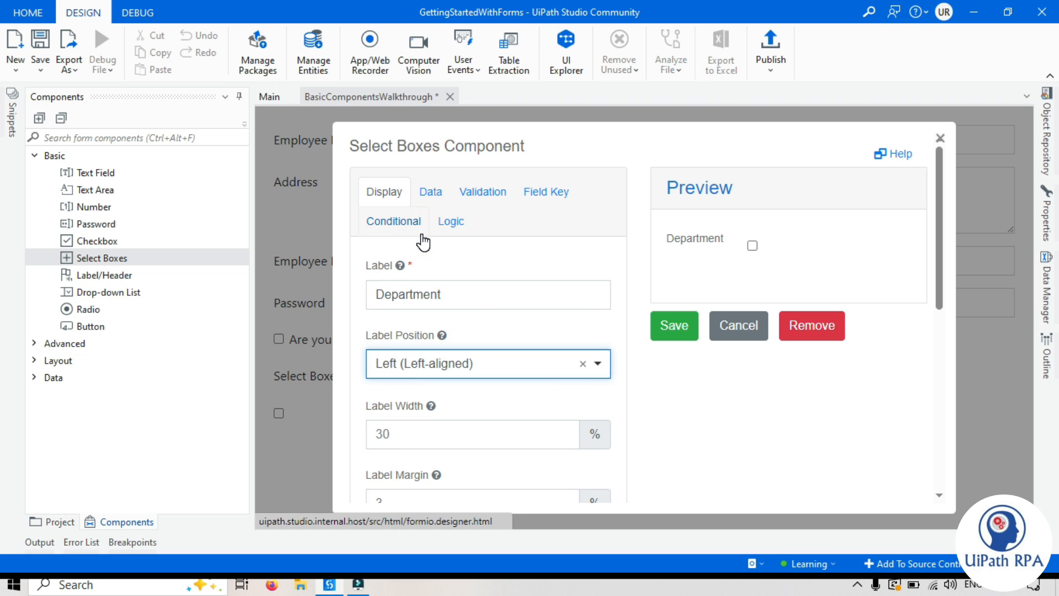
double_click(408, 428)
text(15)
click(407, 496)
click(717, 449)
scroll(692, 439, down, 3)
scroll(692, 440, down, 3)
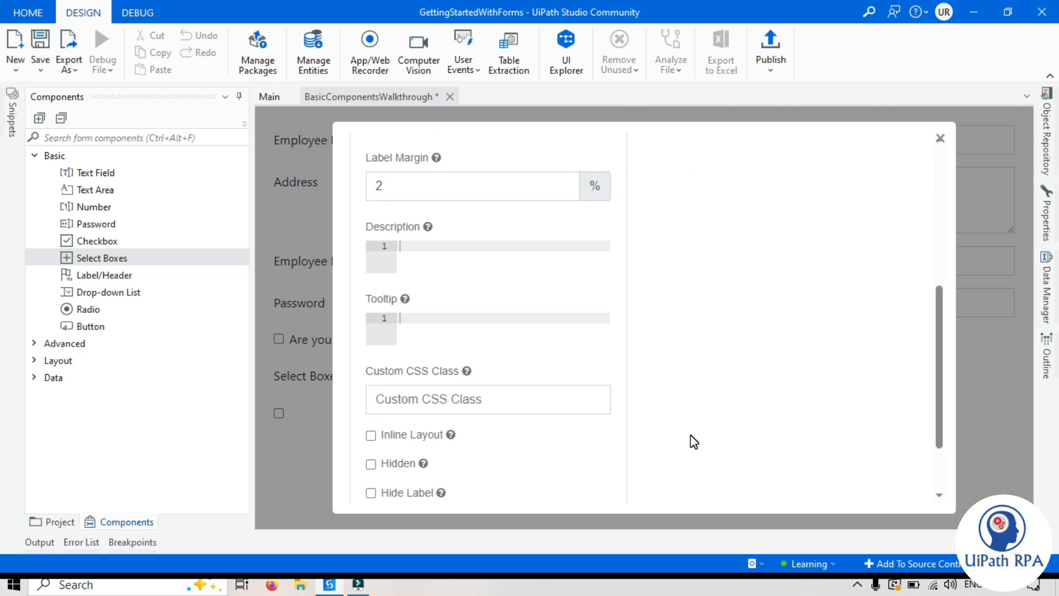
scroll(692, 439, up, 6)
click(439, 194)
Step: Enter HR as the first Department option in the Values table
click(728, 393)
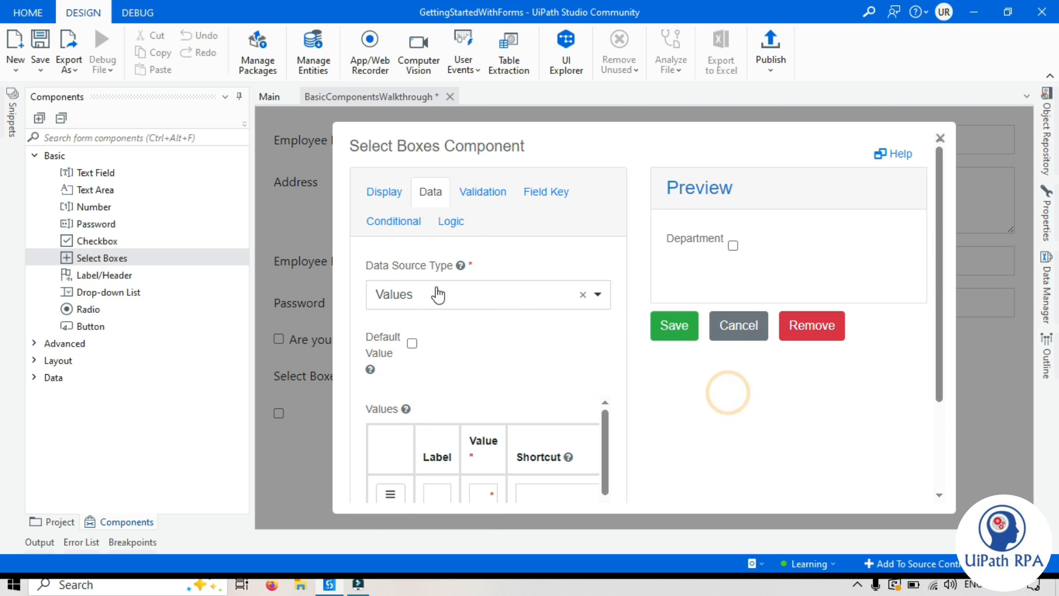
scroll(417, 303, down, 2)
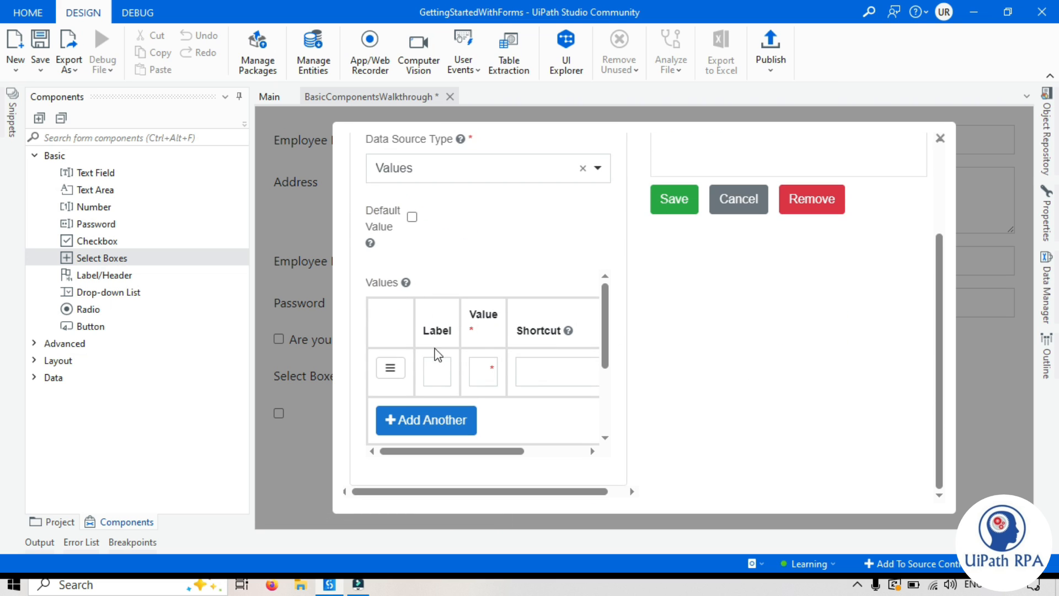
click(238, 96)
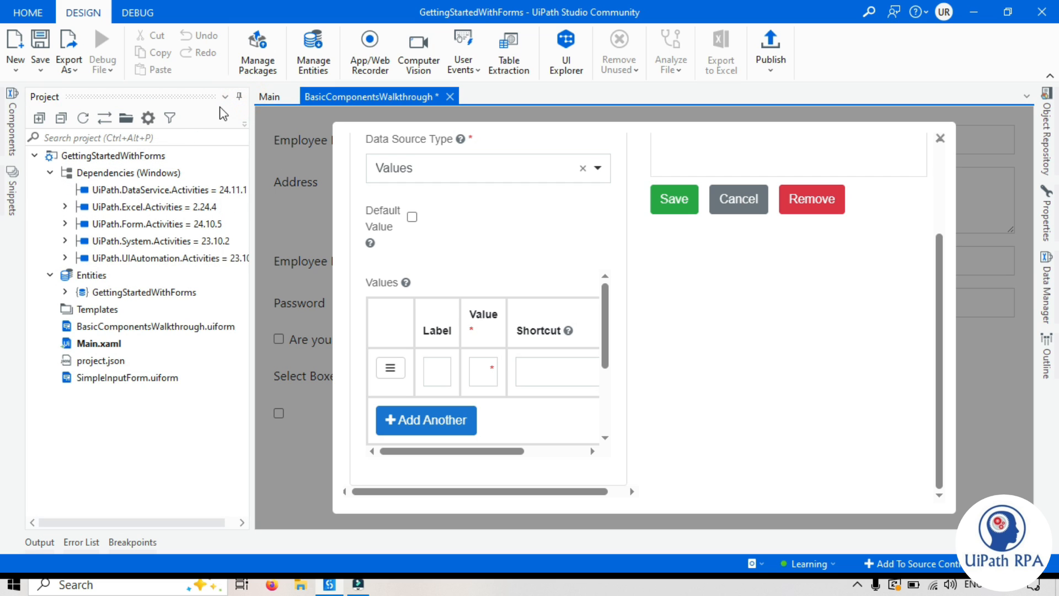
click(238, 96)
click(662, 355)
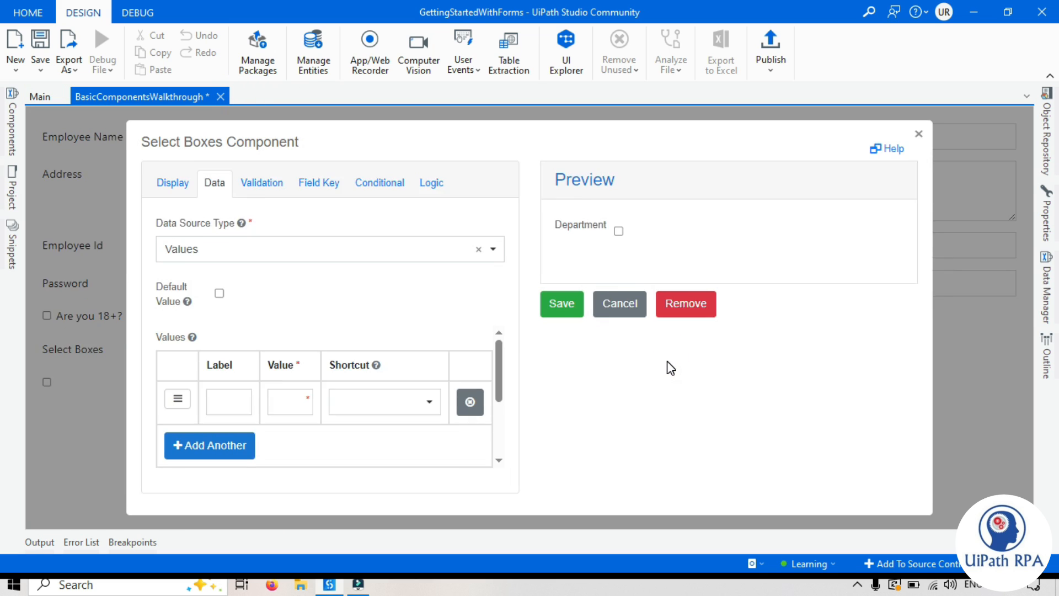
click(230, 370)
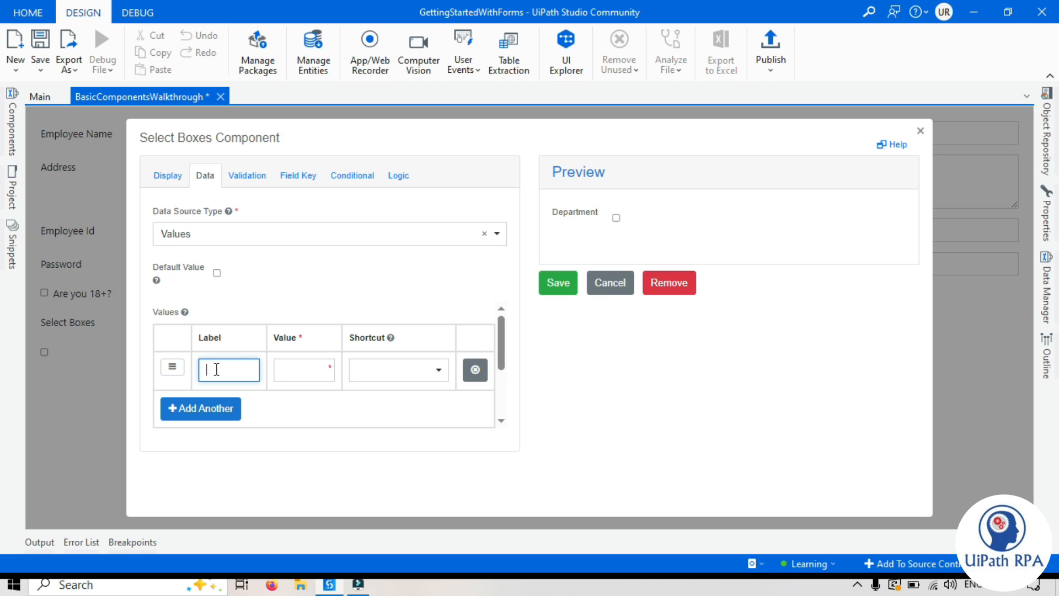
text(HR)
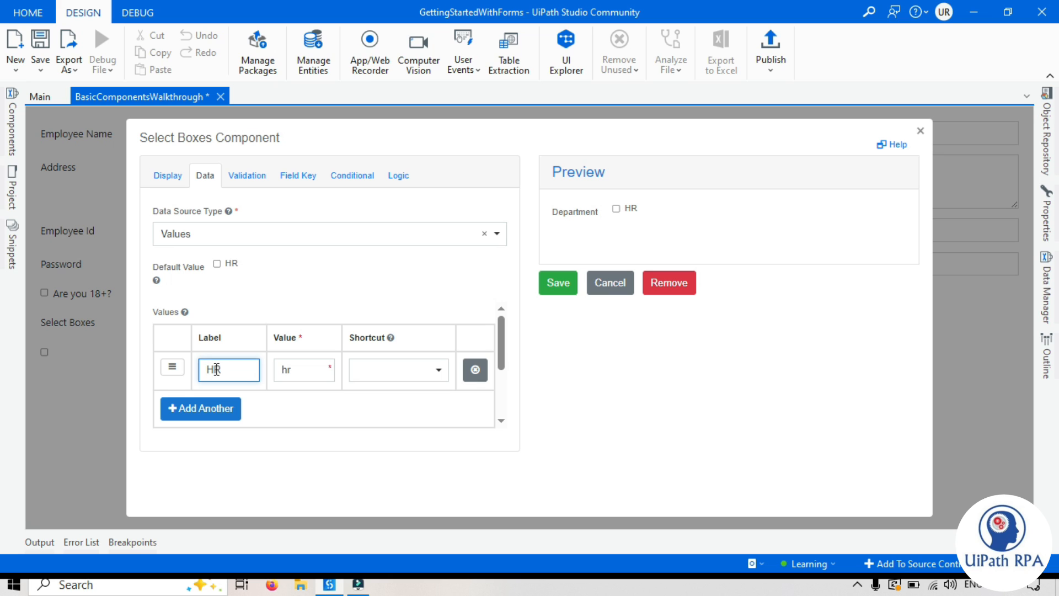
double_click(215, 369)
Step: Add Finance, IT and Tax as further Department options
click(186, 408)
click(218, 407)
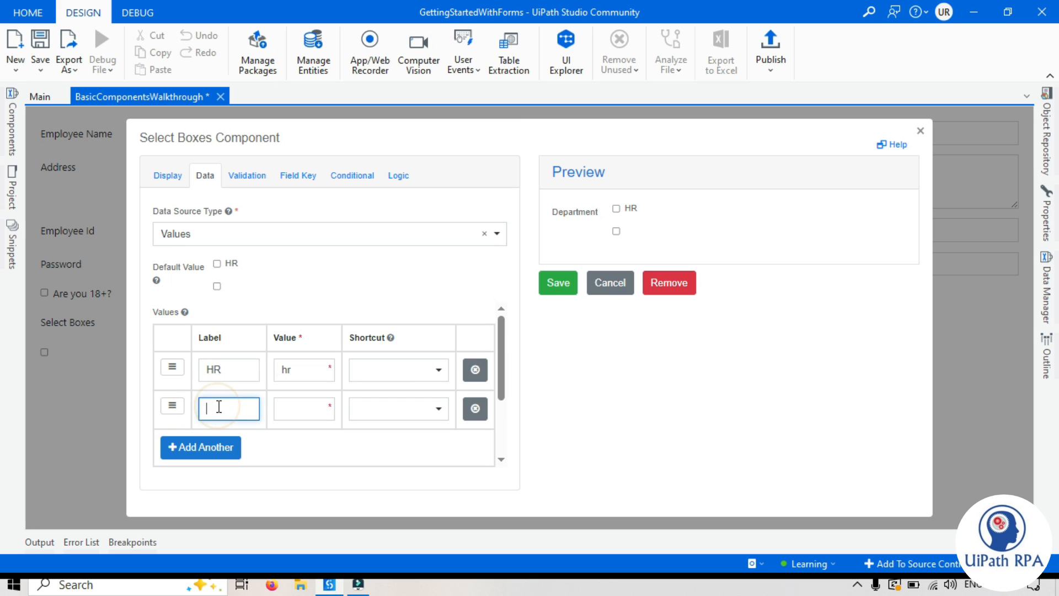
text(Finance)
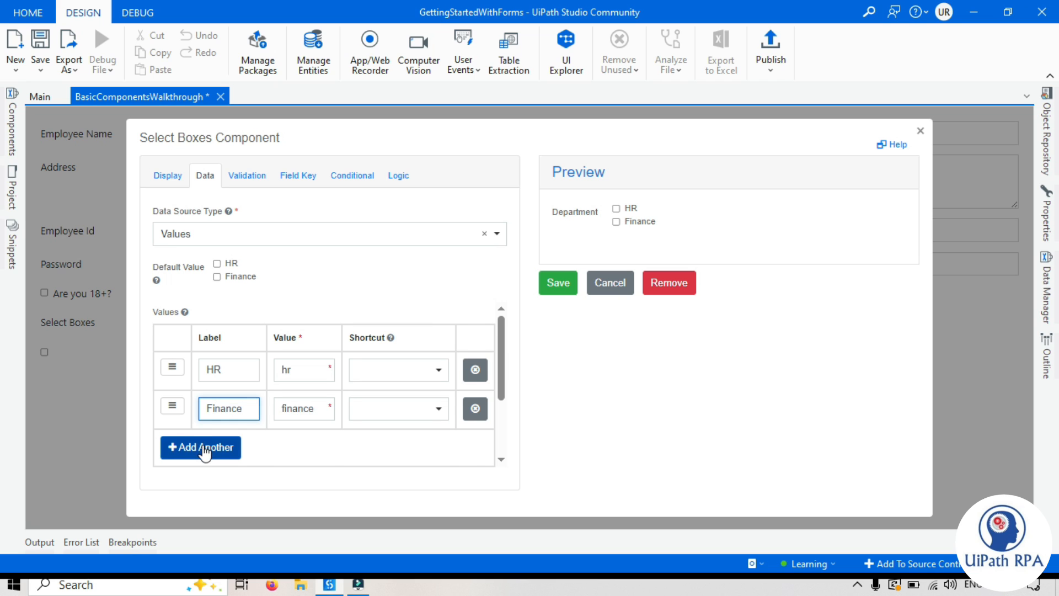
click(204, 448)
click(225, 453)
text(IT)
text(Tax)
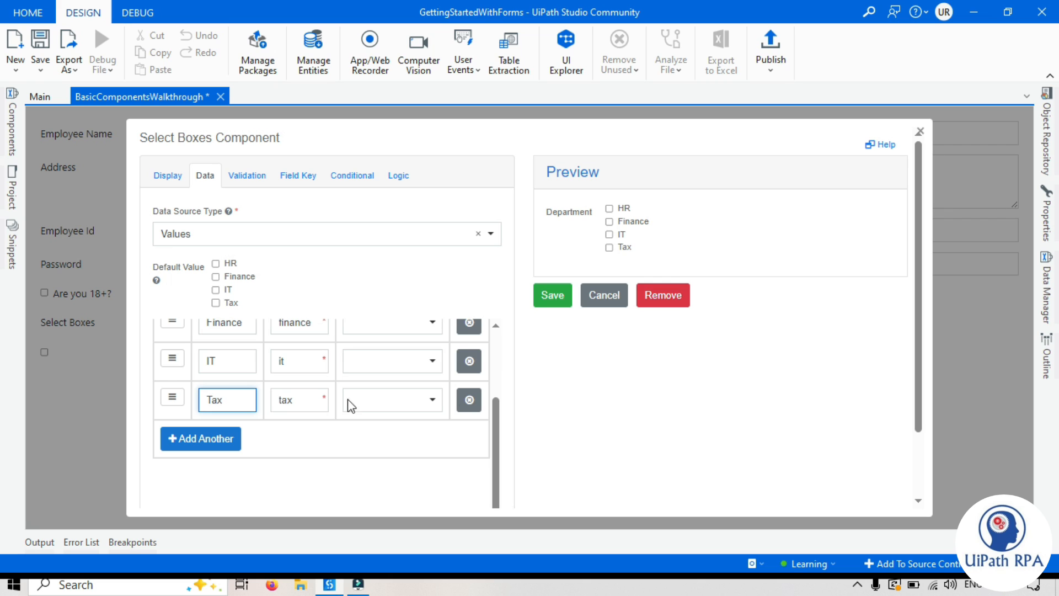
click(640, 432)
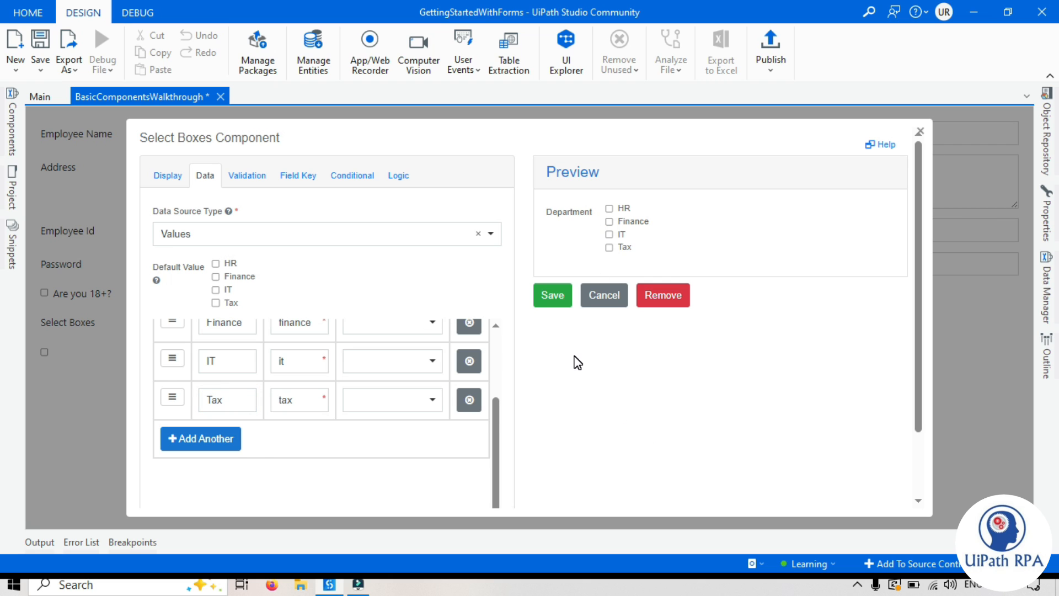
Step: Test HR and Finance in the preview and save Department onto the form
click(609, 208)
click(609, 221)
click(552, 294)
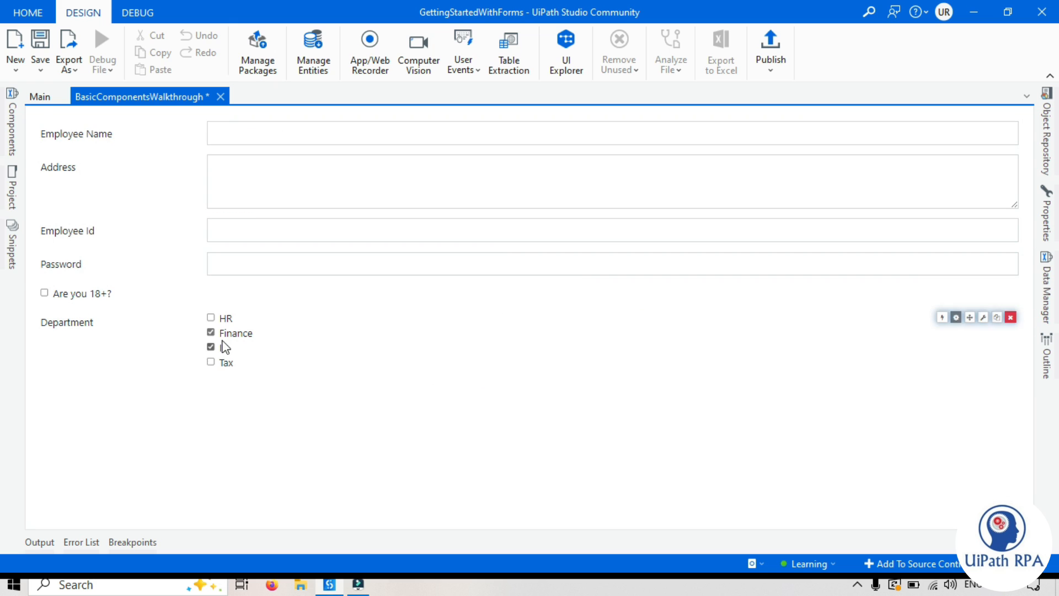
click(12, 124)
Step: Add a Header - Medium reading 'Employee Details' at the top of the form and save it
click(247, 96)
drag(105, 282, 508, 127)
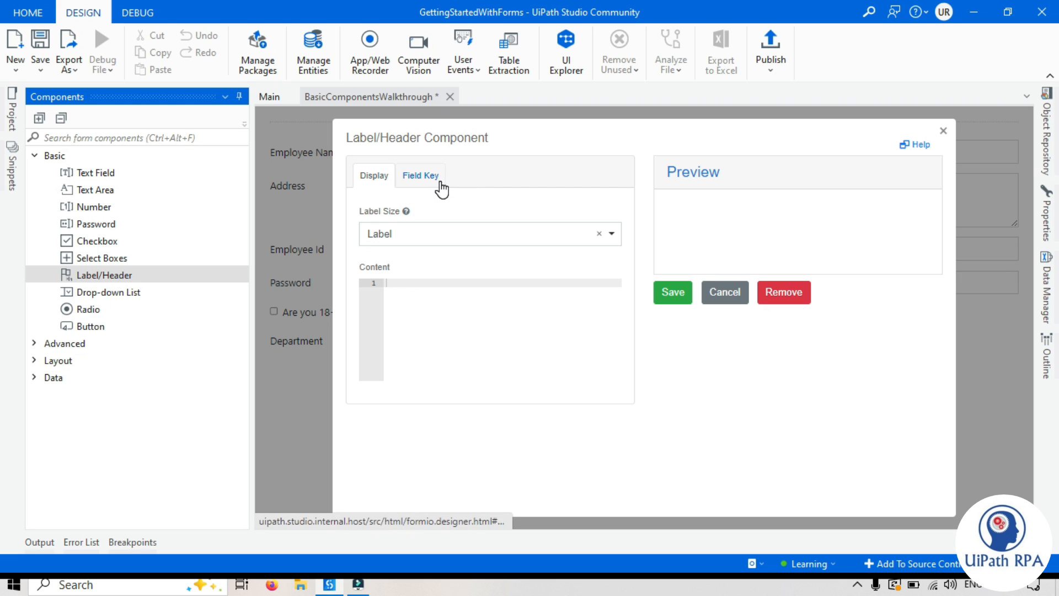
click(392, 234)
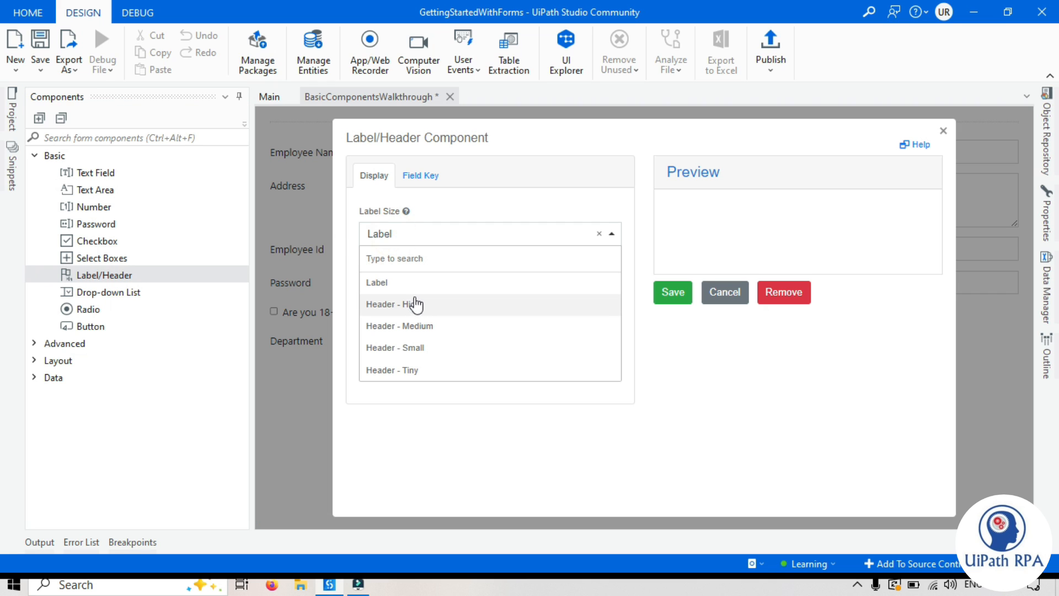
click(428, 328)
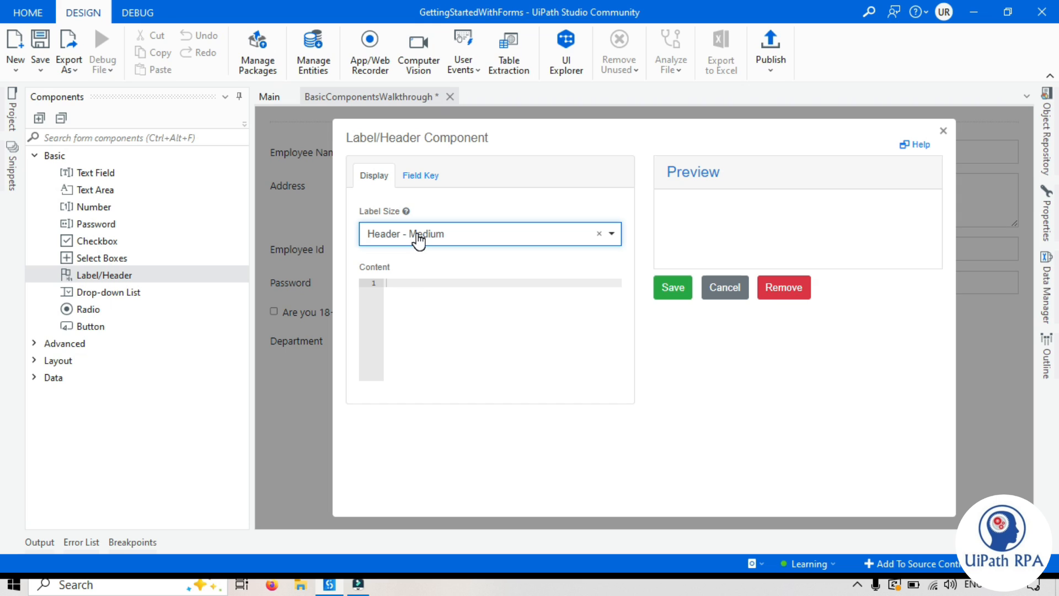
click(424, 281)
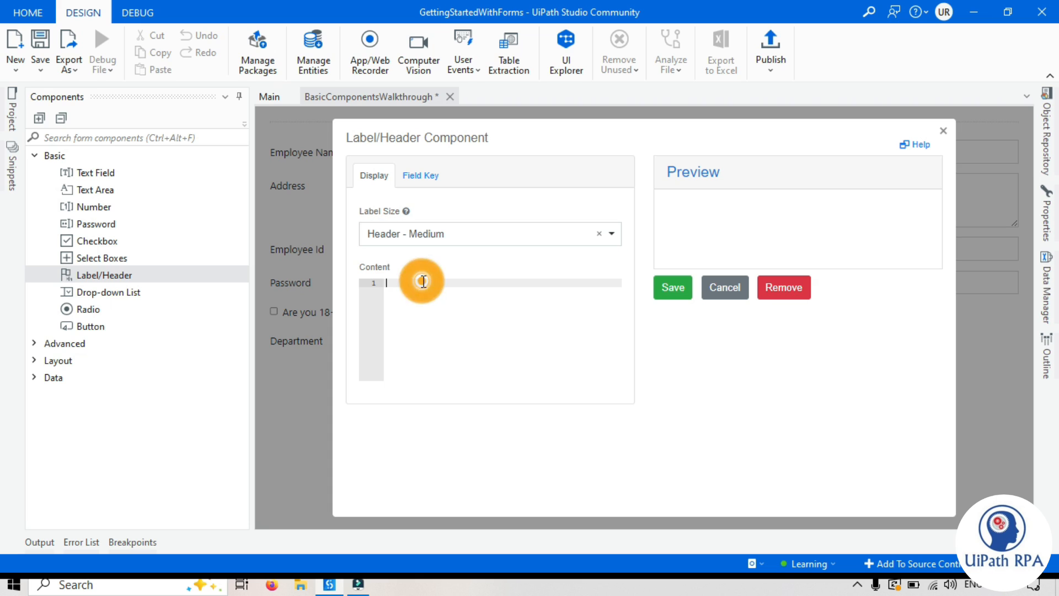
text(Em)
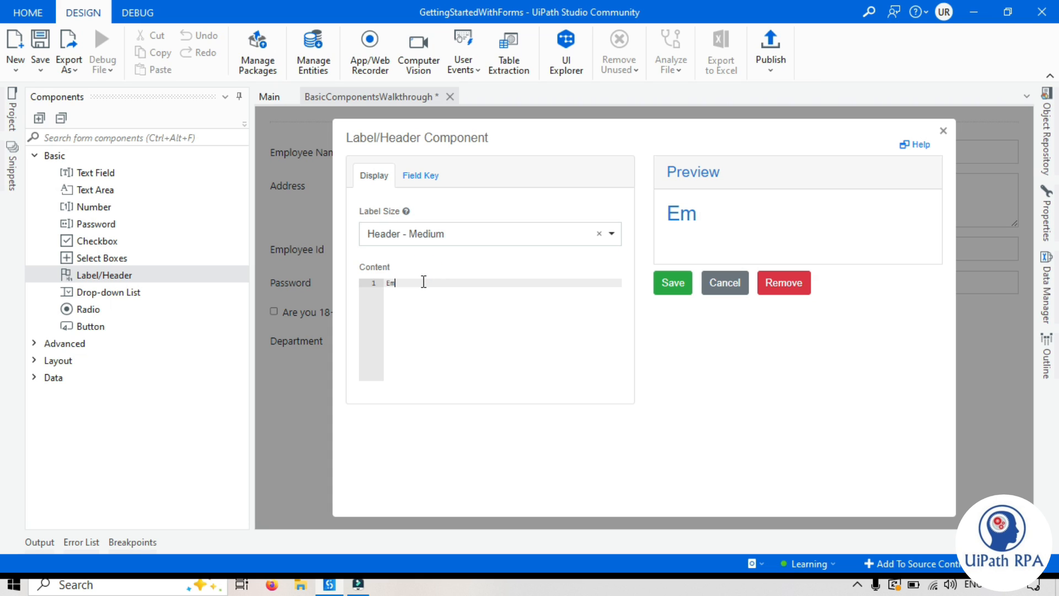
text(ployee Details)
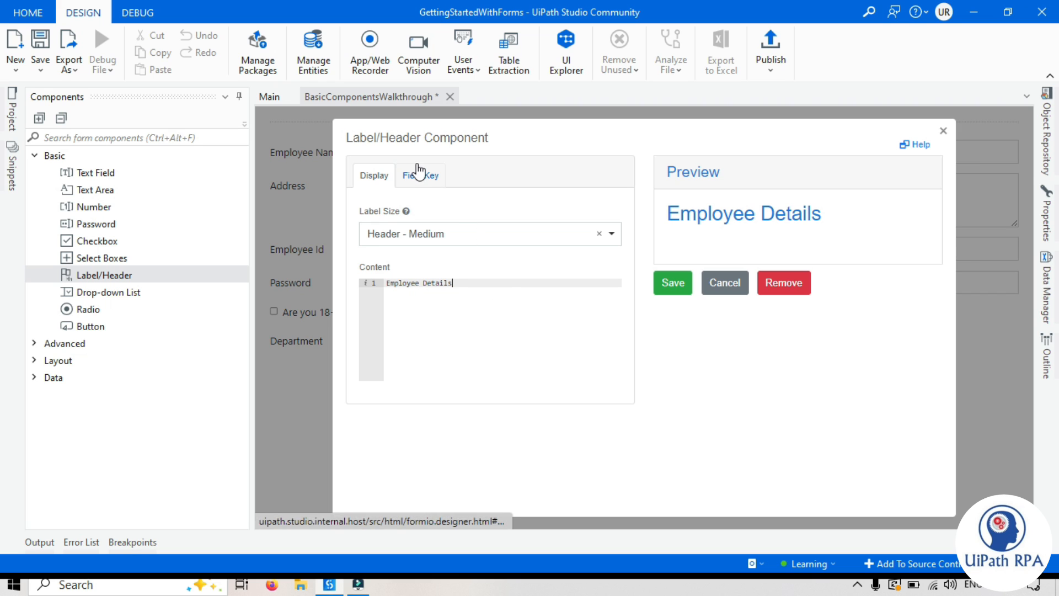
click(673, 283)
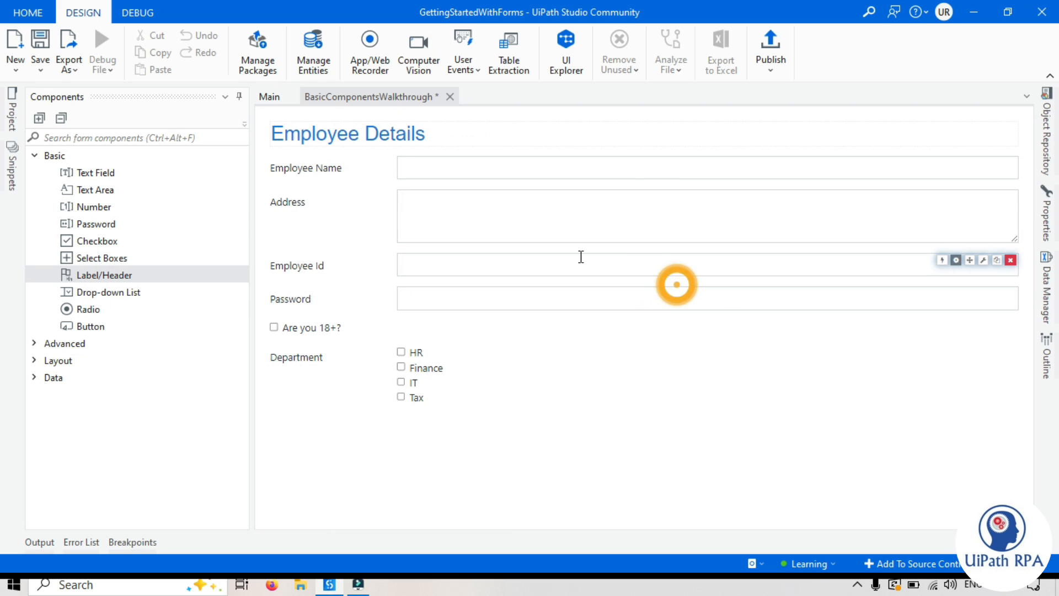
click(403, 489)
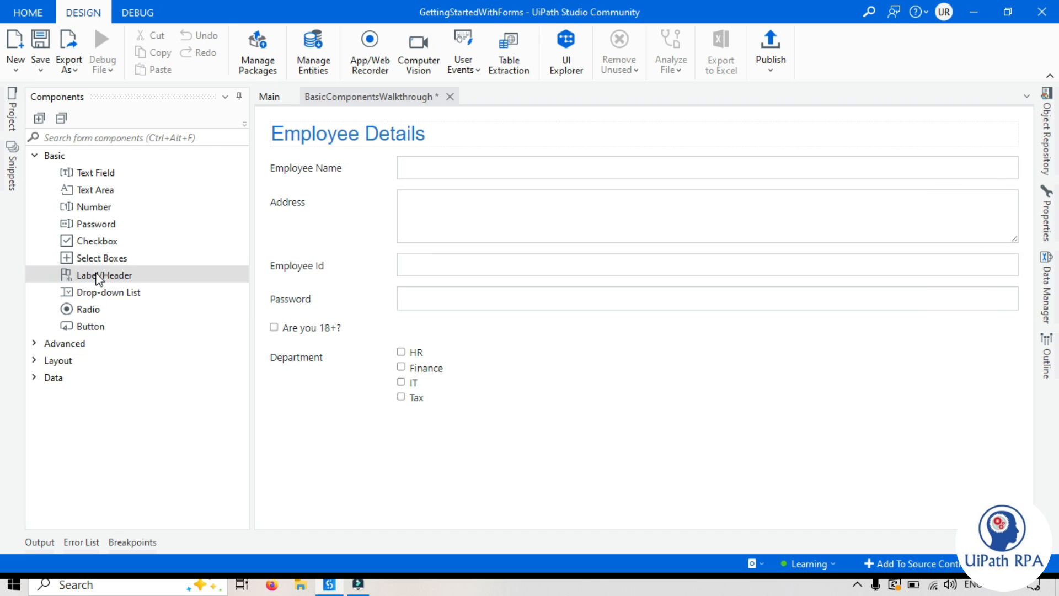
Step: Add a label reading 'This form is used to collect employee details' above Employee Name and save it
drag(95, 278, 292, 154)
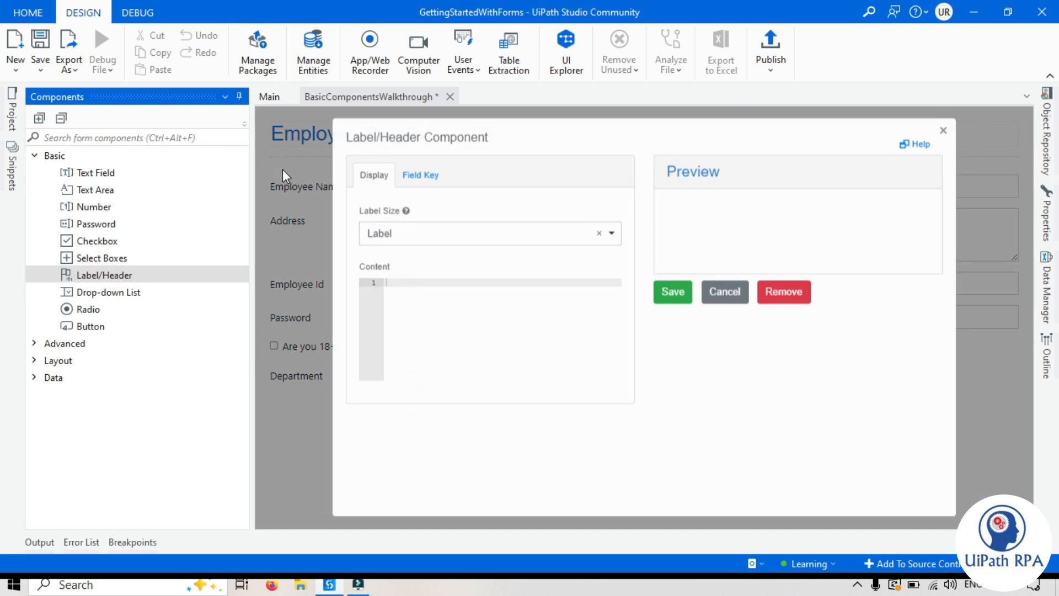
click(412, 282)
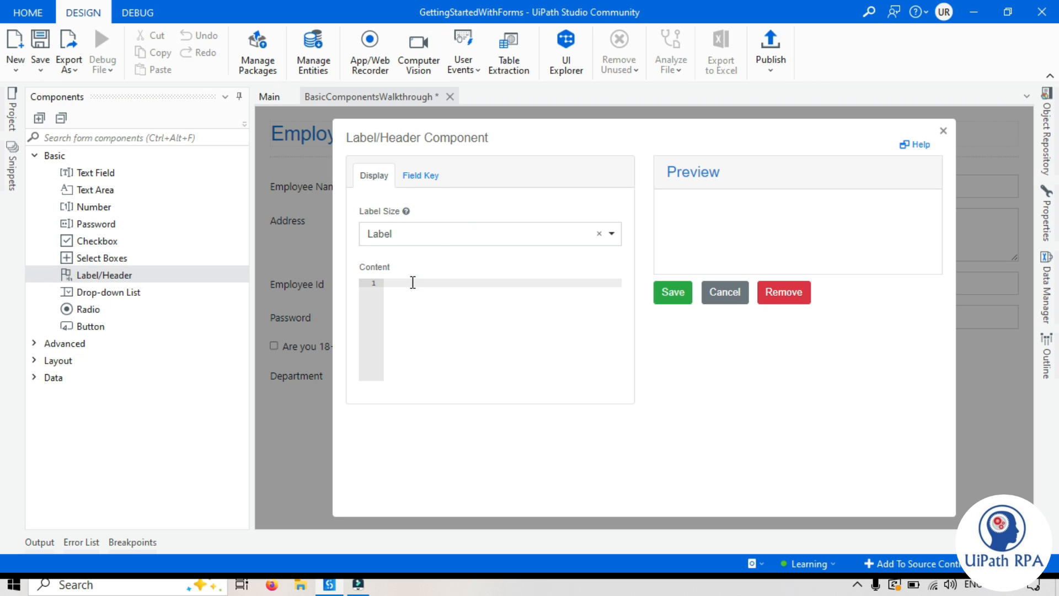
click(402, 237)
click(402, 234)
click(425, 285)
text(This form is used to collect employee details.)
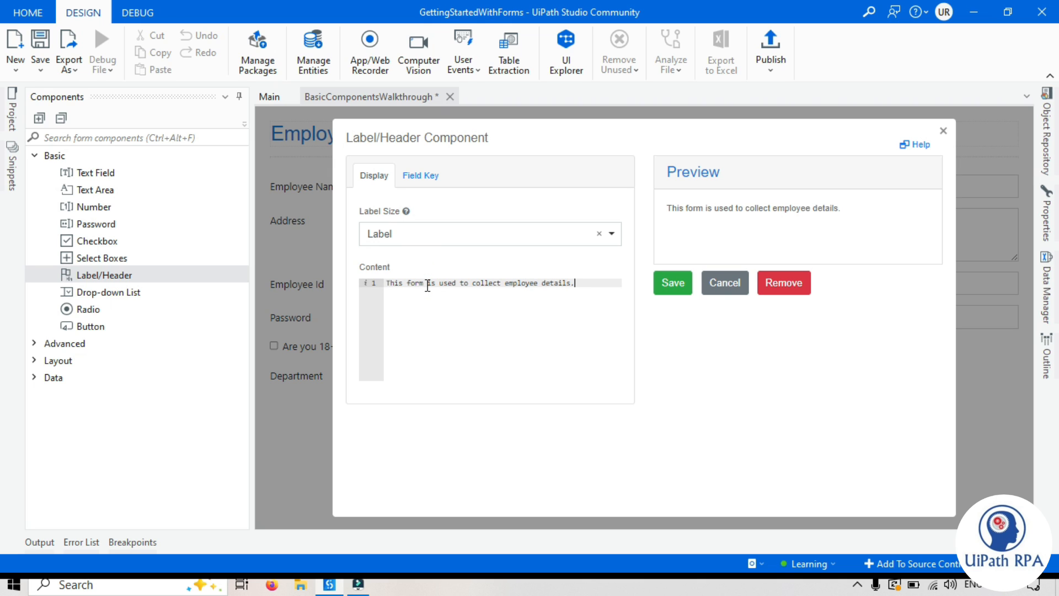
click(672, 282)
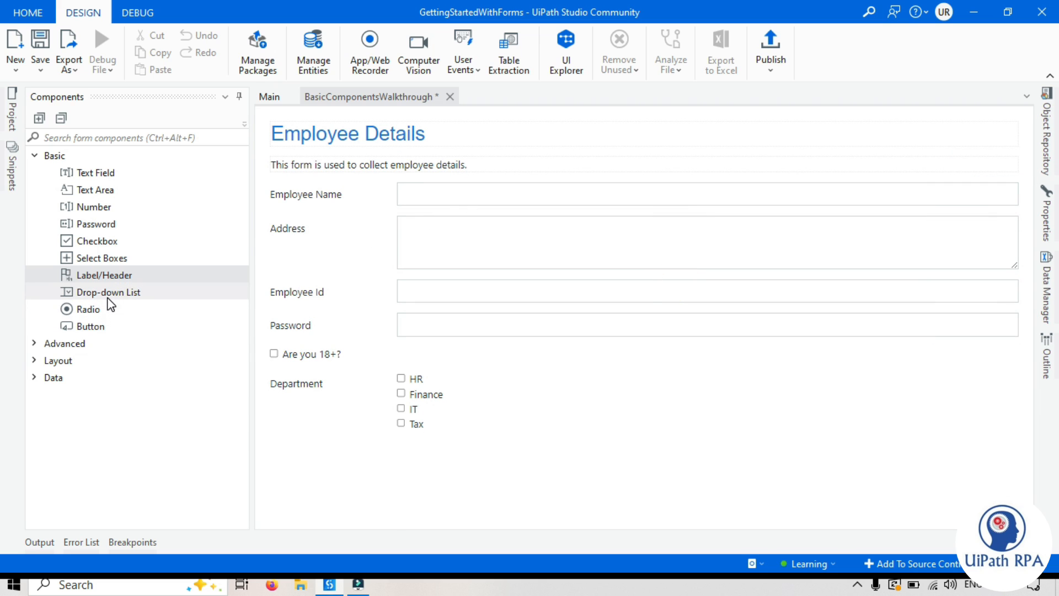
Step: Add a Drop-down List below Department, check its empty preview, and label it Country
drag(107, 293, 368, 442)
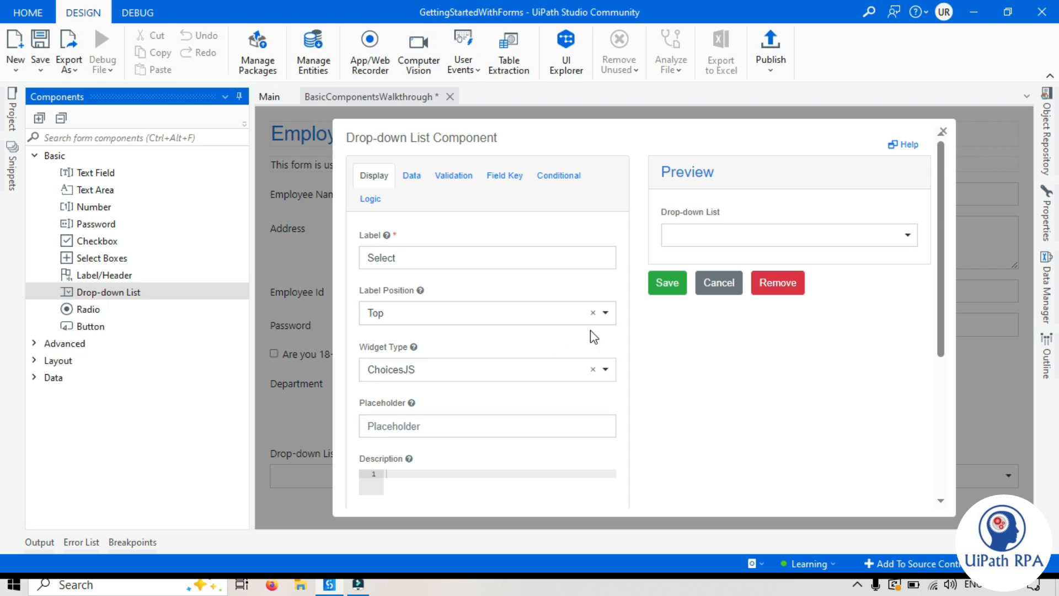
click(917, 241)
click(917, 241)
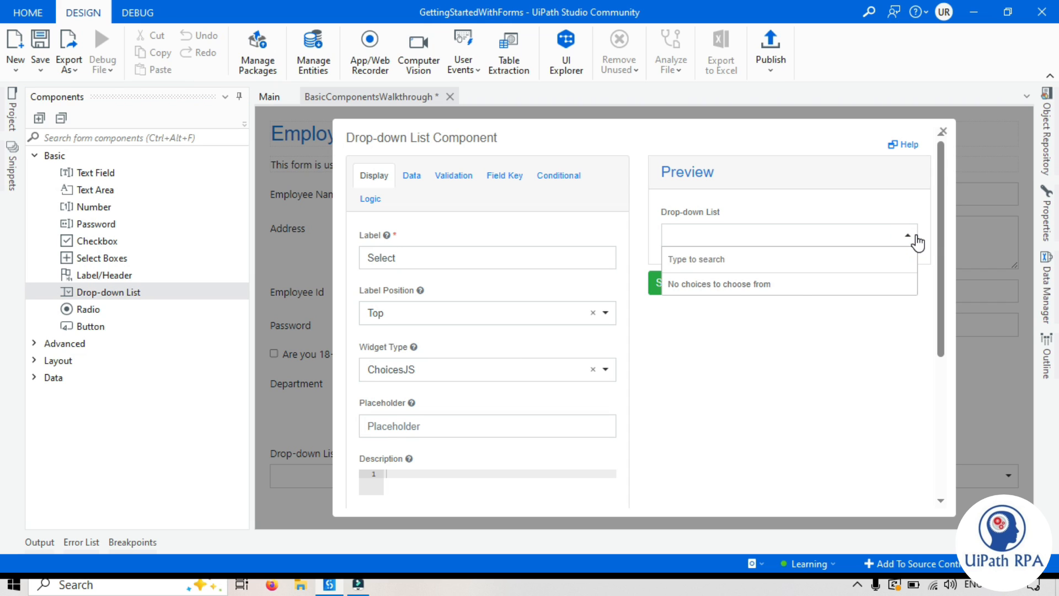
click(916, 241)
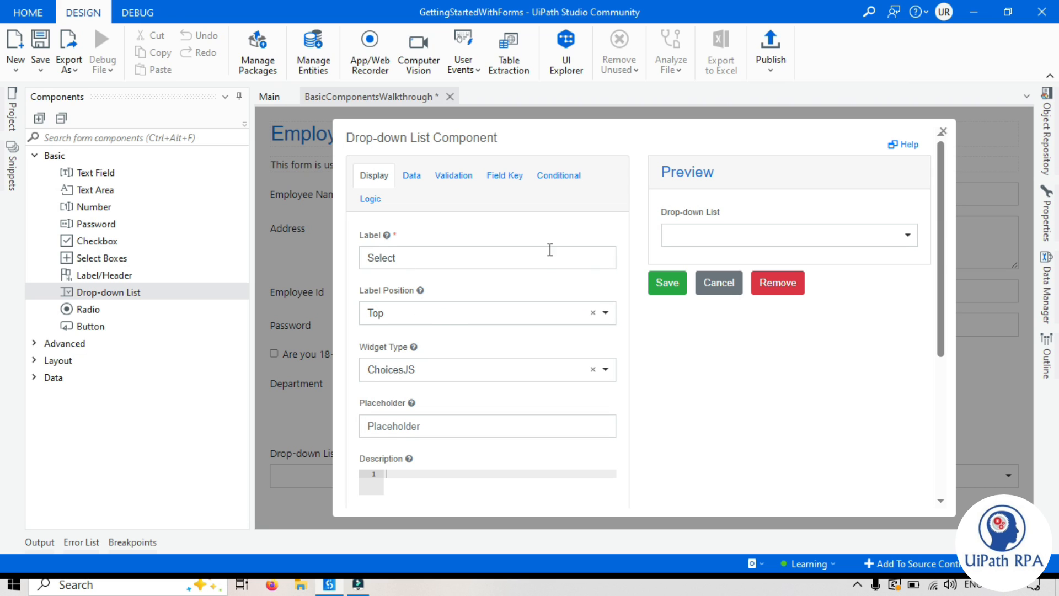
double_click(420, 256)
key(BackSpace)
text(Country)
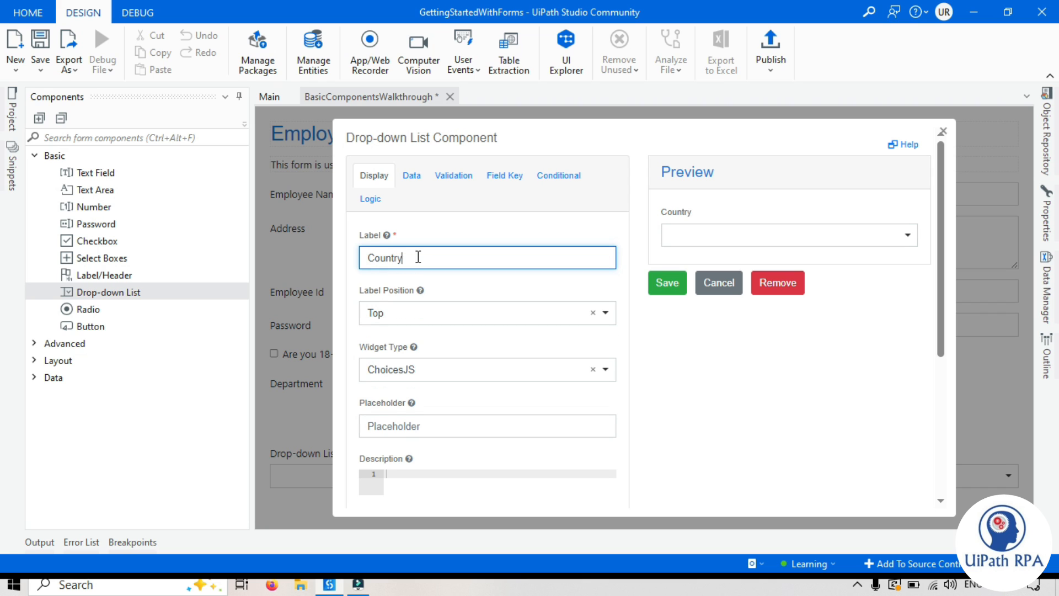
click(710, 373)
Step: Put the Country label on the Left with width 15 and margin 2
click(419, 322)
click(466, 381)
double_click(386, 426)
text(15)
click(386, 490)
text(2)
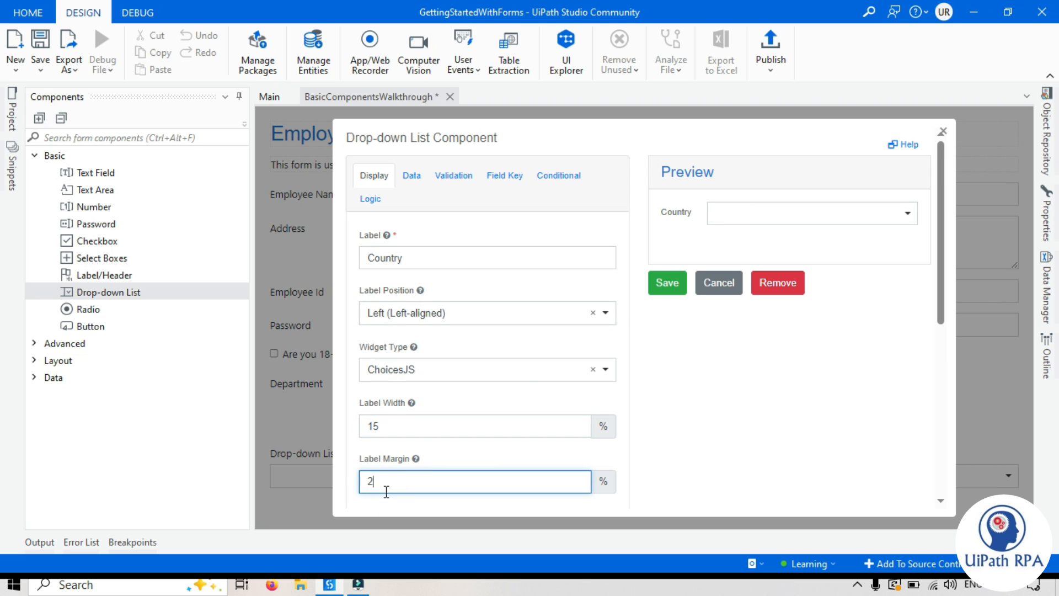
click(721, 433)
scroll(485, 374, down, 3)
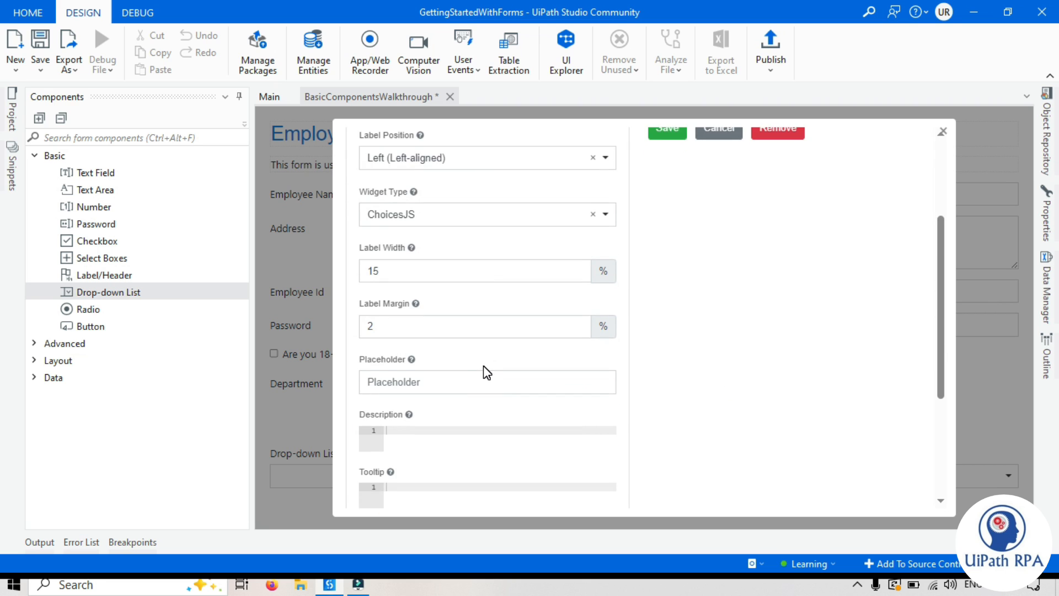
scroll(486, 373, down, 3)
scroll(498, 356, up, 6)
click(699, 345)
Step: In the drop-down's Data settings, enter India as the first Country option
click(411, 177)
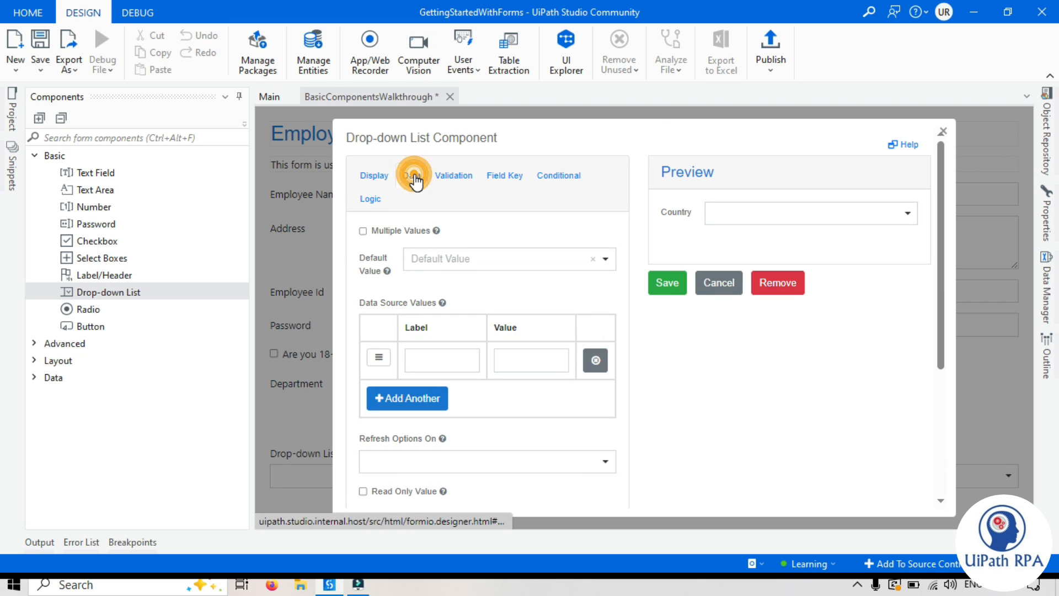
click(239, 97)
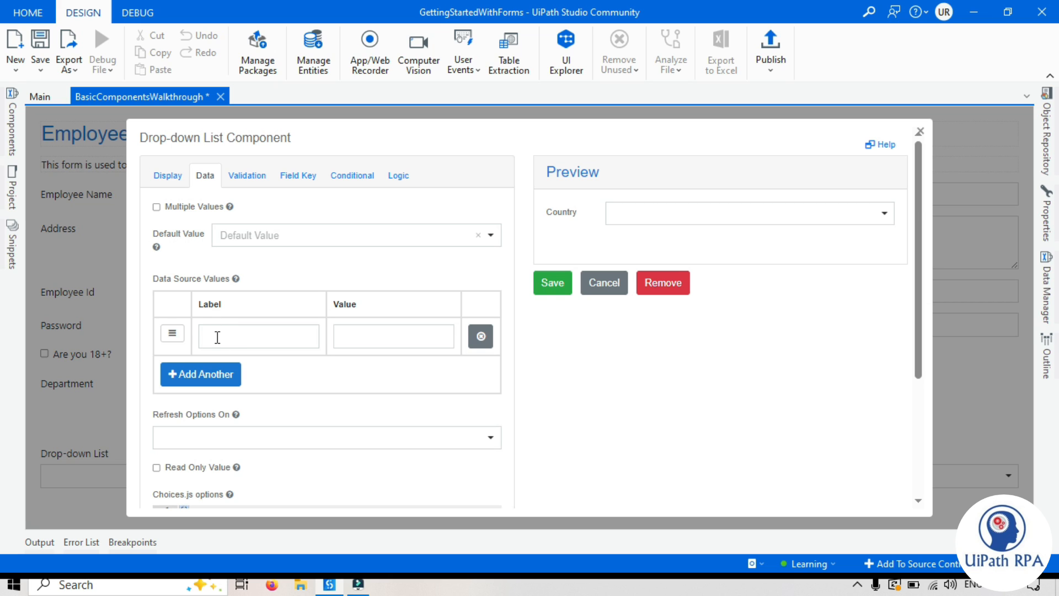
click(786, 216)
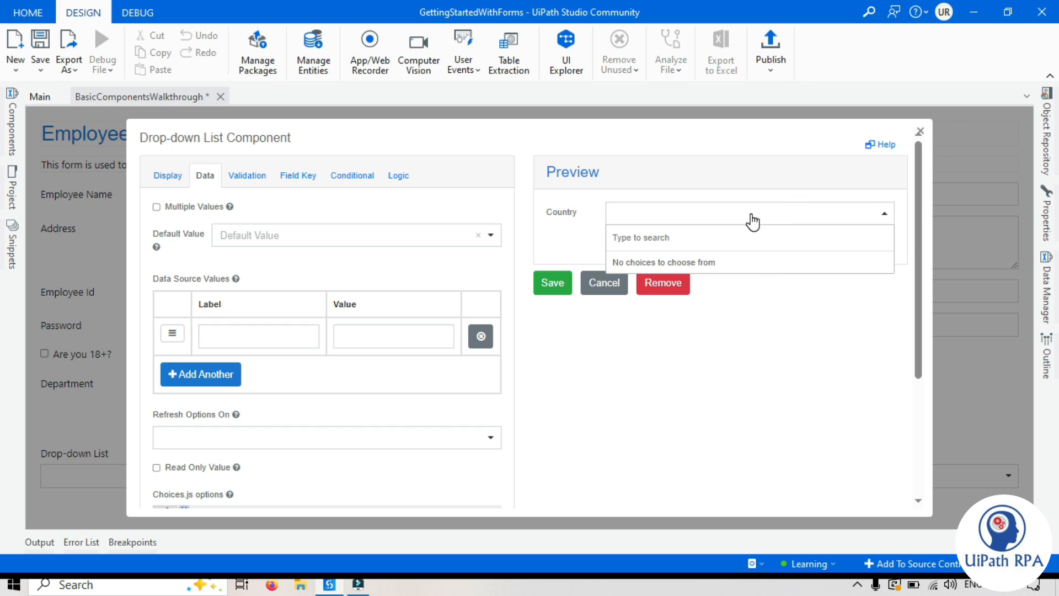
click(254, 337)
text(India)
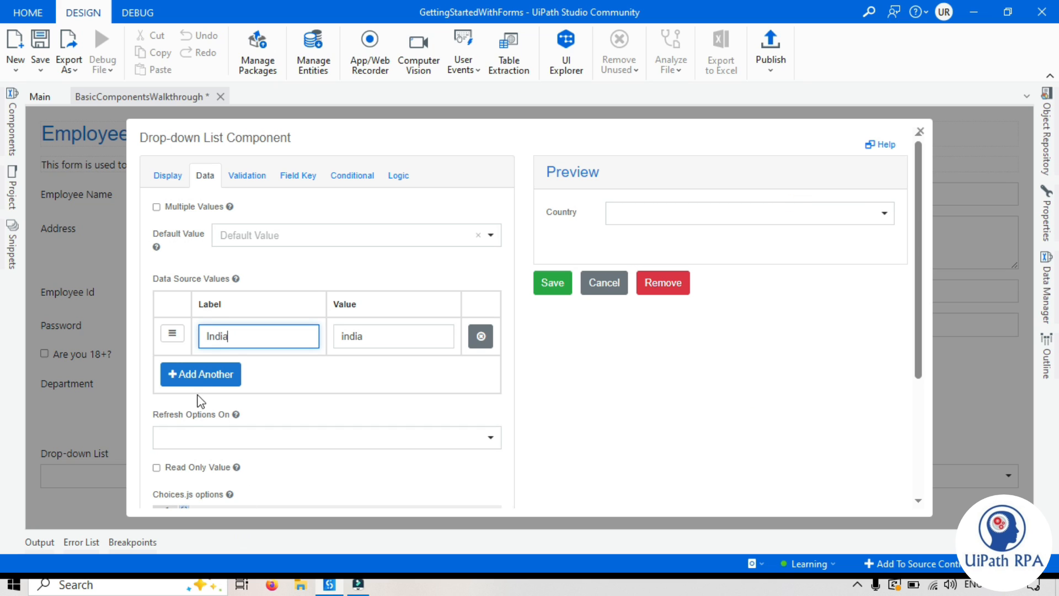
Step: Add America, Japan, China and Nepal options and confirm they appear in the preview list
click(207, 371)
text(America)
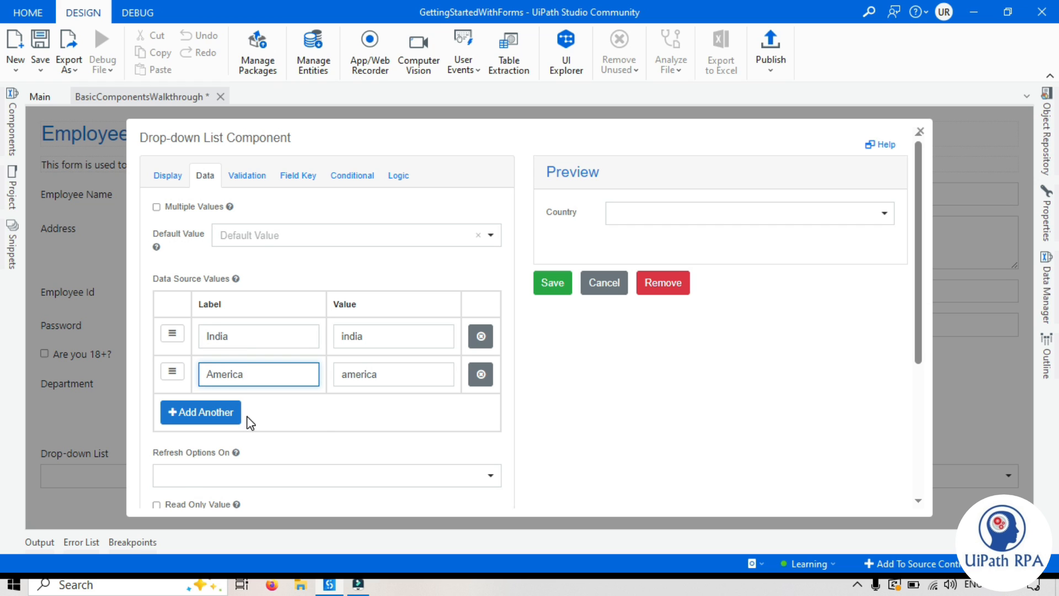
click(234, 414)
text(Japan)
click(224, 453)
text(China)
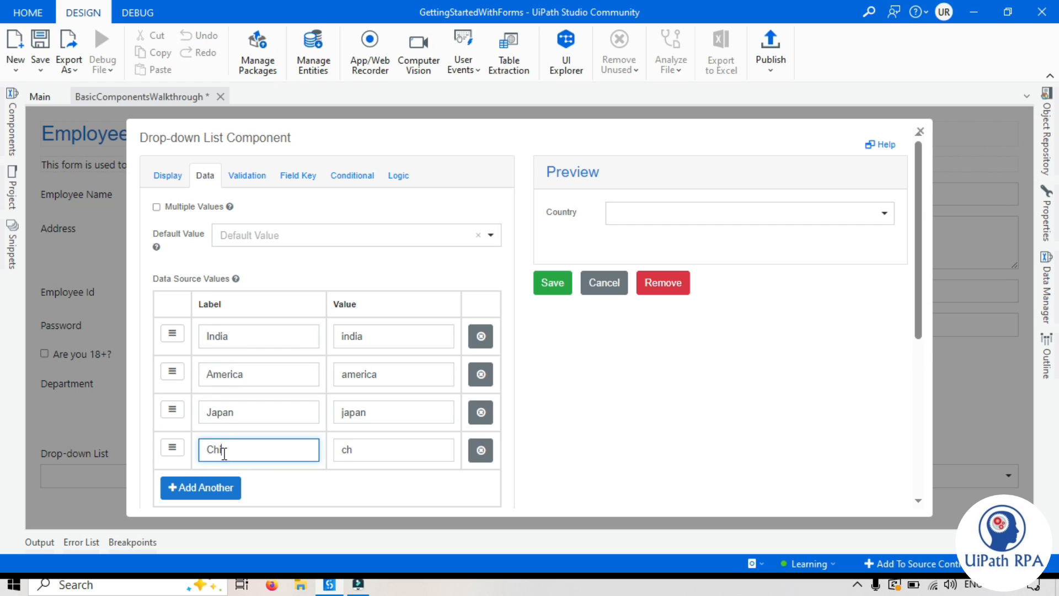
click(218, 487)
text(Nepal)
click(638, 409)
scroll(248, 406, down, 3)
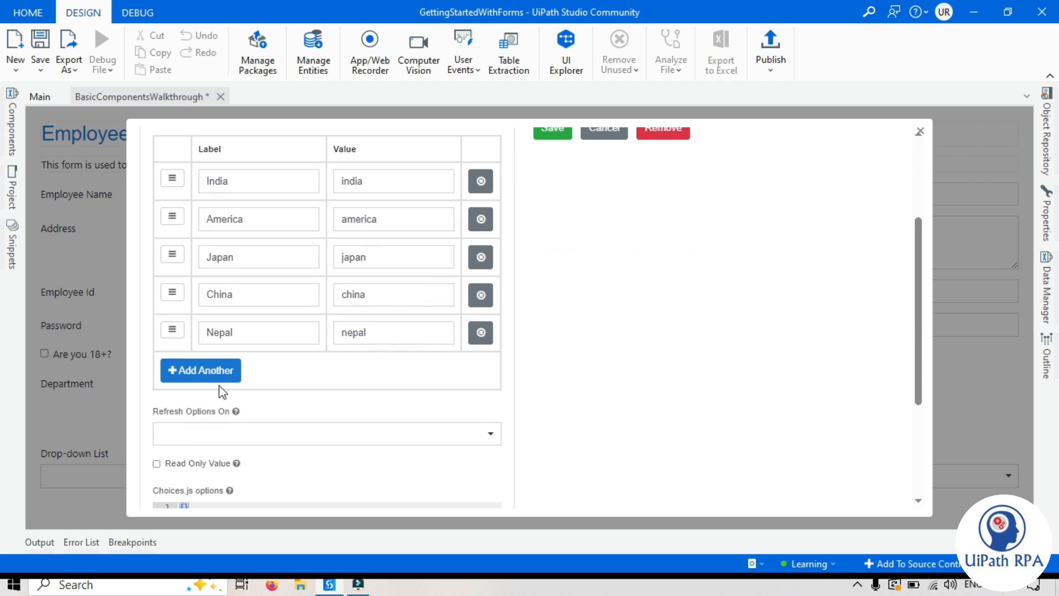
scroll(227, 406, down, 1)
scroll(226, 406, up, 4)
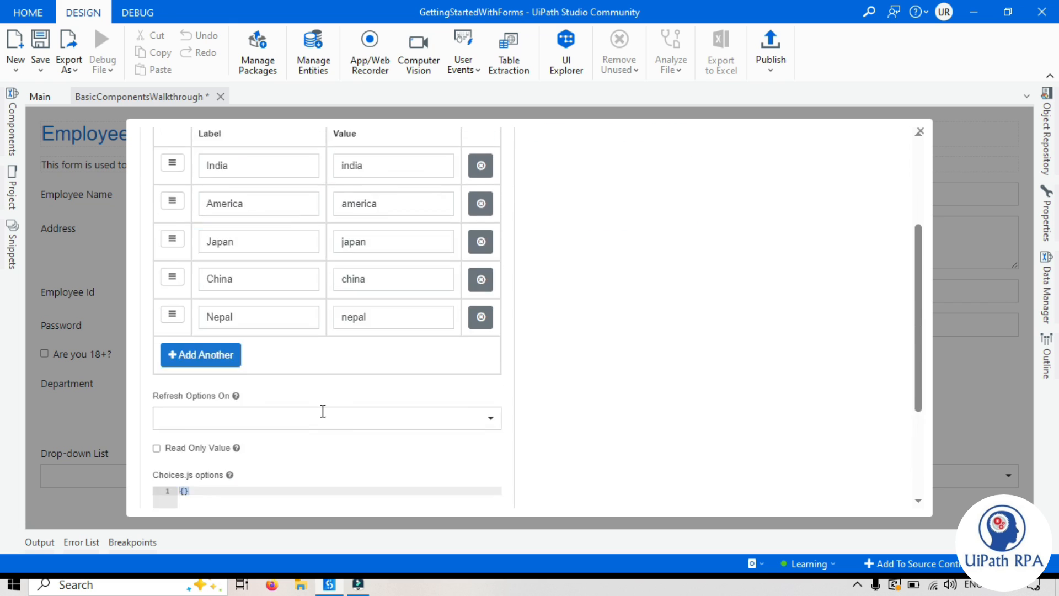
click(891, 220)
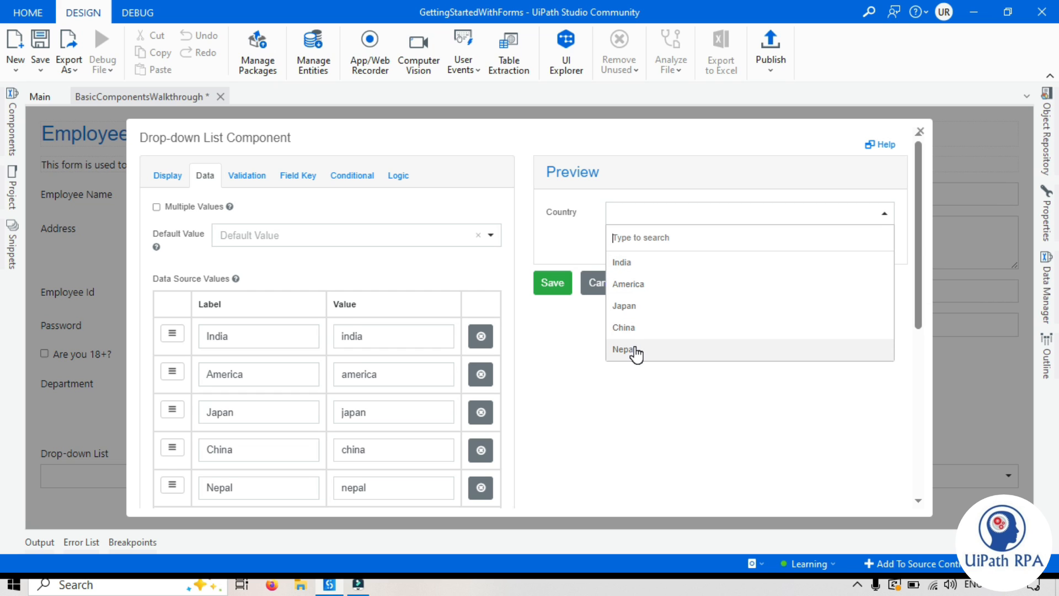
Step: Close the Country preview list and review the available default value choices
click(659, 401)
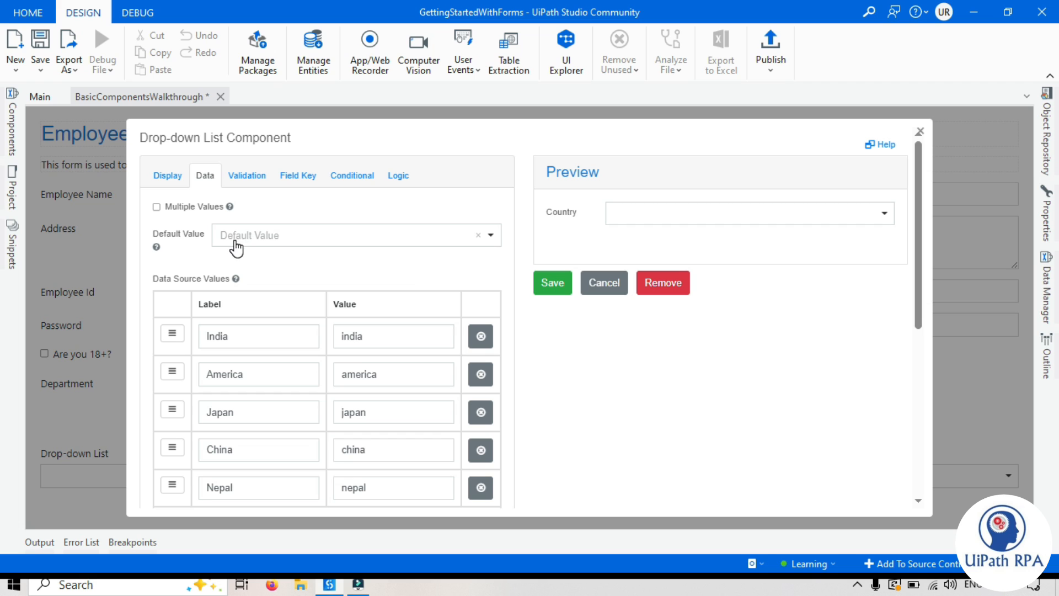
click(293, 238)
click(620, 367)
scroll(267, 341, down, 3)
scroll(366, 341, up, 3)
scroll(286, 366, down, 5)
scroll(220, 319, up, 5)
Step: Add a top 'Select country' option with value selectcountry and make it the default
click(200, 499)
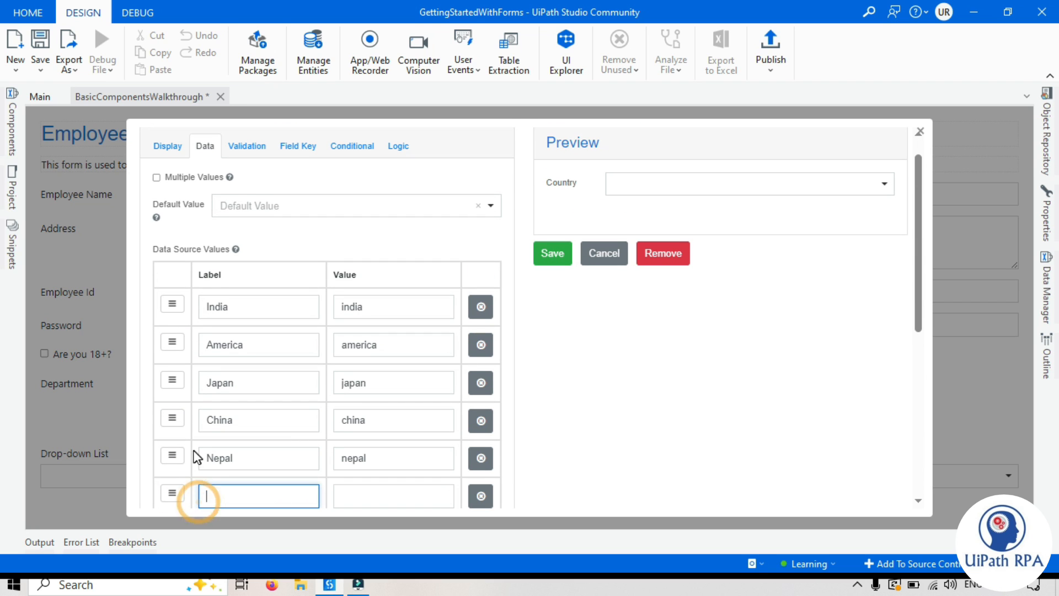
drag(176, 474, 189, 307)
click(231, 307)
text(Select country)
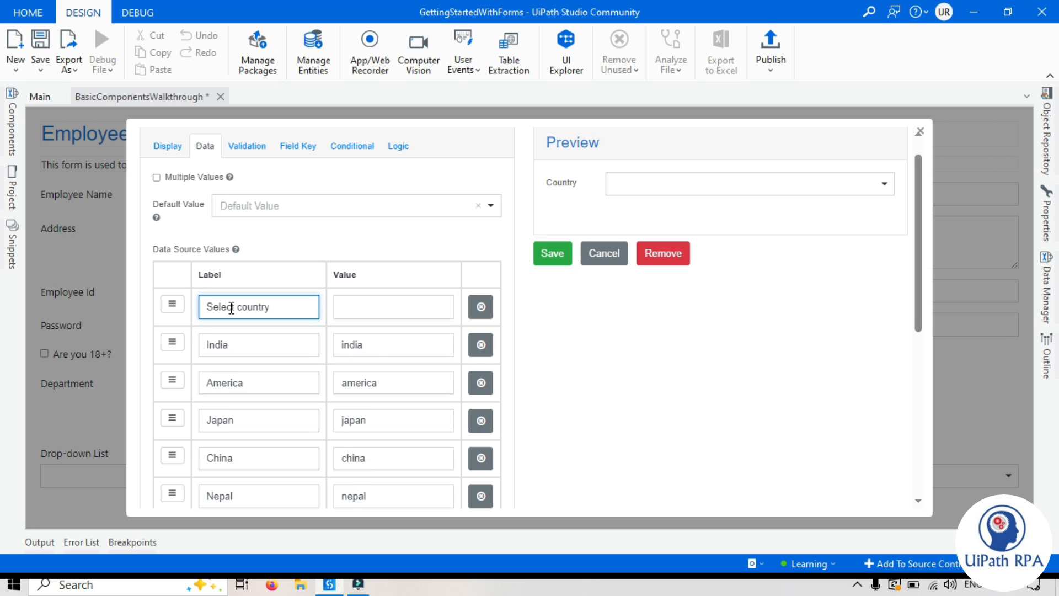
click(378, 335)
text(s)
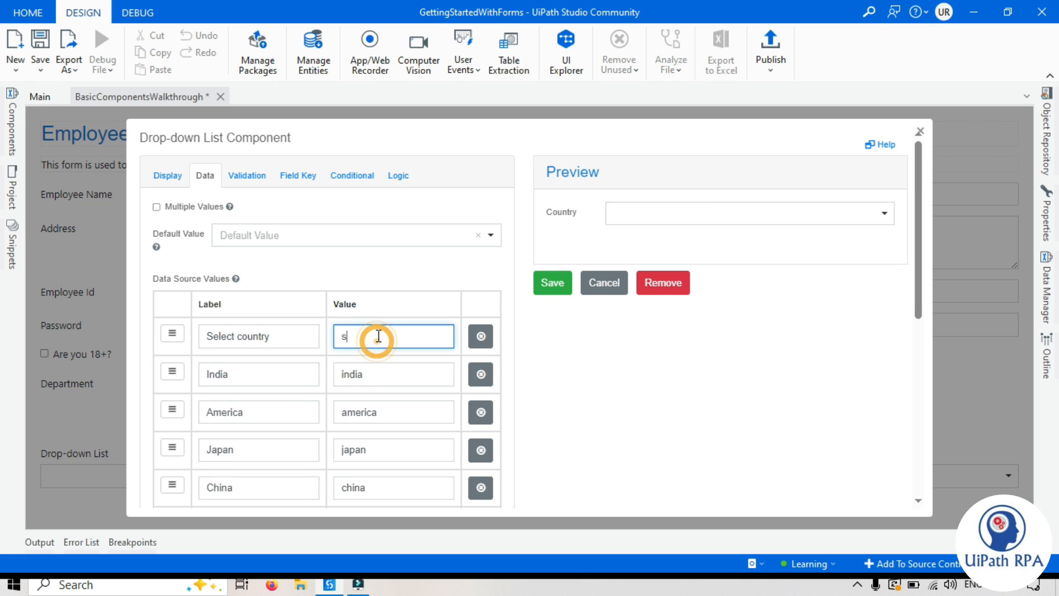
text(electcountry)
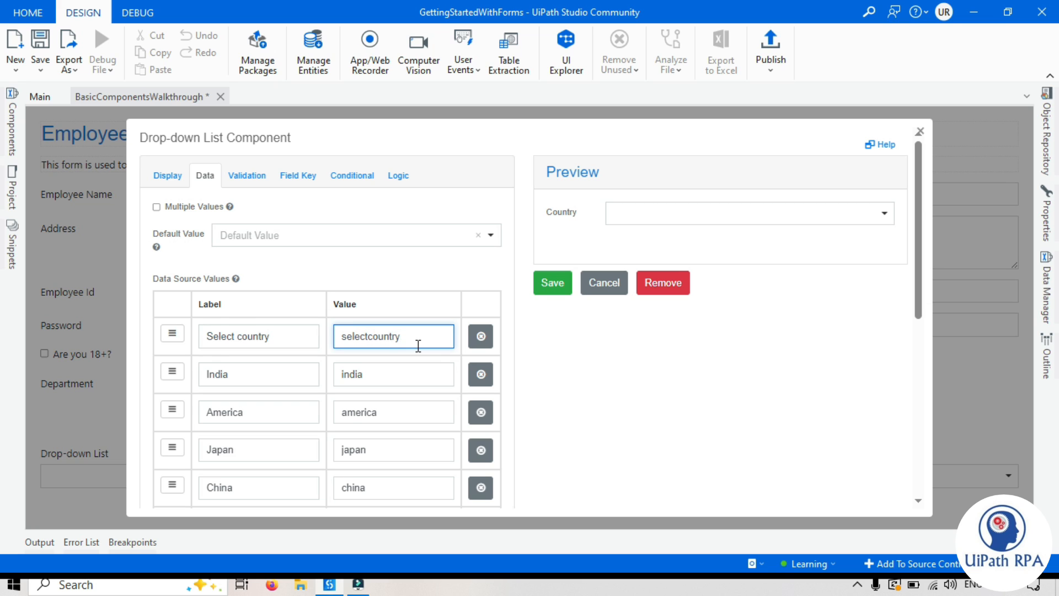
click(490, 234)
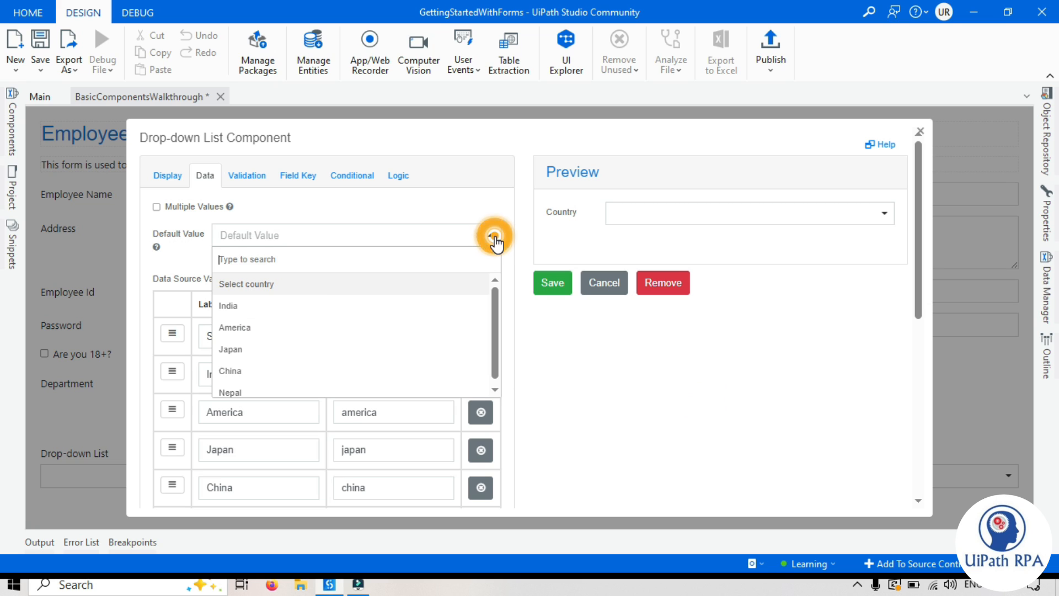
click(270, 286)
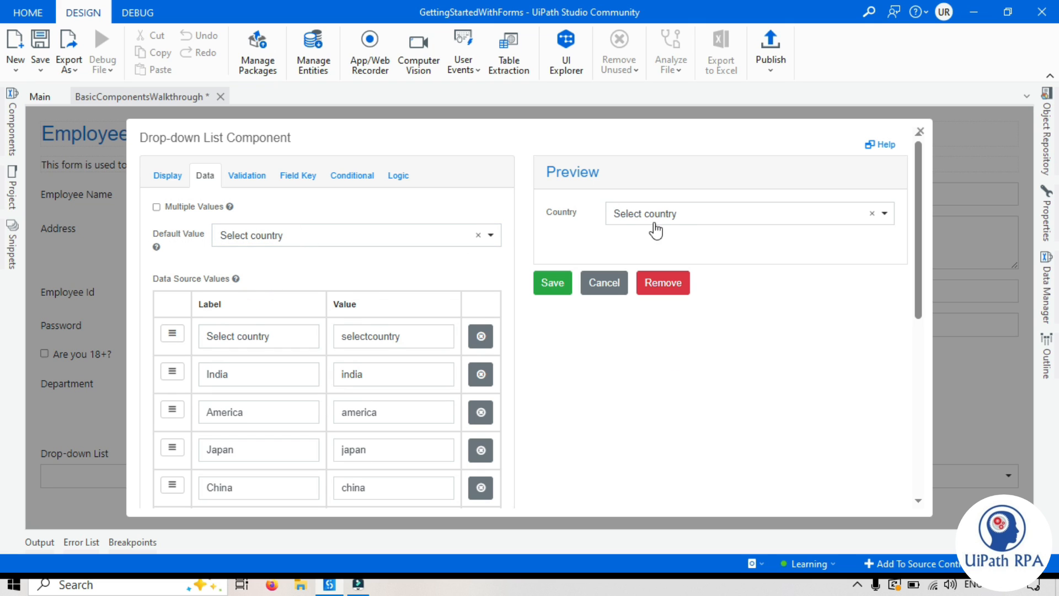
Step: Test the Country list in the preview, then save the drop-down to the form
click(684, 213)
click(684, 212)
click(649, 214)
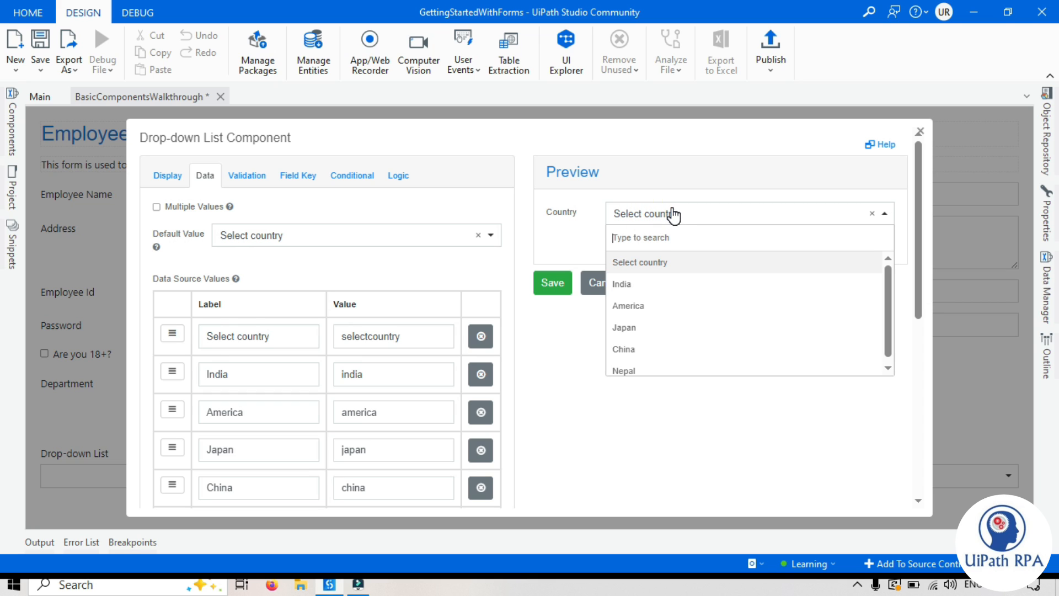
click(545, 204)
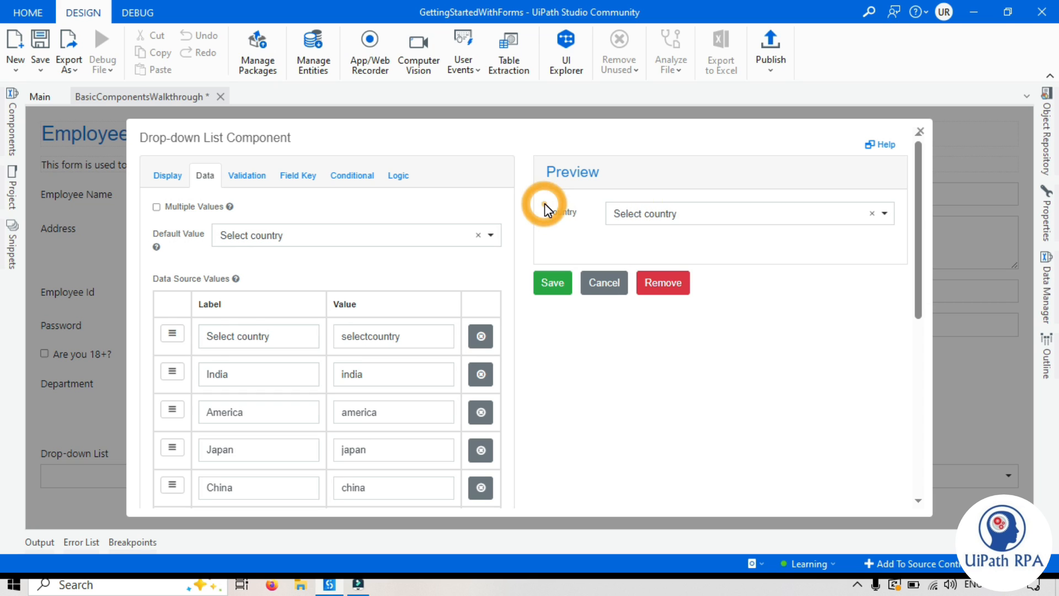
click(557, 283)
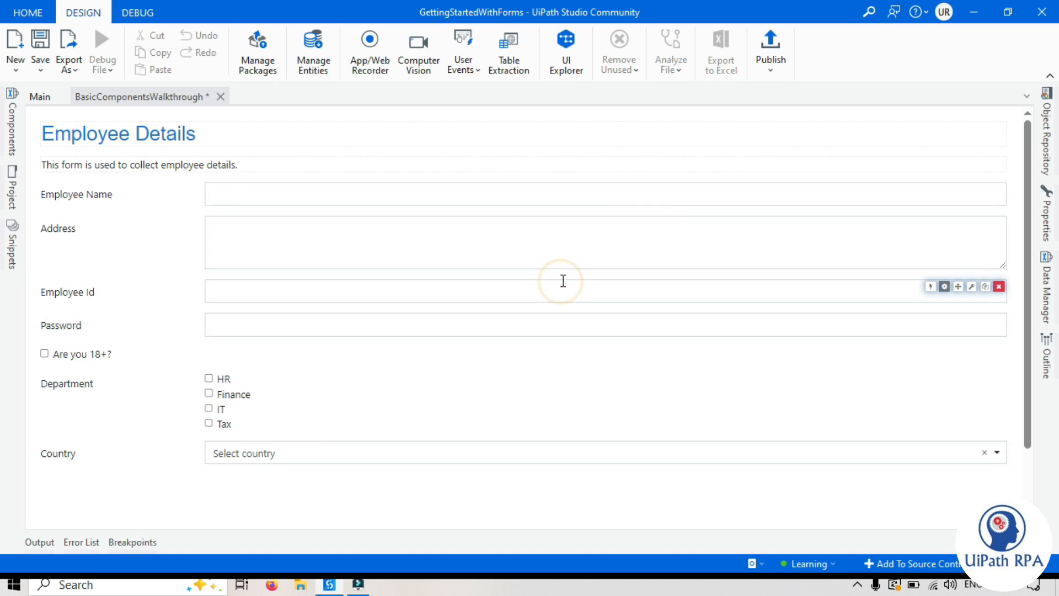
Step: Check the Country options on the form, then drag a Radio component below Country
click(284, 453)
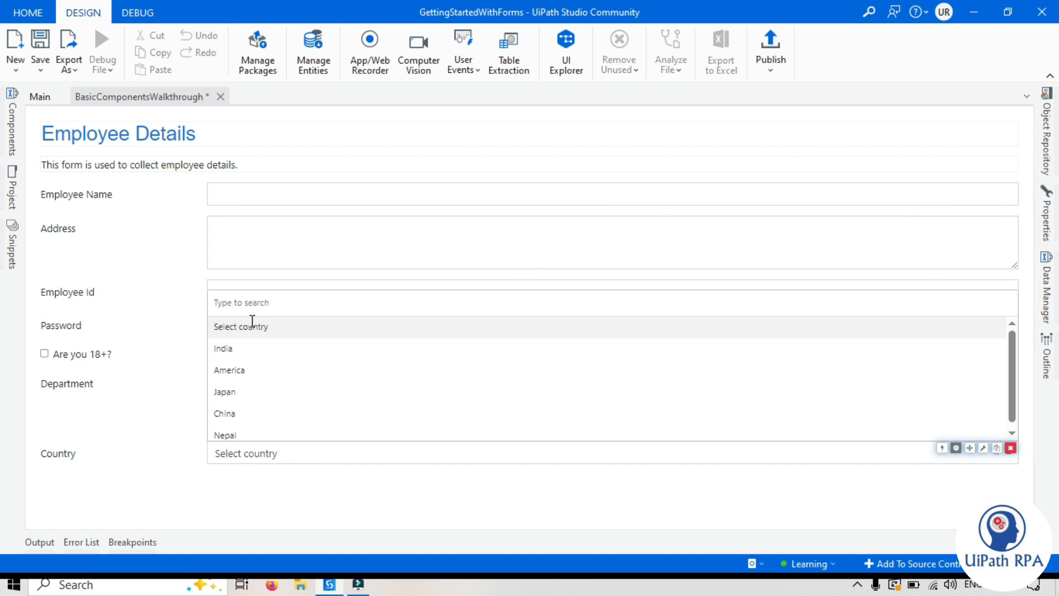
click(11, 124)
drag(77, 310, 293, 483)
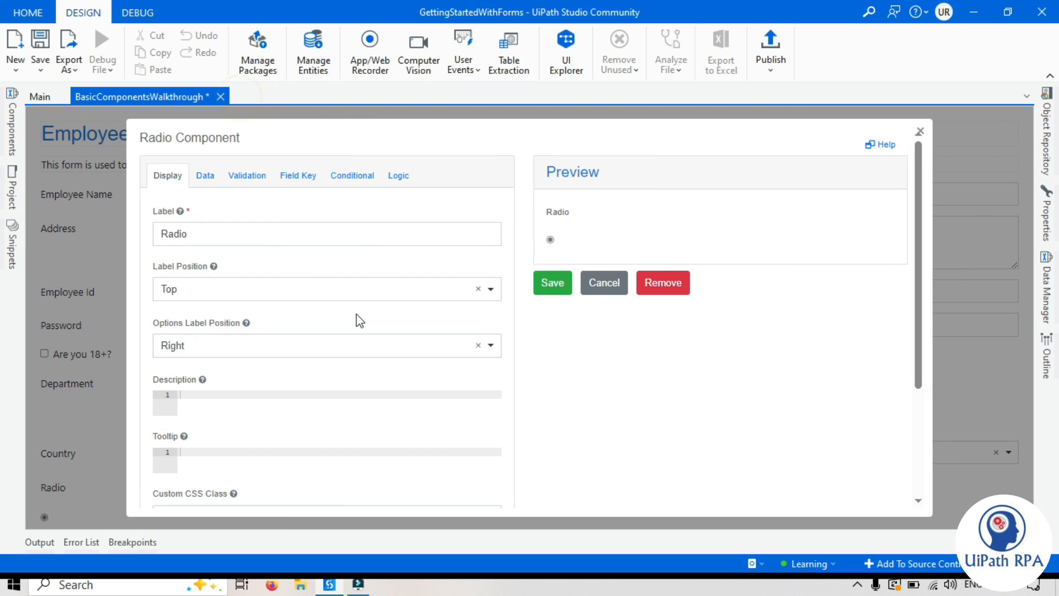
Step: Label the radio group 'Gender' with a Left label position and 2% label margin
click(597, 424)
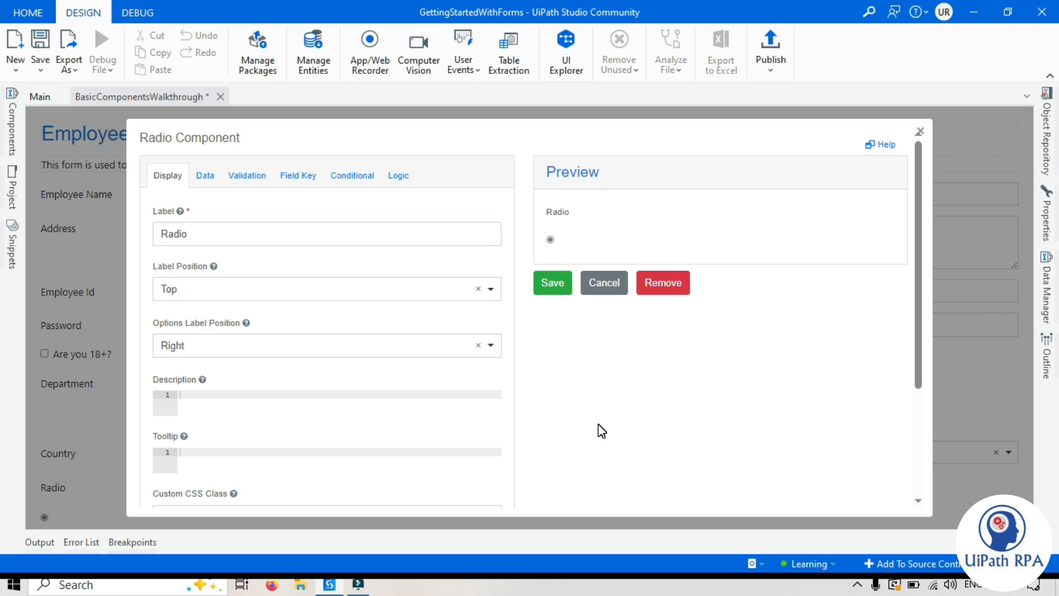
double_click(226, 231)
text(Gender)
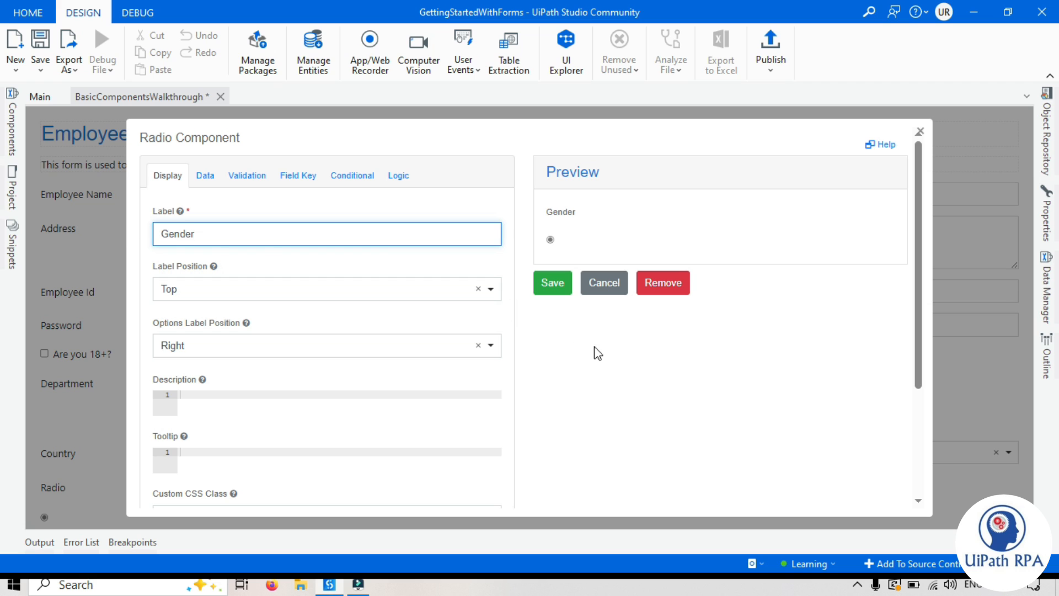
click(634, 358)
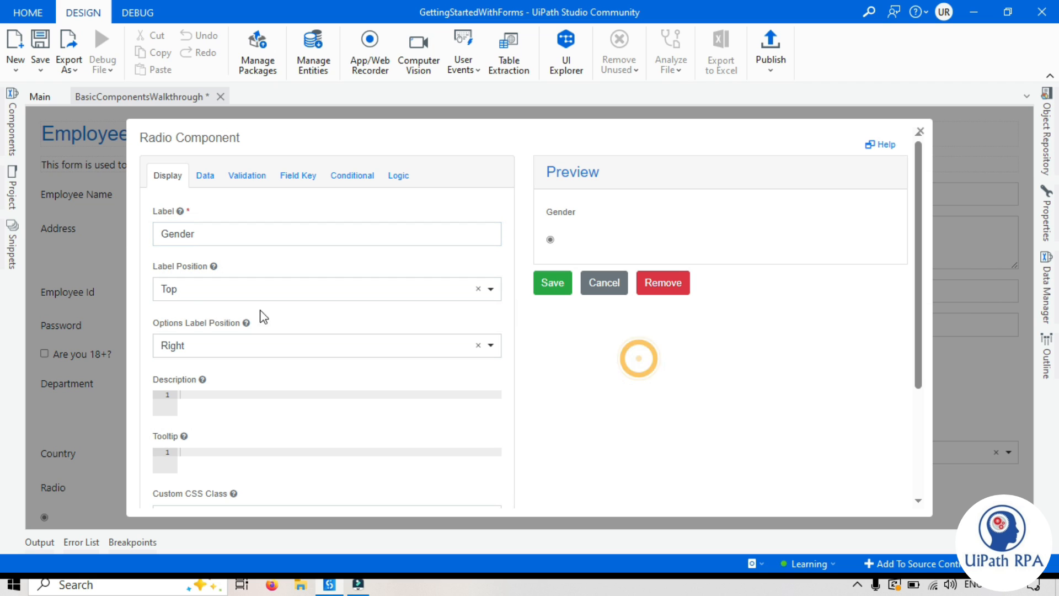
click(196, 293)
click(177, 360)
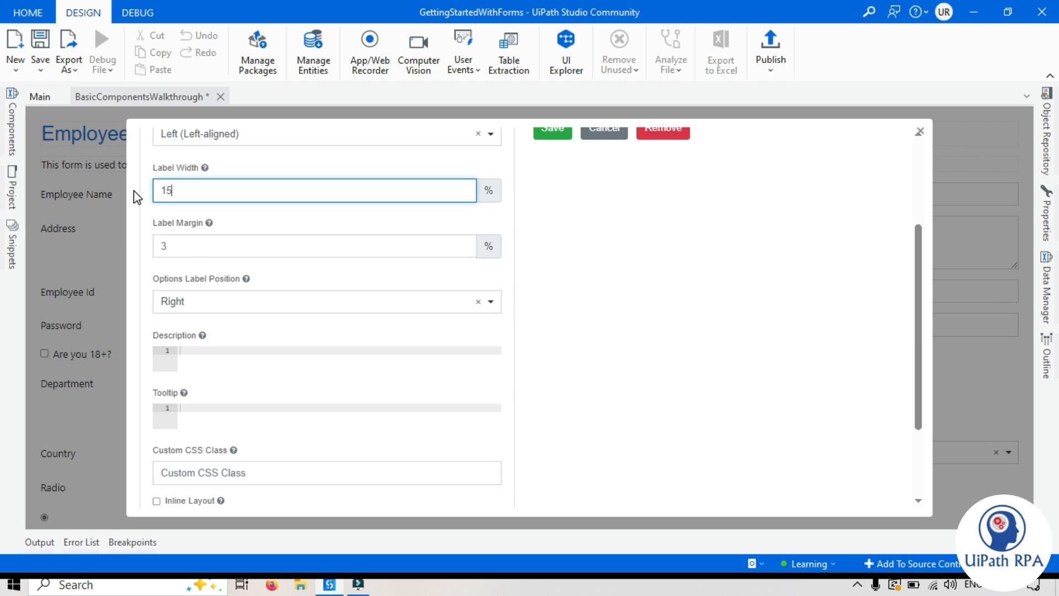
key(Tab)
key(Tab)
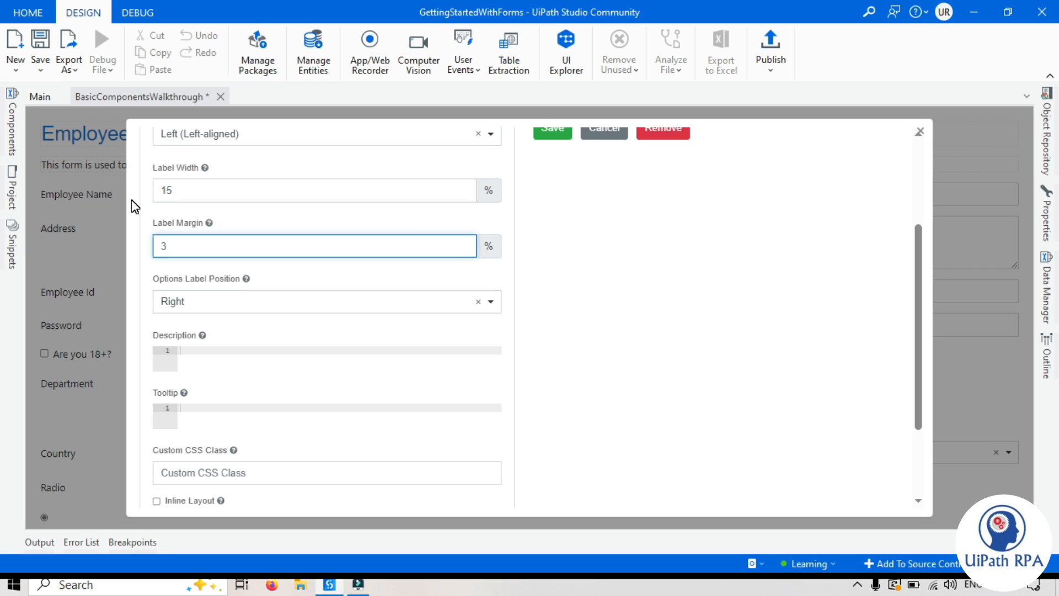
text(2)
scroll(688, 305, up, 3)
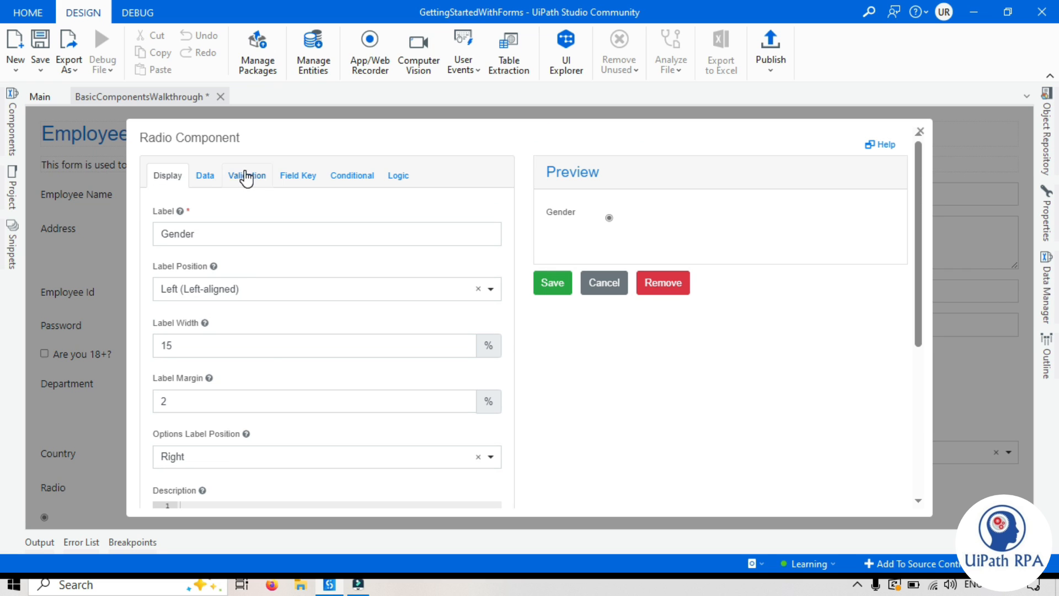
click(200, 177)
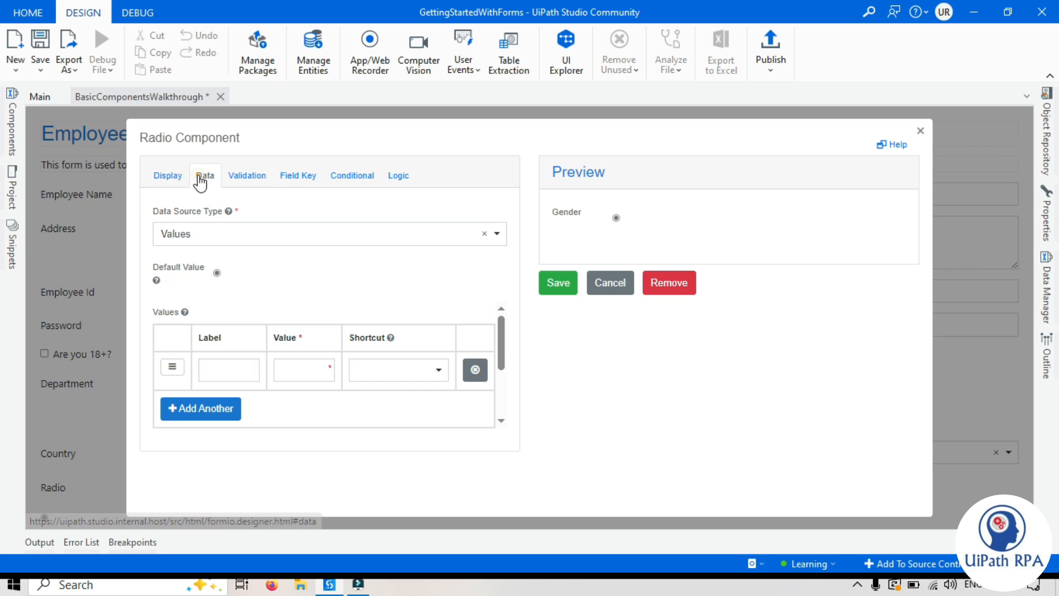
Step: Enter three Gender options: Male, Female and Others
click(220, 409)
click(229, 368)
text(Male)
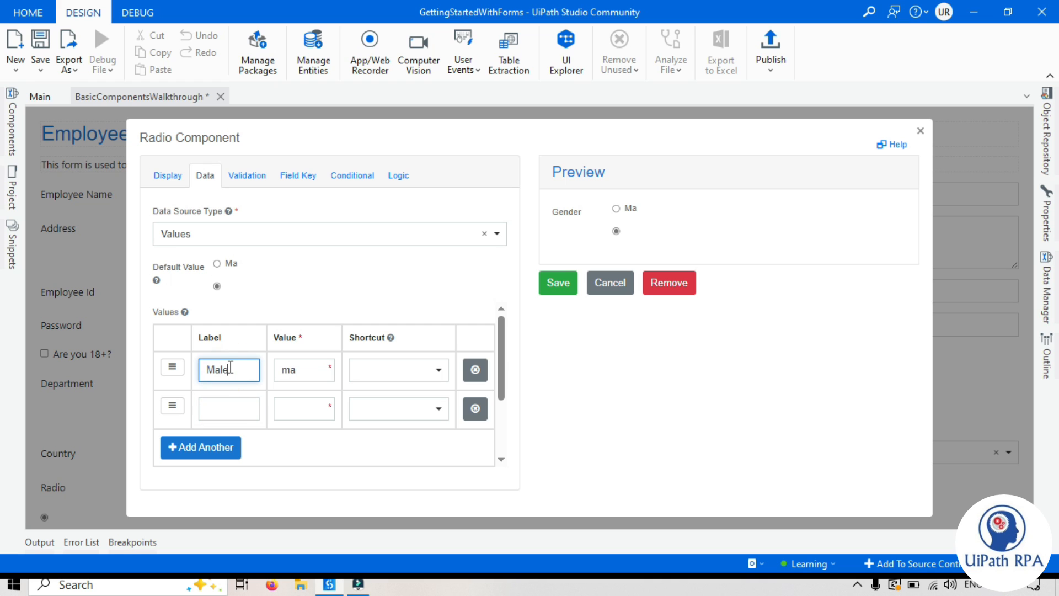
click(231, 406)
text(Female)
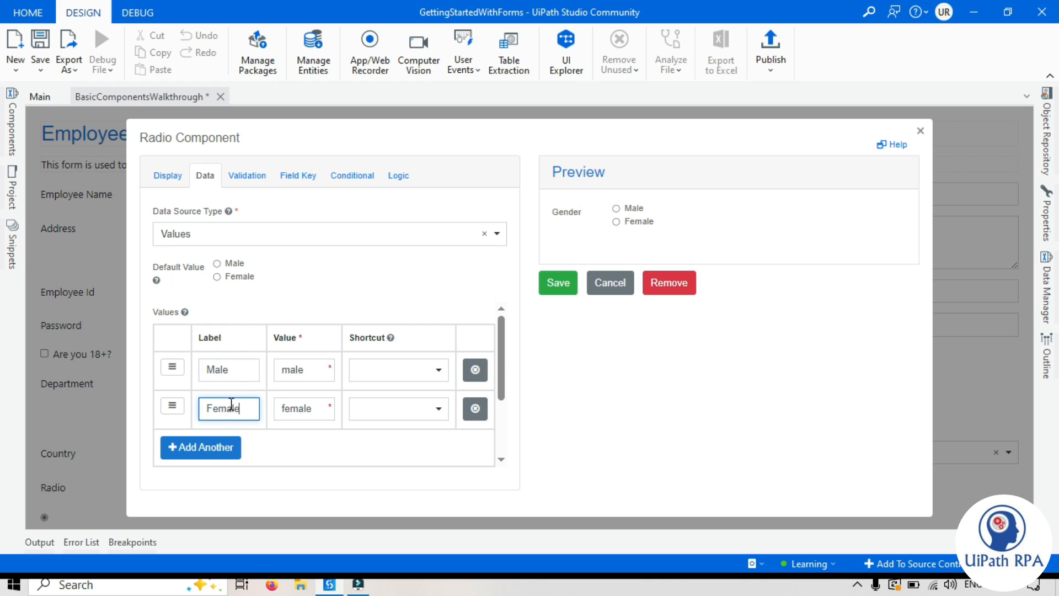
click(205, 452)
text(qthers)
click(571, 223)
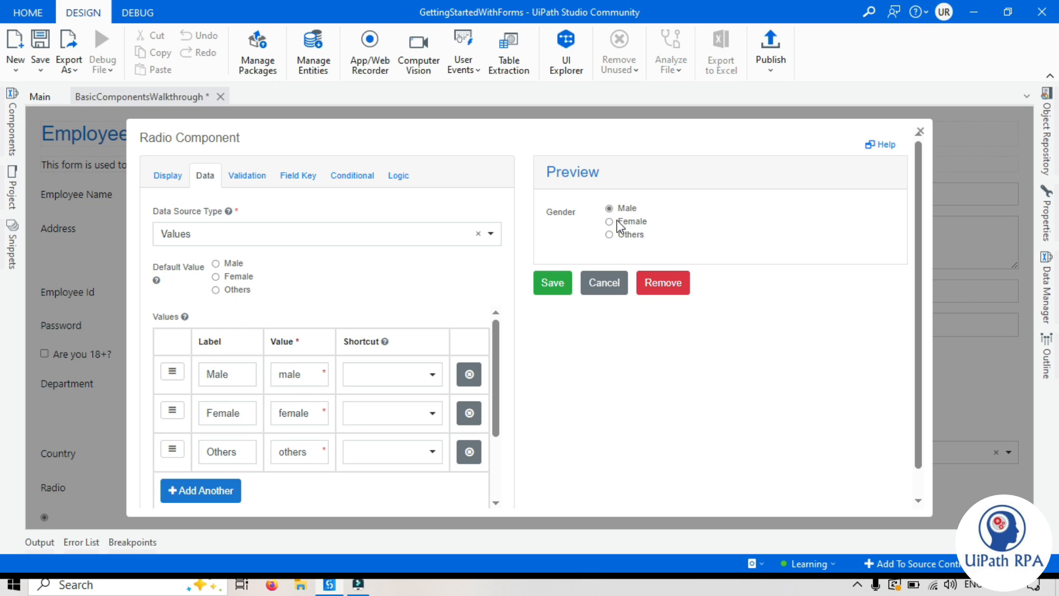
Step: Save the Gender radio group to the form and show the components list
click(552, 282)
scroll(237, 513, down, 1)
click(12, 122)
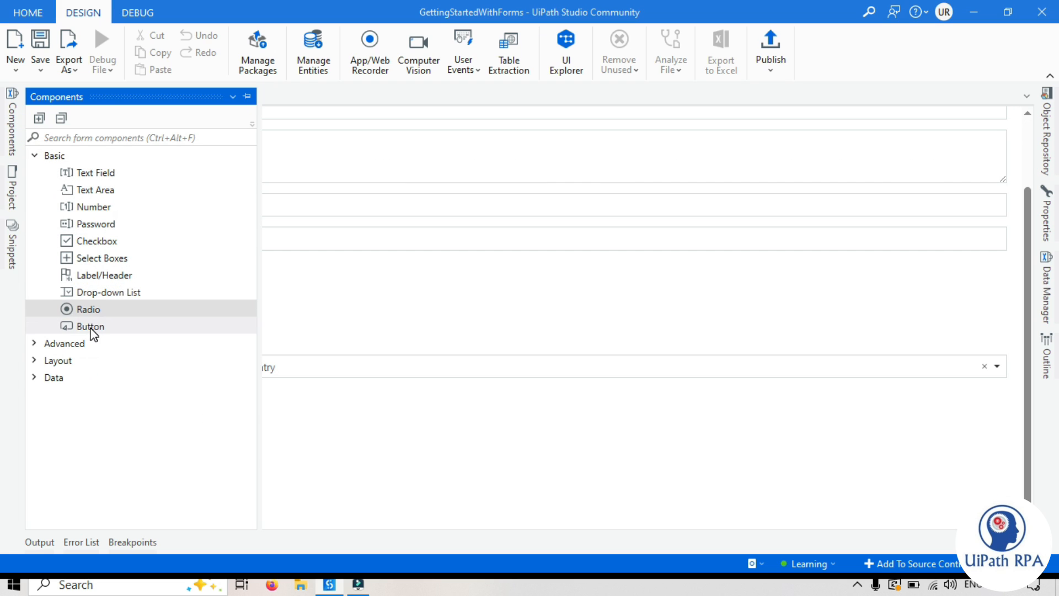
Step: Drag a Button component onto the form below the Gender radios
drag(91, 326, 341, 451)
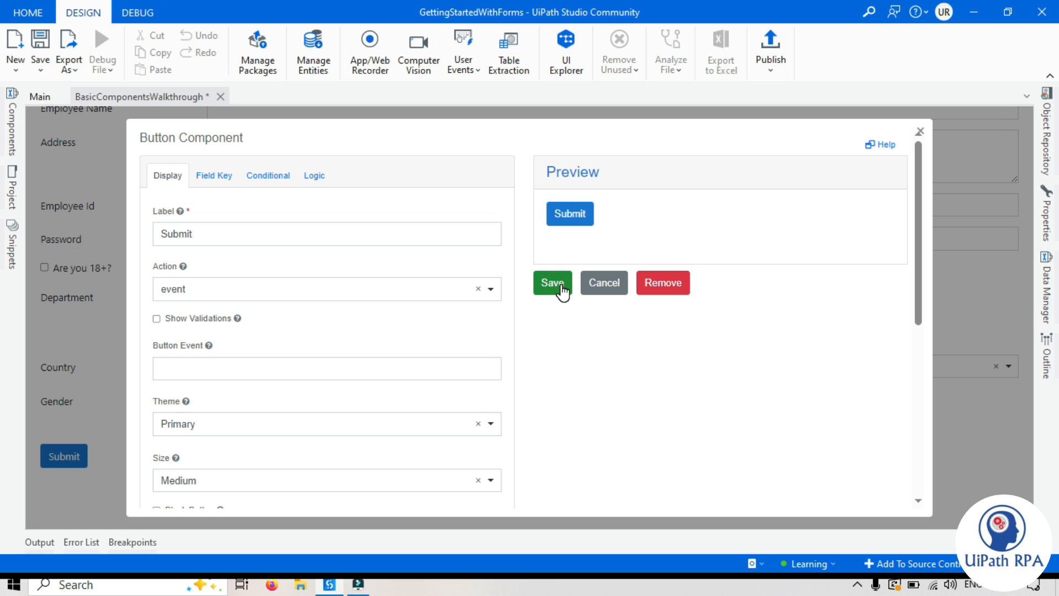
Step: Preview the Submit button and inspect its action and event settings without changing them
click(571, 220)
click(207, 291)
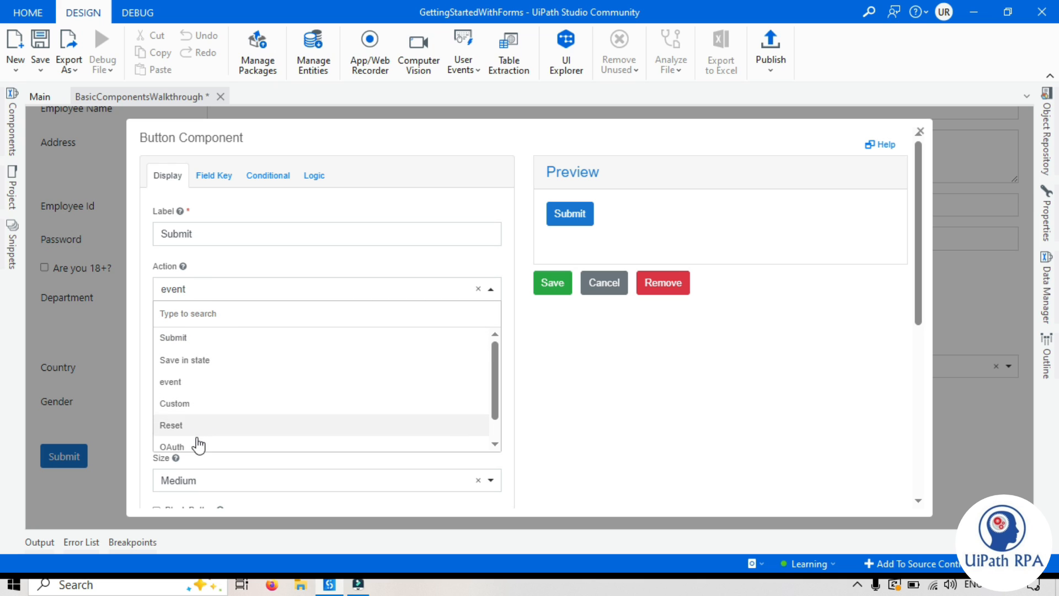
click(657, 397)
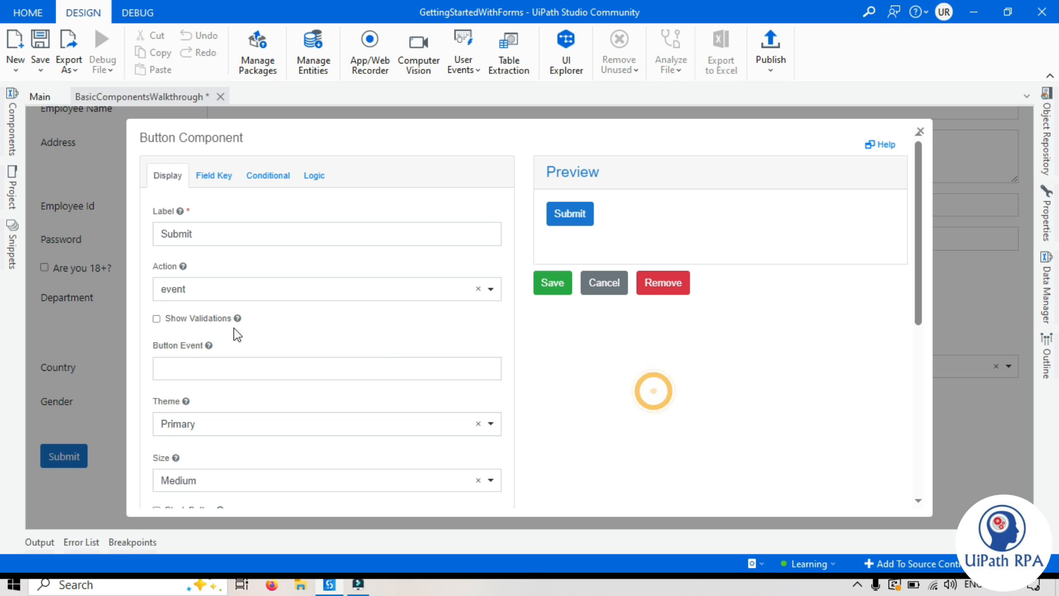
click(281, 370)
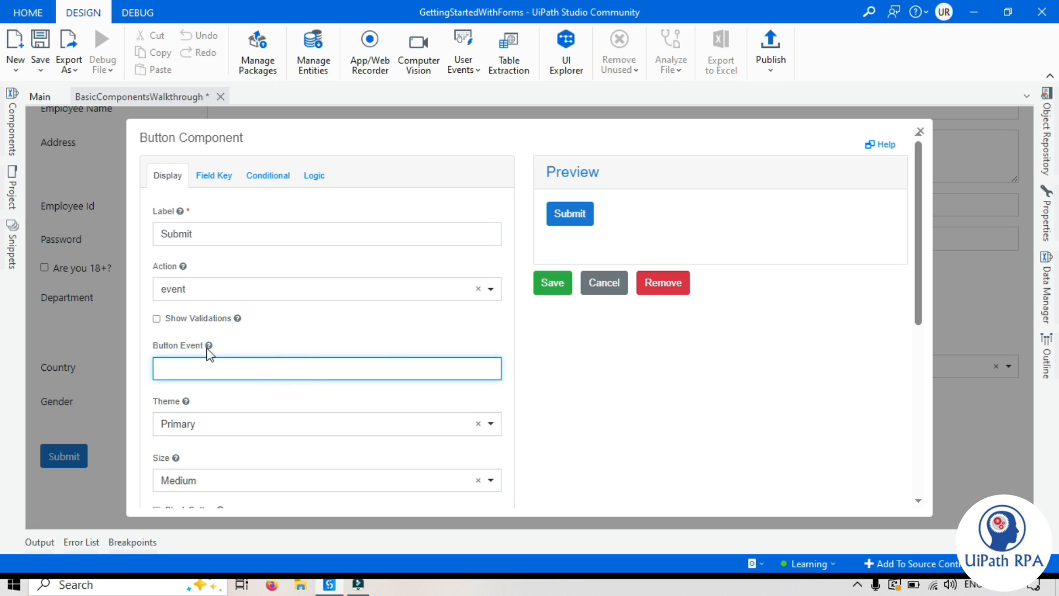
mouse_move(210, 345)
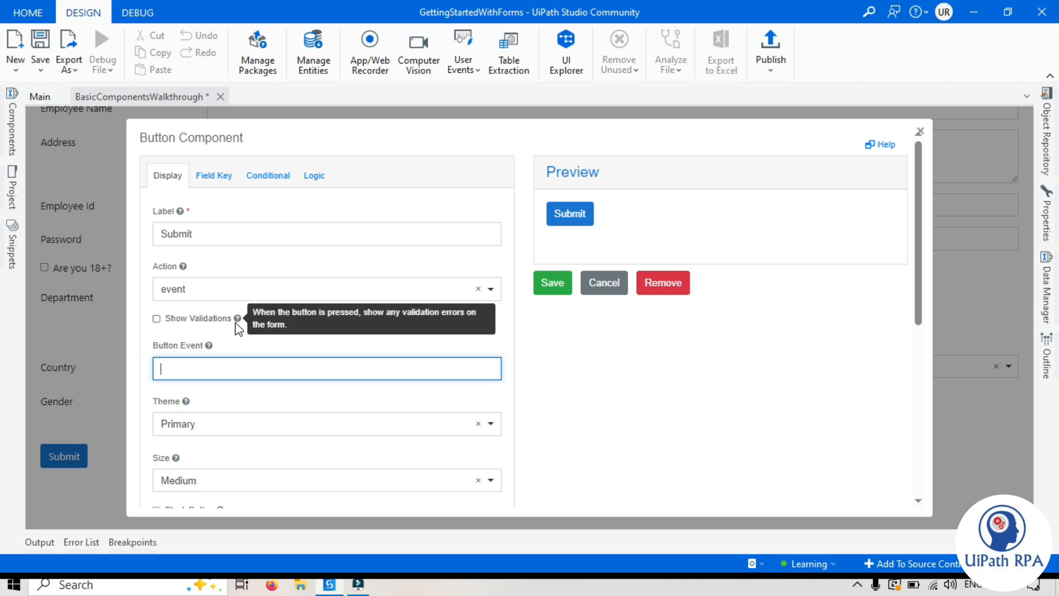
click(156, 319)
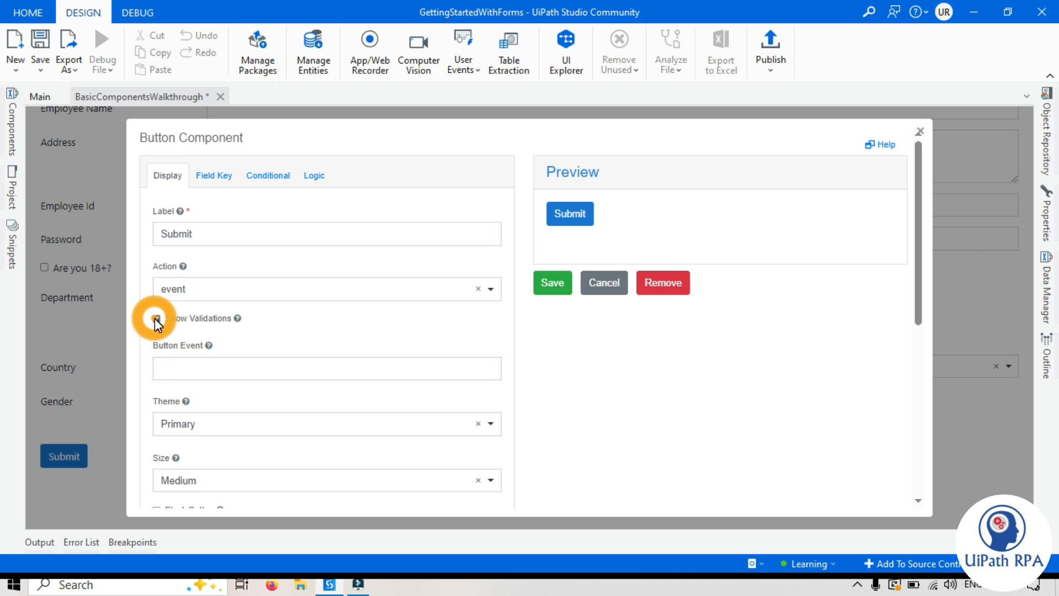
scroll(456, 384, down, 3)
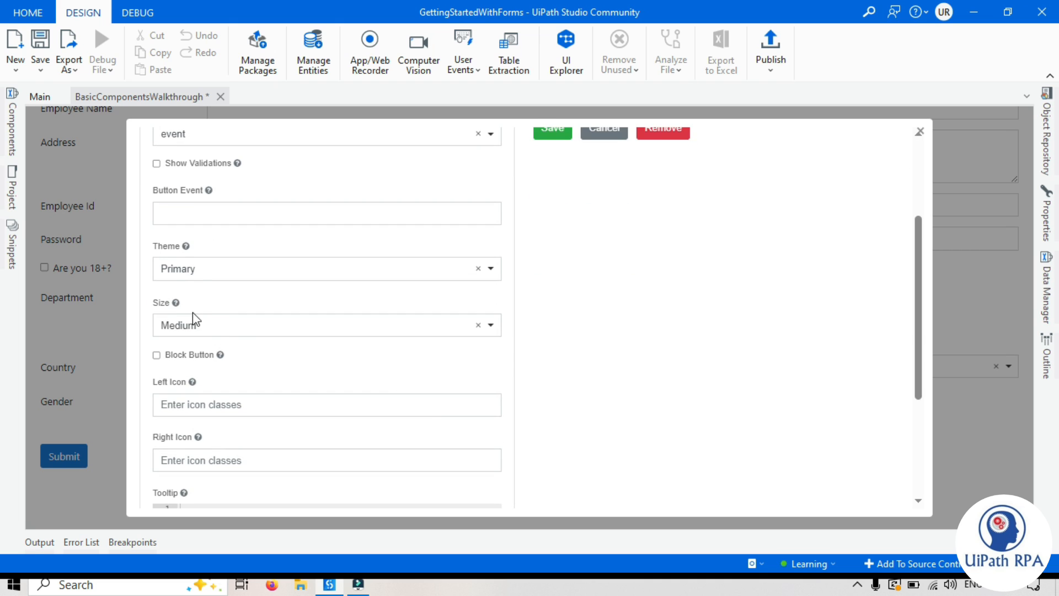
scroll(227, 315, up, 3)
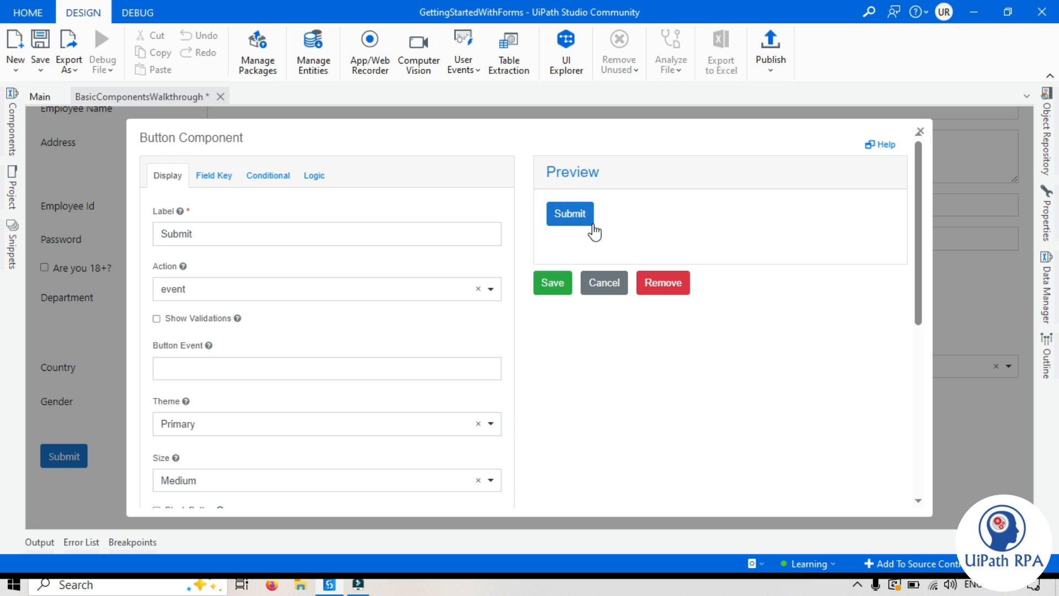
Step: Try the Secondary, Success and Danger colour themes on the Submit button
click(224, 427)
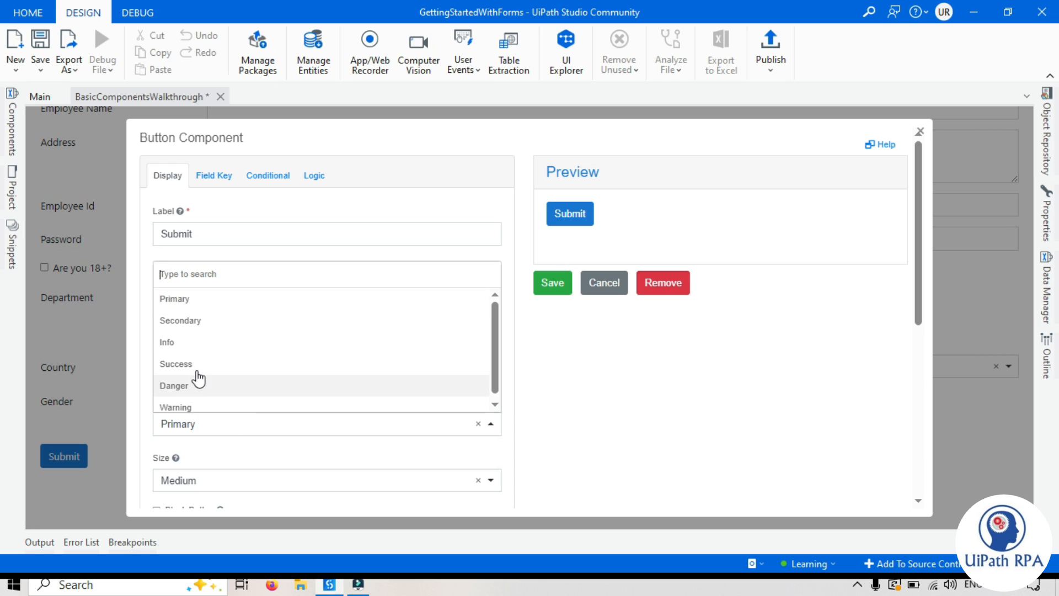
click(203, 321)
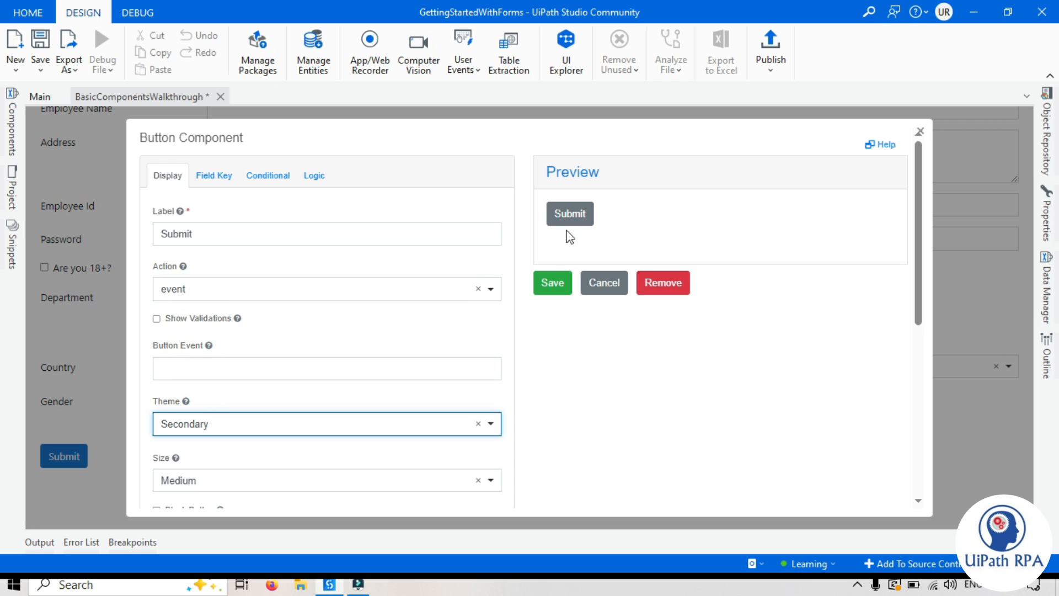
click(309, 423)
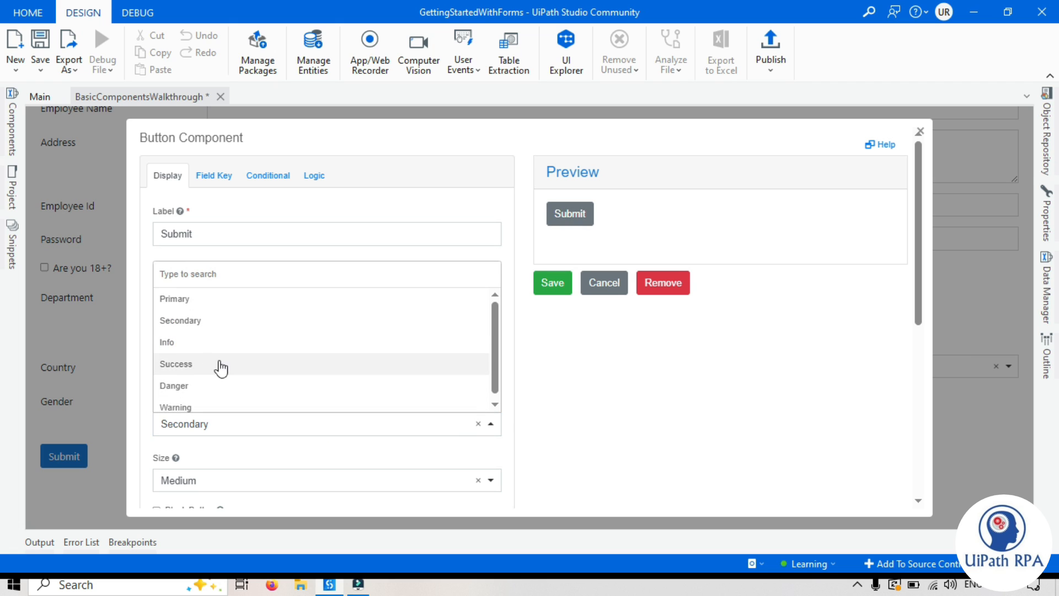
click(201, 342)
click(337, 426)
click(208, 364)
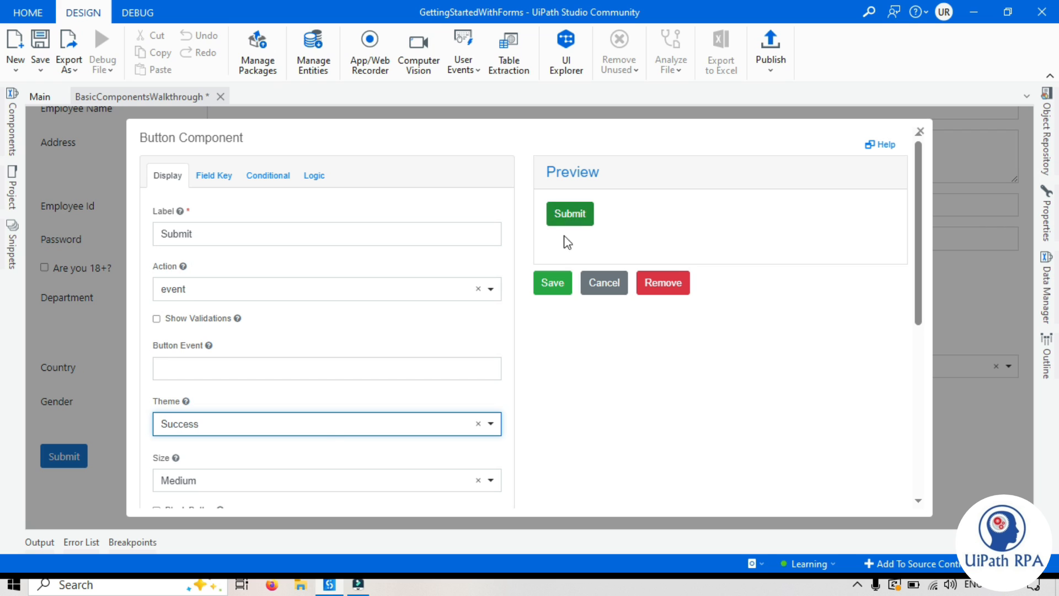
click(326, 429)
click(194, 381)
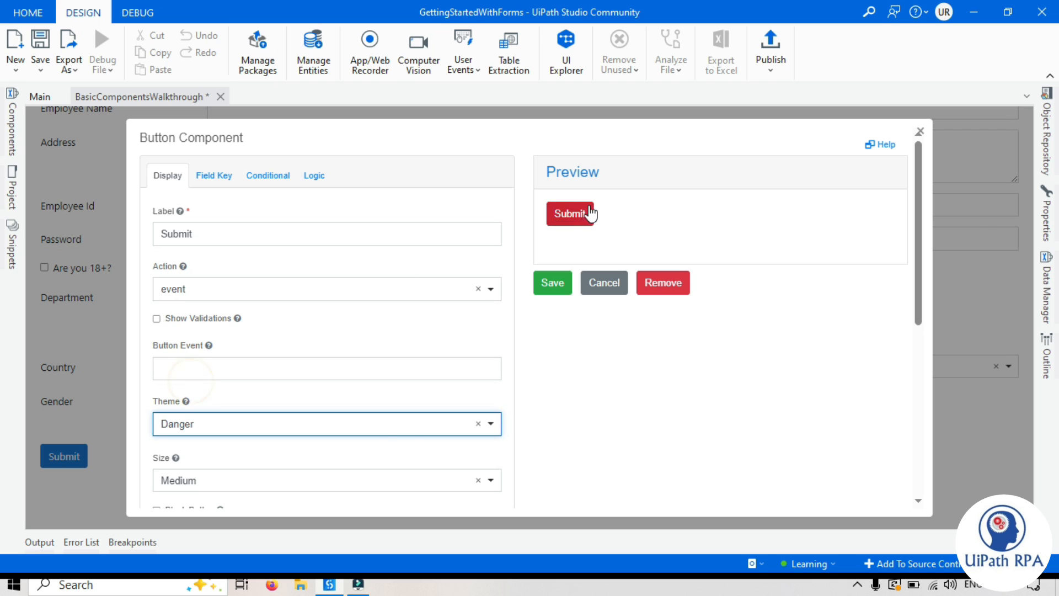
Step: After trying Warning, give the Submit button the green Success theme and check the preview
click(372, 431)
click(177, 408)
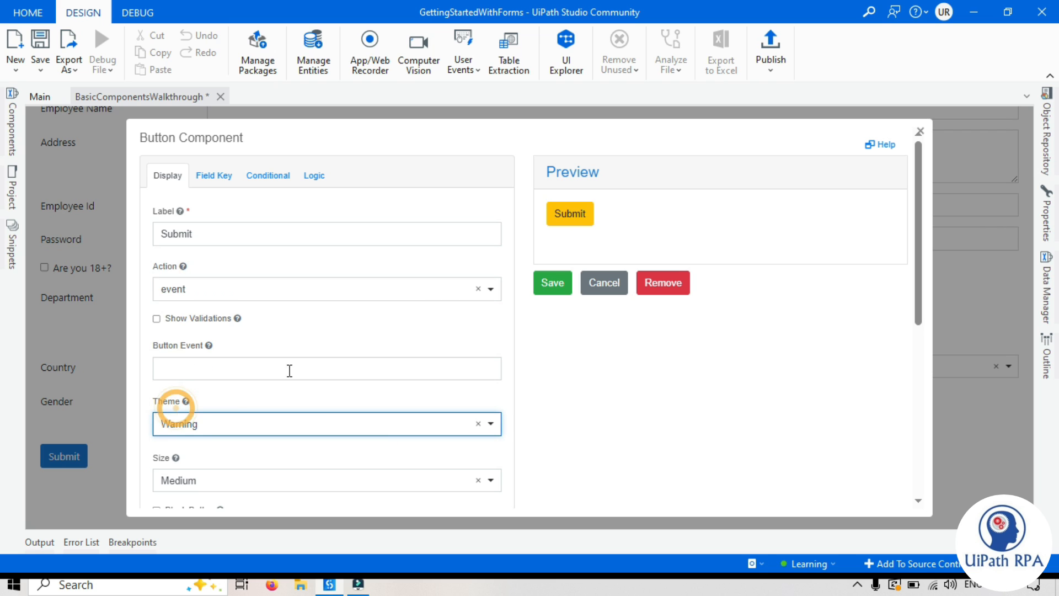
click(293, 422)
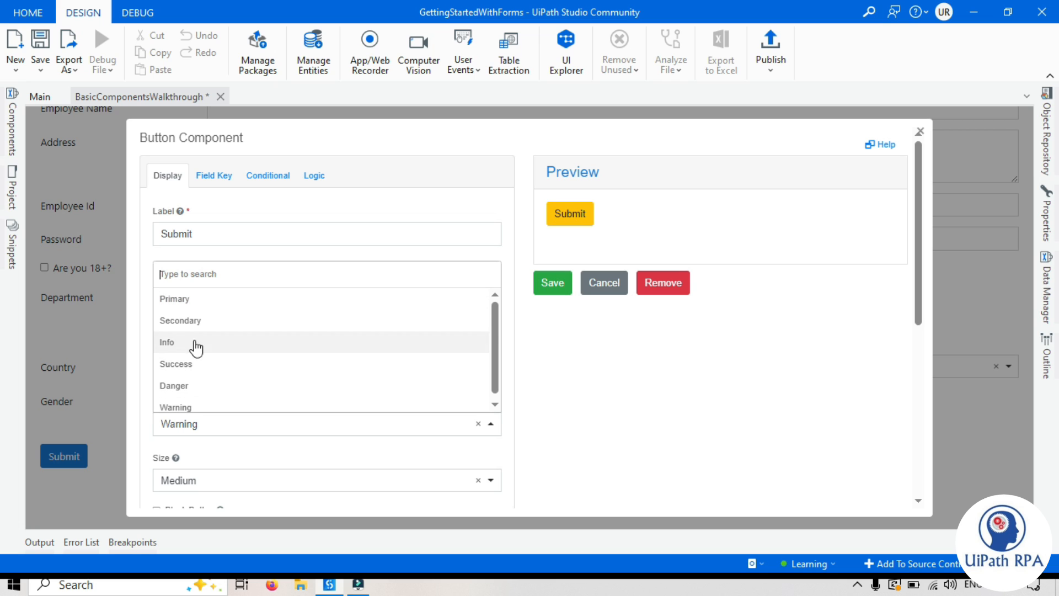
click(194, 364)
click(634, 374)
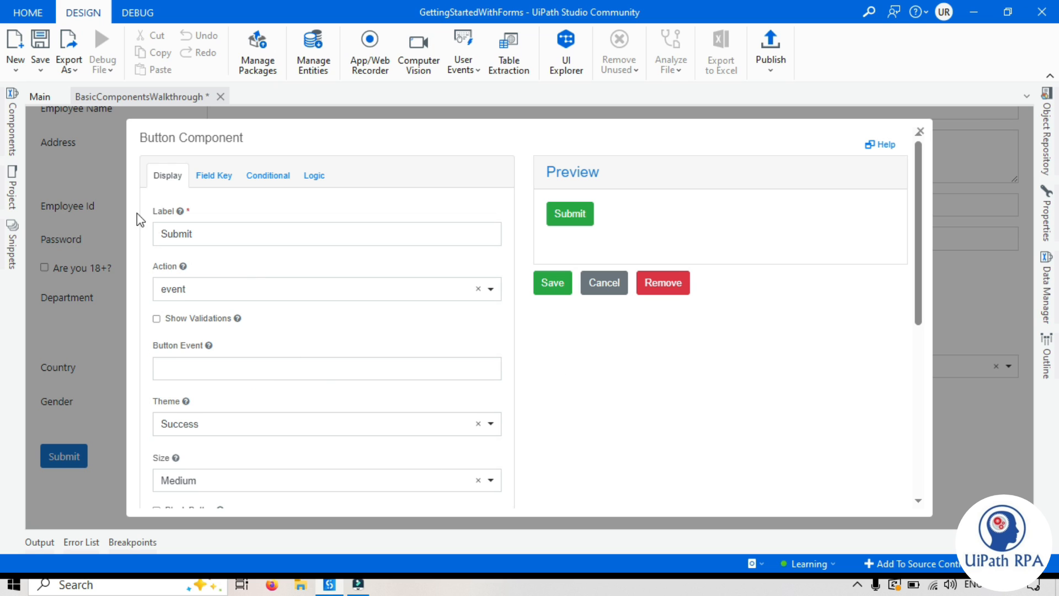
double_click(204, 234)
click(741, 361)
scroll(281, 398, down, 5)
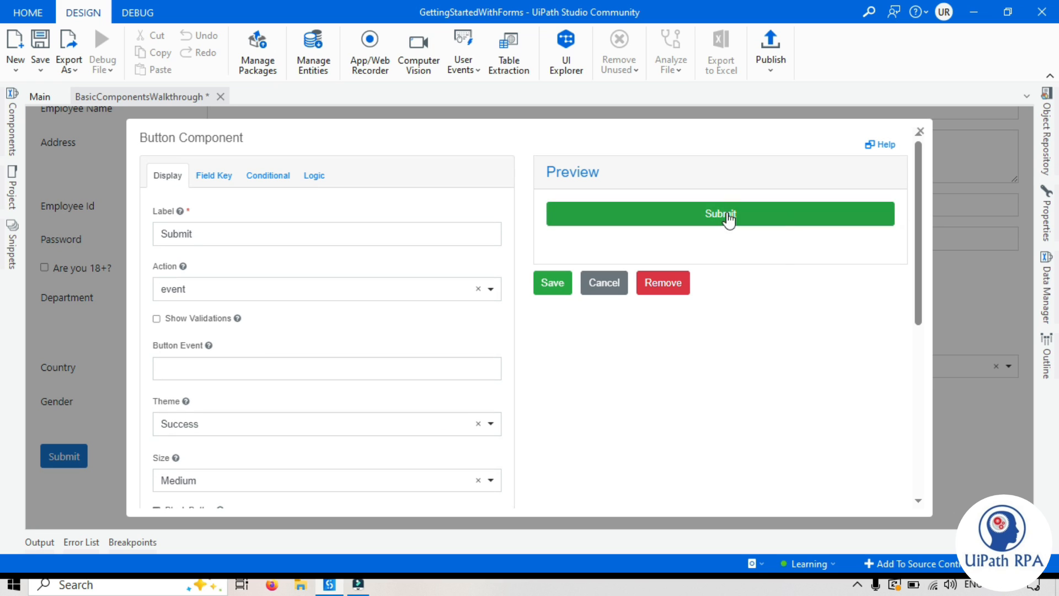
scroll(210, 412, down, 6)
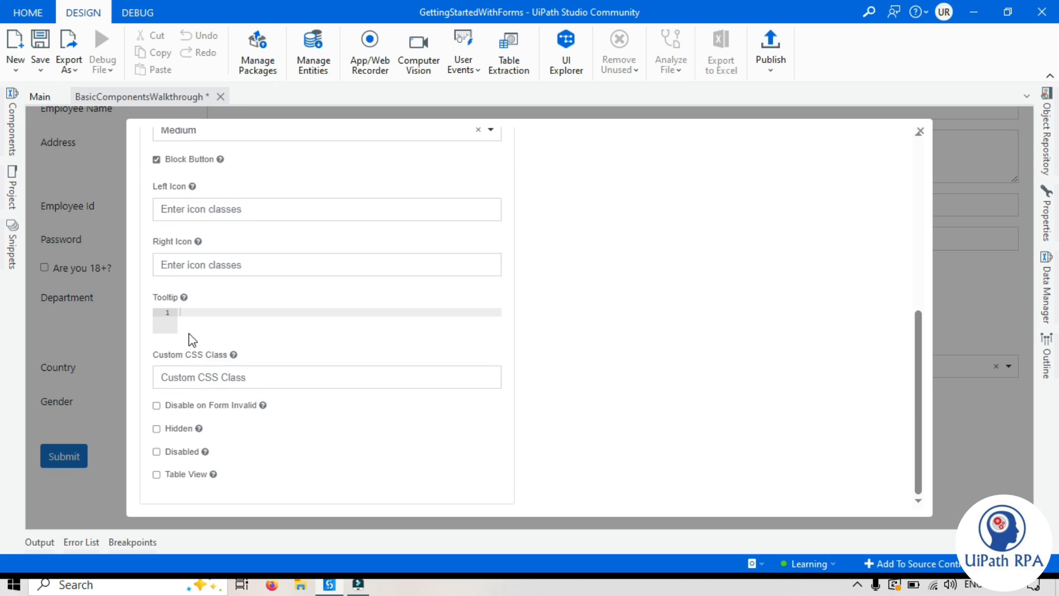
scroll(638, 342, up, 6)
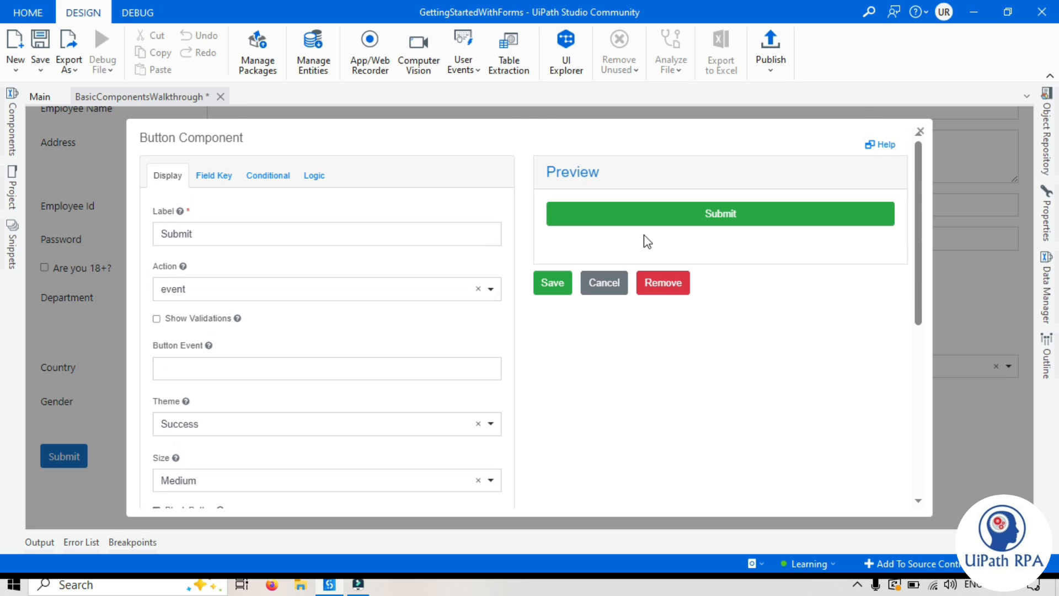
scroll(243, 442, down, 5)
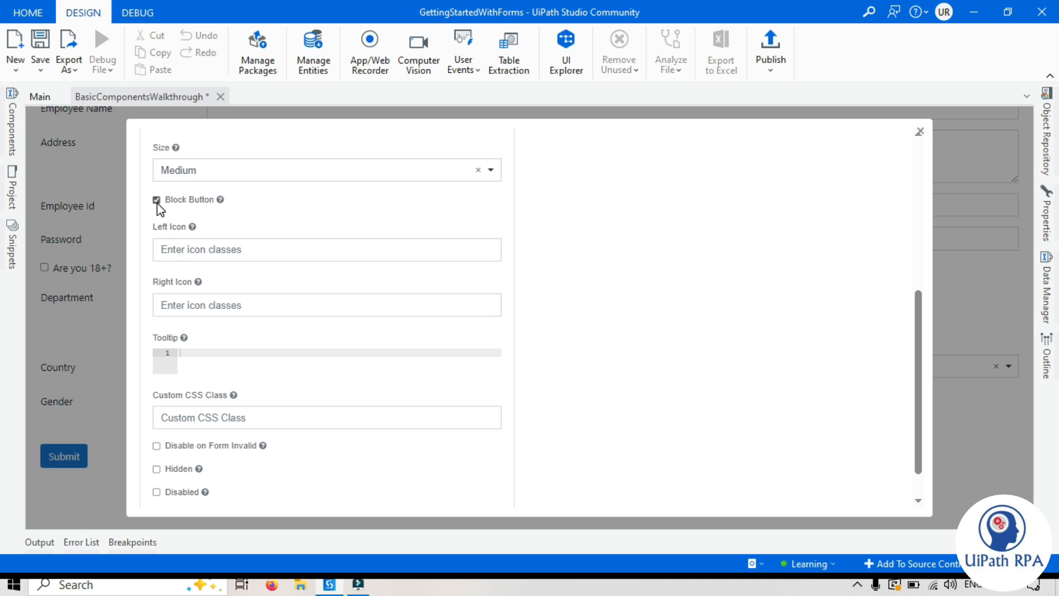
click(157, 201)
scroll(452, 315, up, 6)
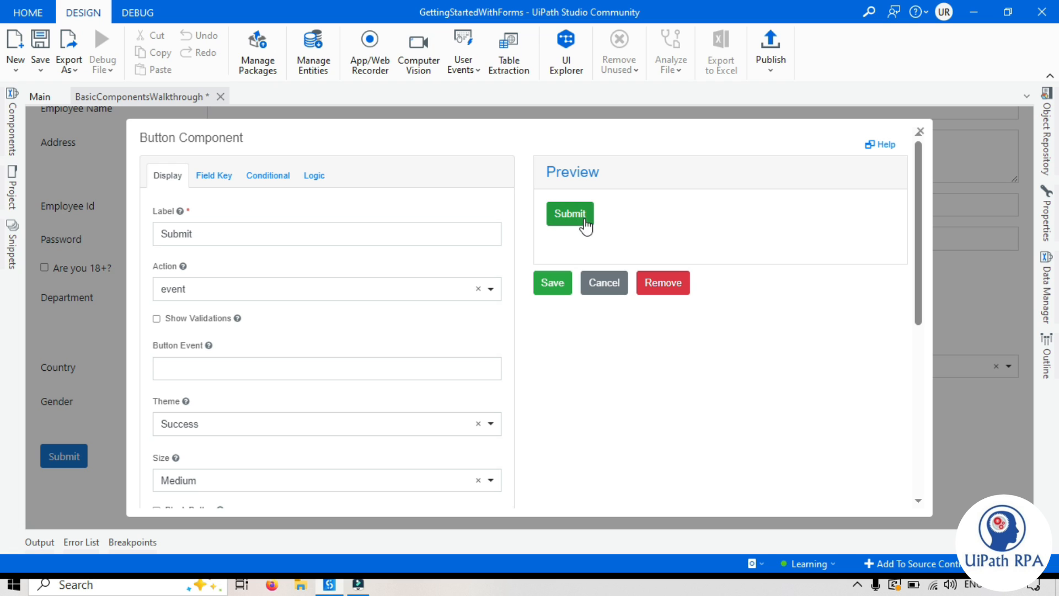
scroll(323, 334, down, 5)
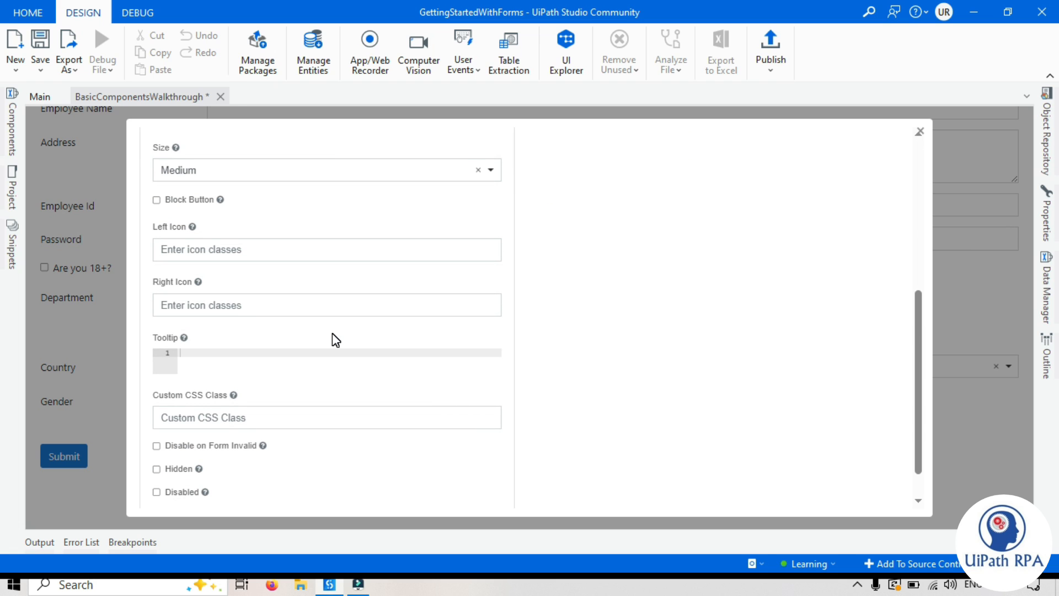
Step: Enter 'fa fa-plus' as the Submit button's left icon and preview it
click(216, 247)
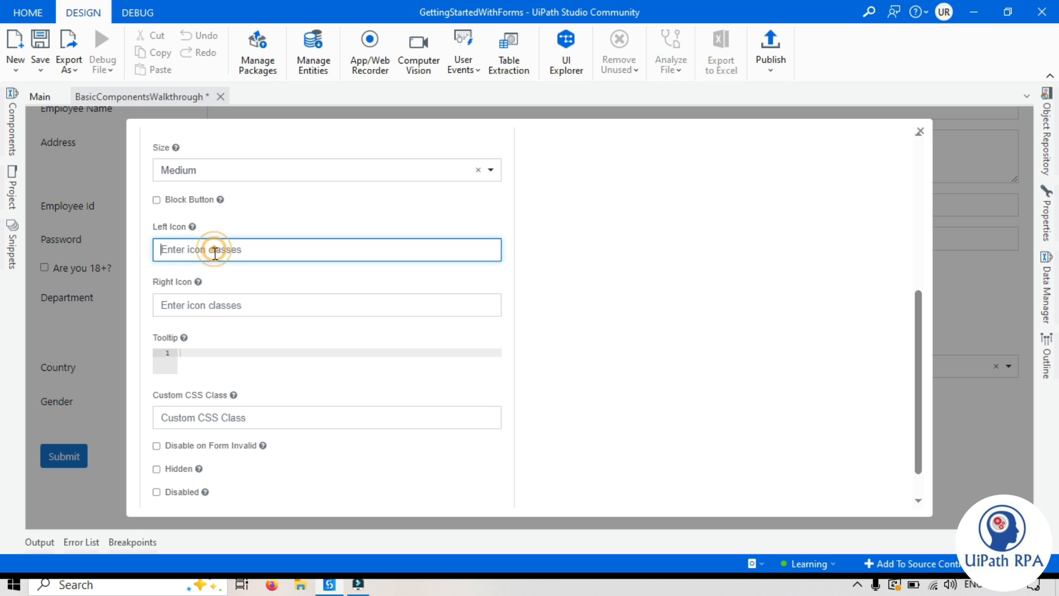
click(556, 281)
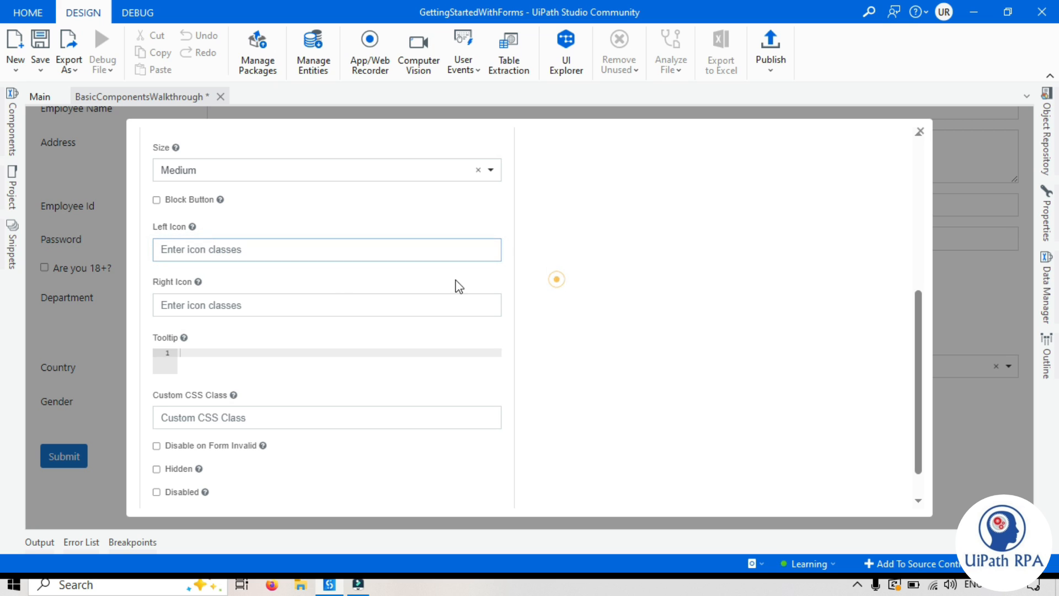
mouse_move(191, 231)
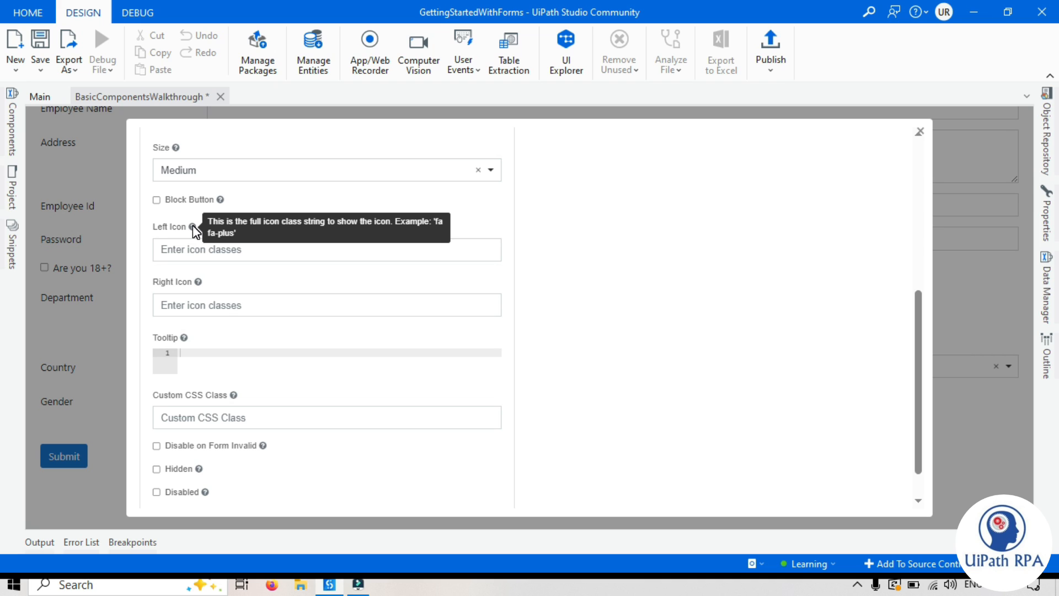
click(191, 246)
text(fa fa-plus)
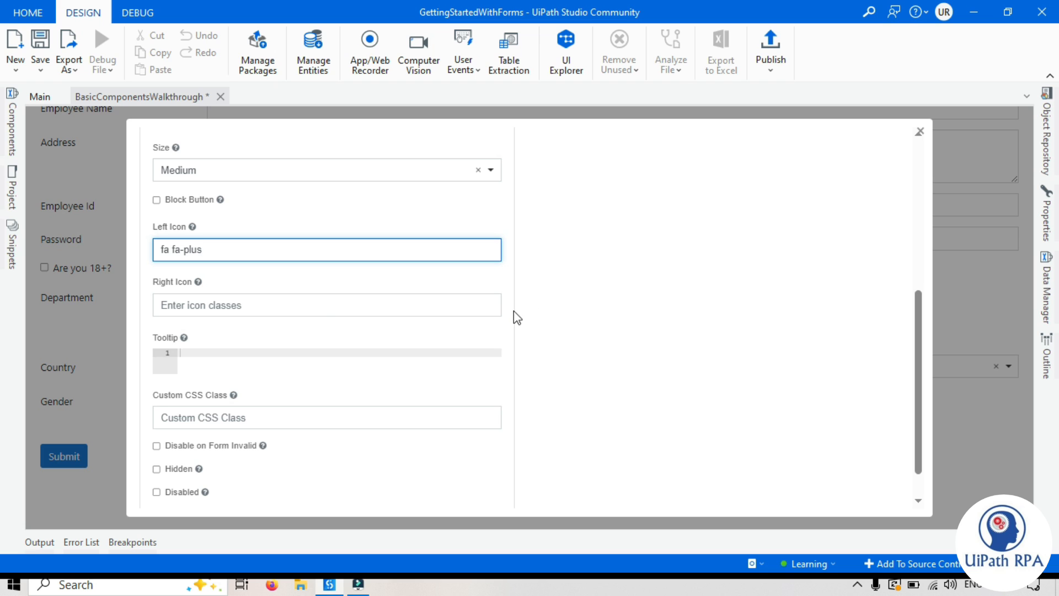
click(537, 307)
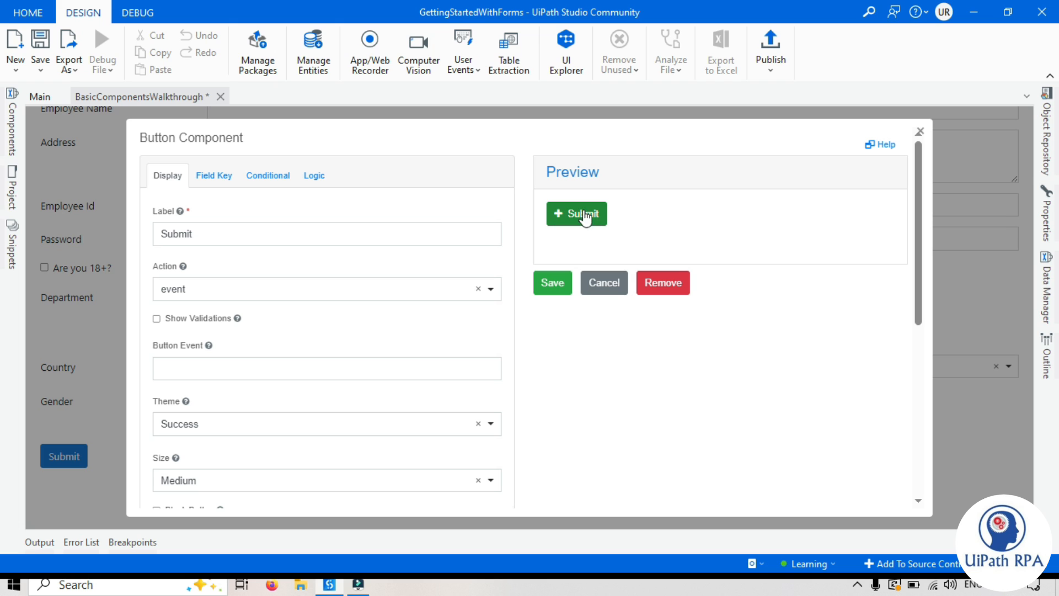
Step: Move the plus icon to the right icon field, then change it to 'fa fa-minus'
scroll(574, 247, down, 5)
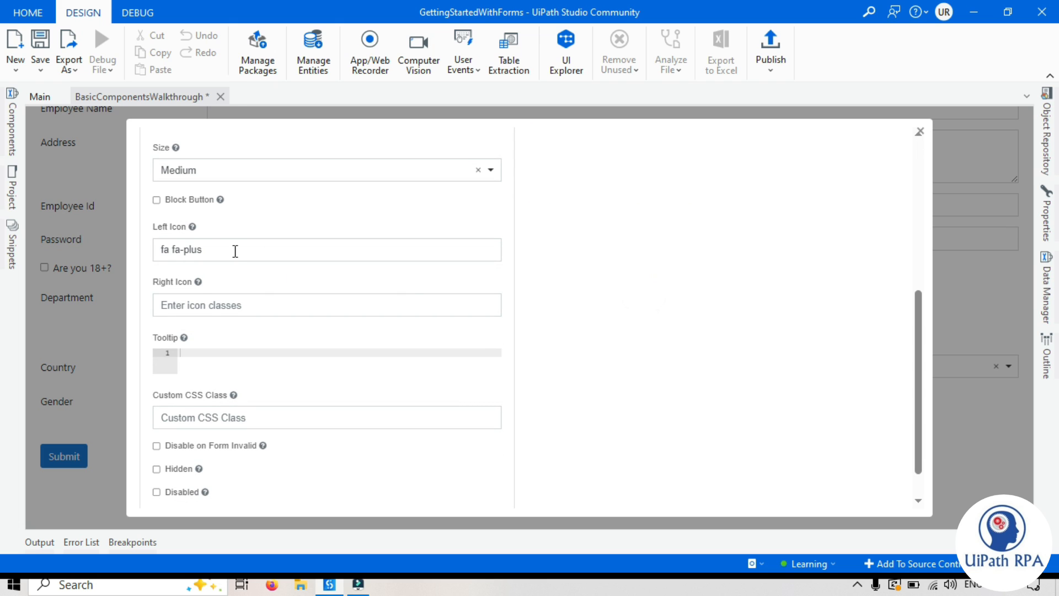
triple_click(207, 250)
key(ctrl+c)
key(BackSpace)
click(207, 305)
key(ctrl+v)
scroll(647, 307, up, 5)
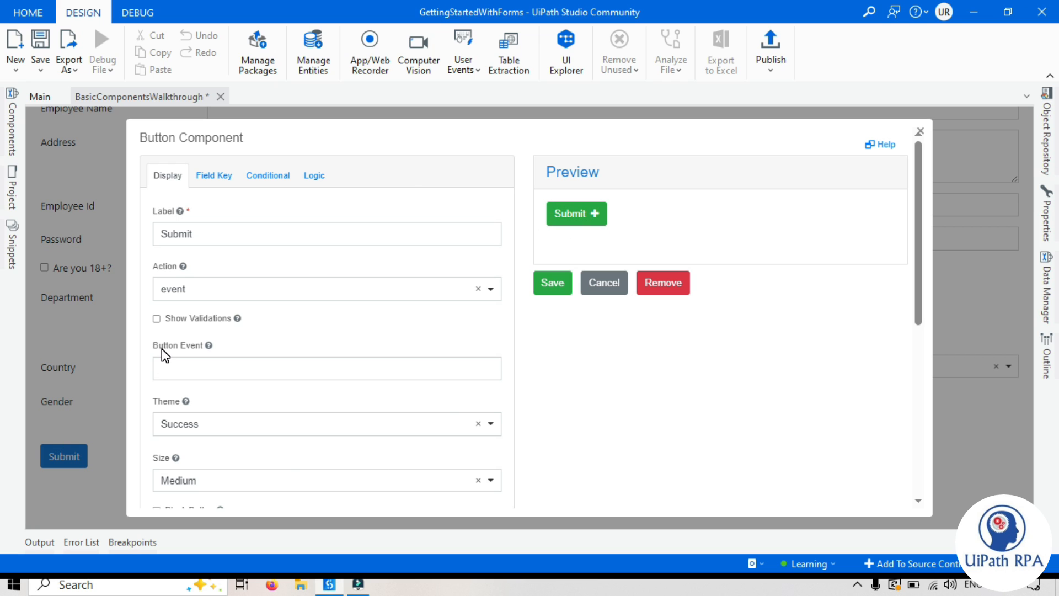
scroll(161, 349, down, 3)
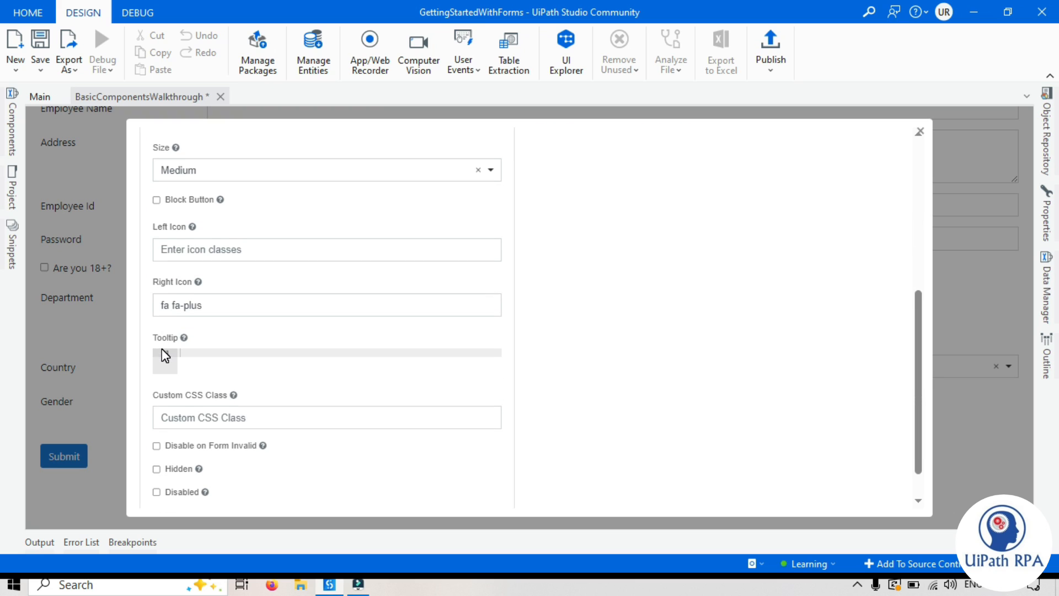
drag(204, 310, 186, 310)
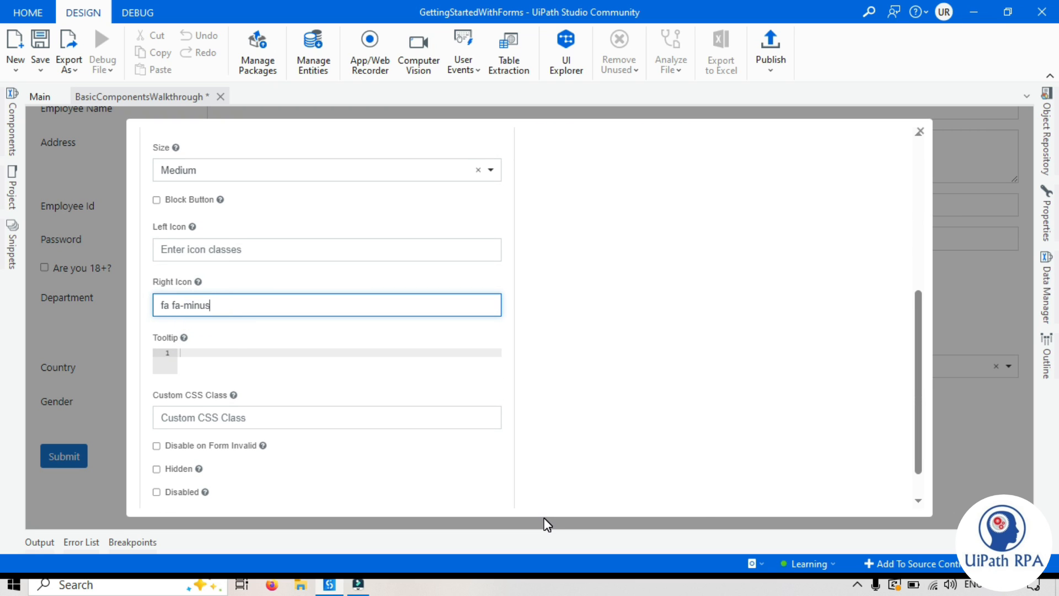
text(minus)
click(639, 356)
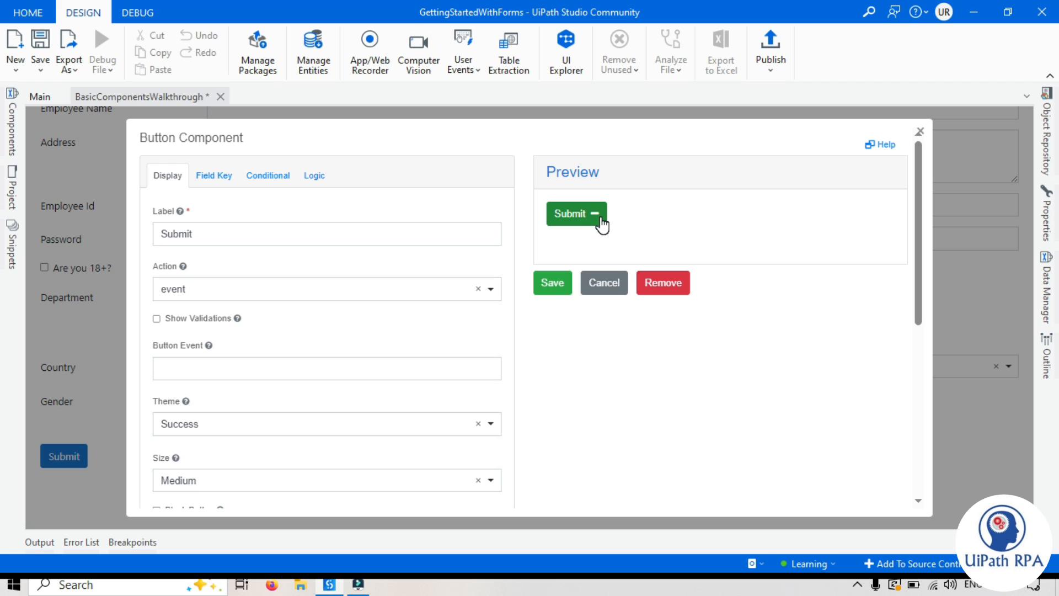
Step: Remove the right minus icon and restore 'fa fa-plus' as the left icon
scroll(211, 311, down, 6)
click(212, 310)
drag(226, 262, 203, 262)
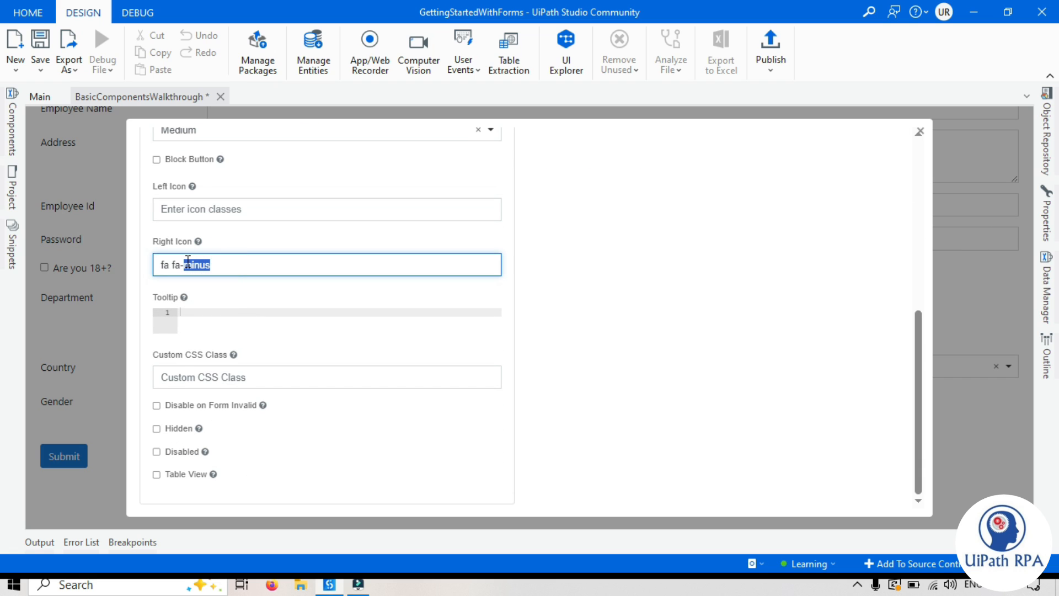
key(BackSpace)
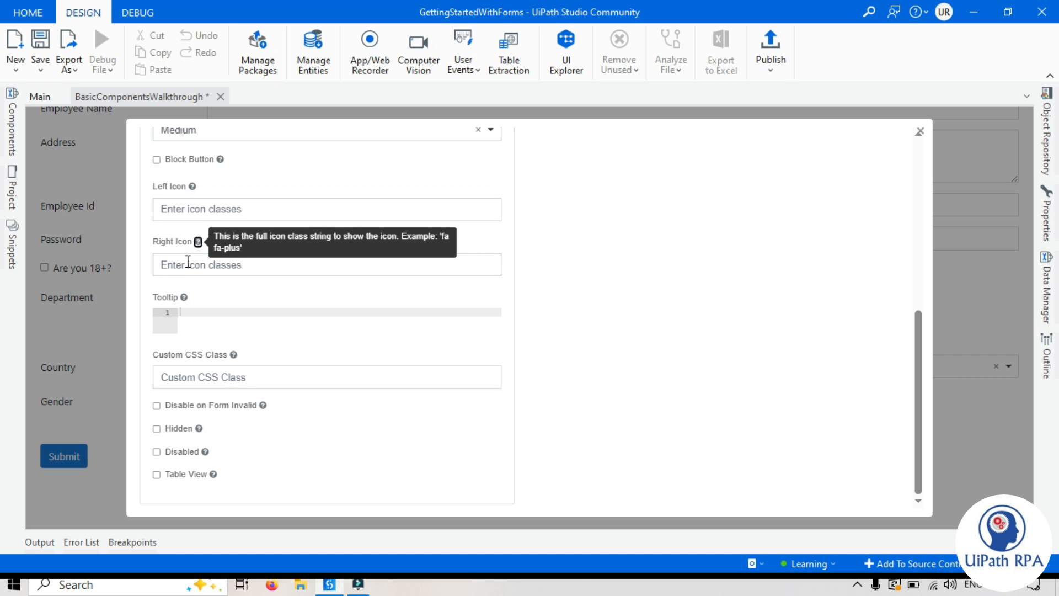
click(208, 208)
key(ctrl+v)
click(648, 274)
scroll(648, 301, up, 6)
click(649, 390)
scroll(557, 386, down, 3)
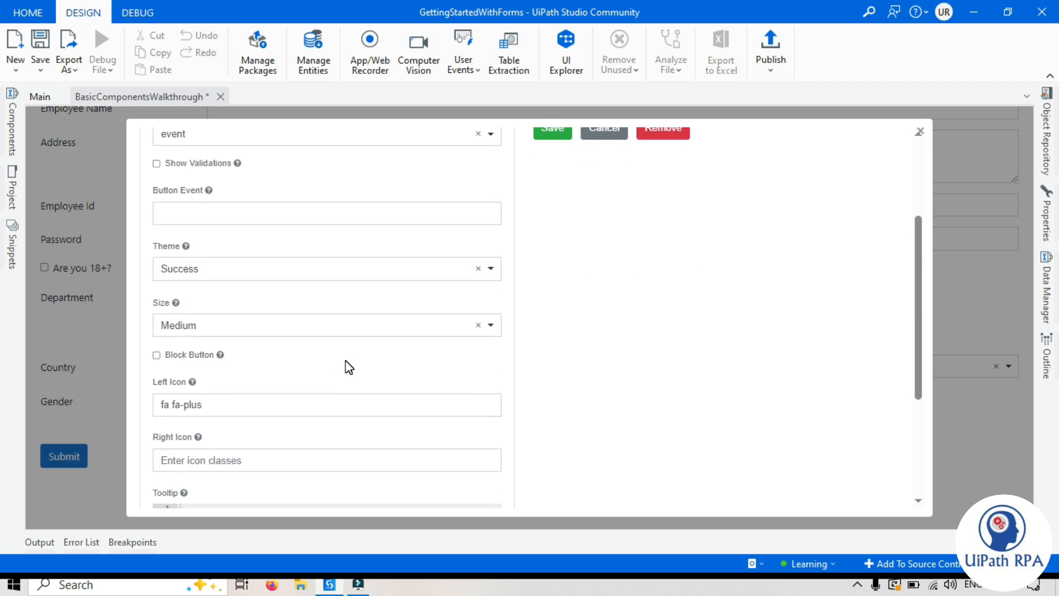
scroll(654, 391, up, 3)
click(640, 375)
Step: Save the Submit button and drag a new button onto the form
click(551, 288)
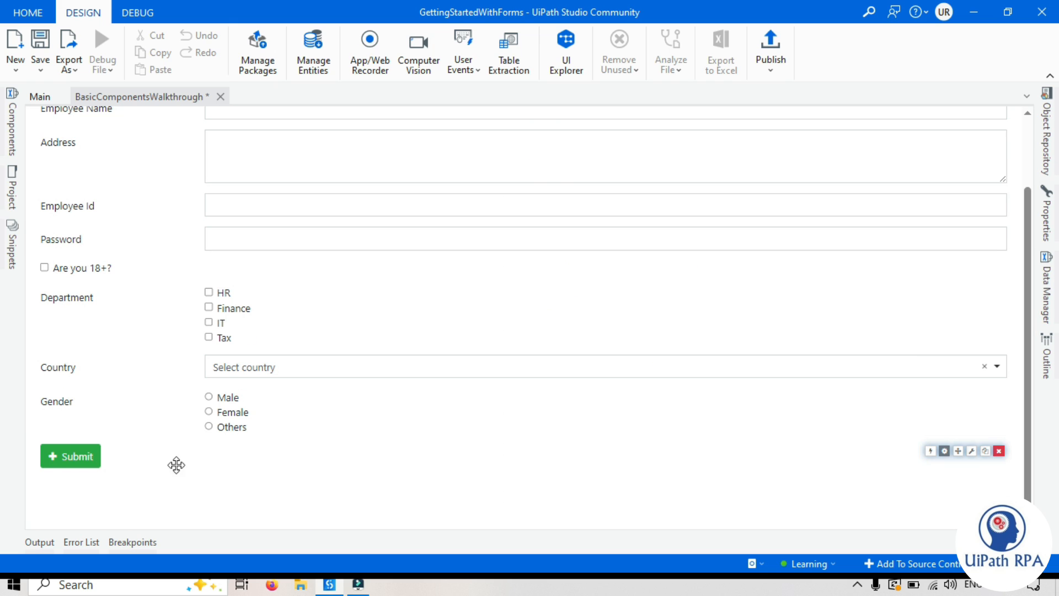
click(13, 141)
drag(91, 326, 400, 432)
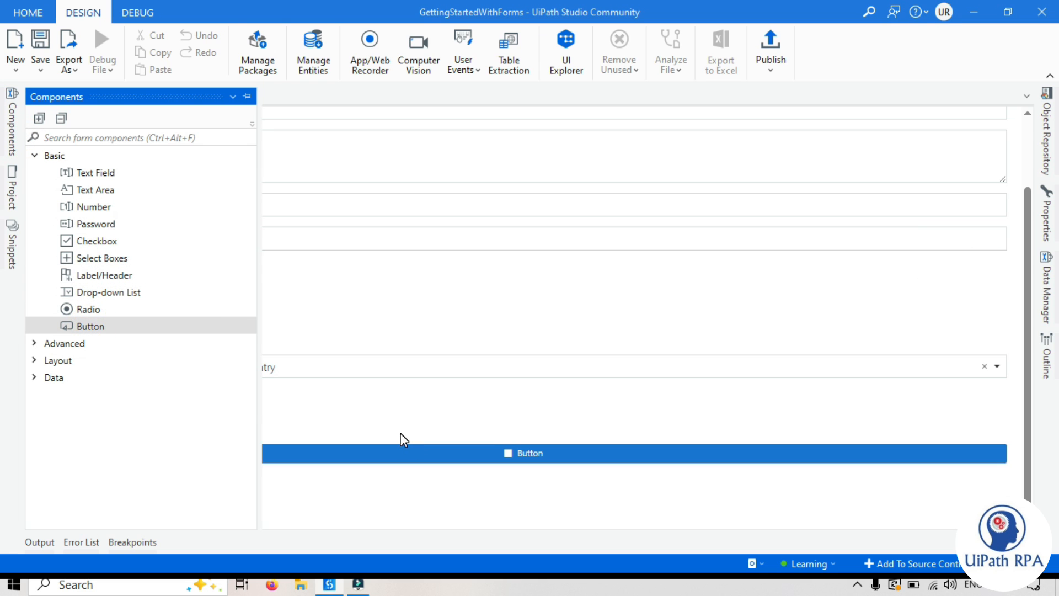
click(247, 96)
click(240, 97)
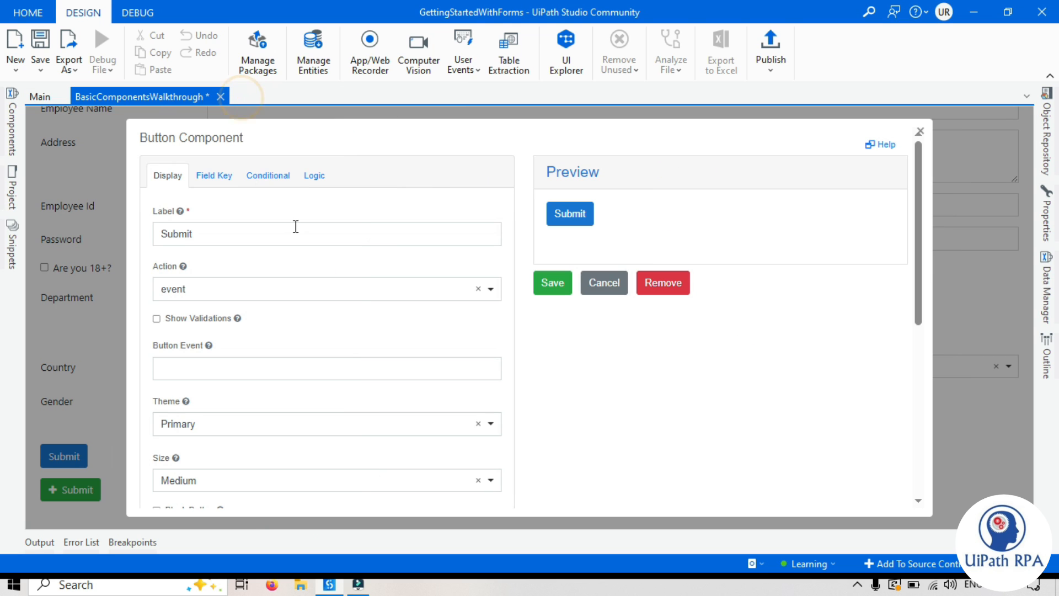
Step: Label the new button 'Reset' and give it the Reset form action
double_click(220, 224)
text(Reset)
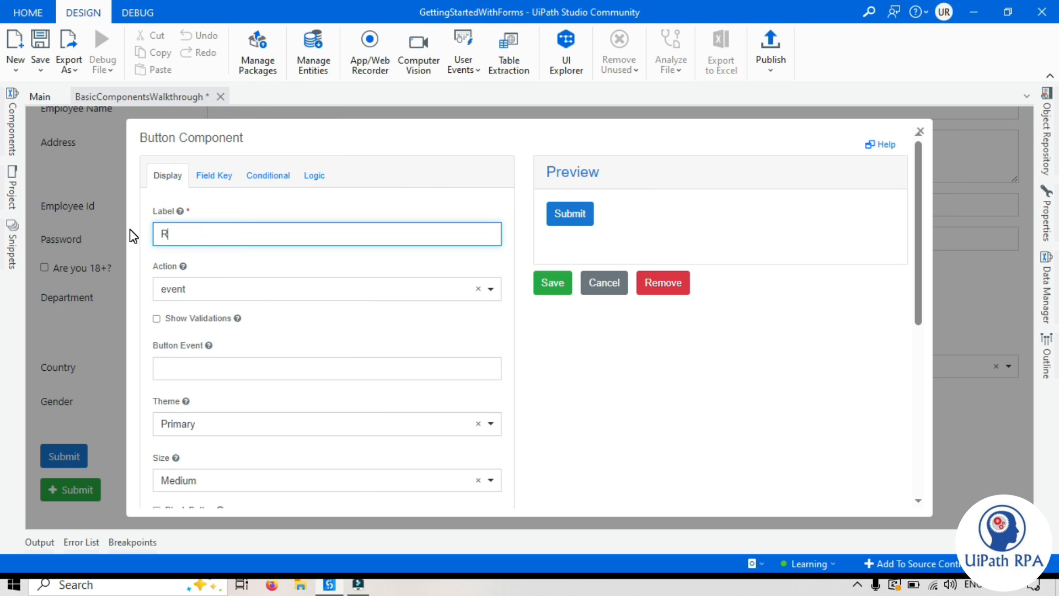
click(659, 379)
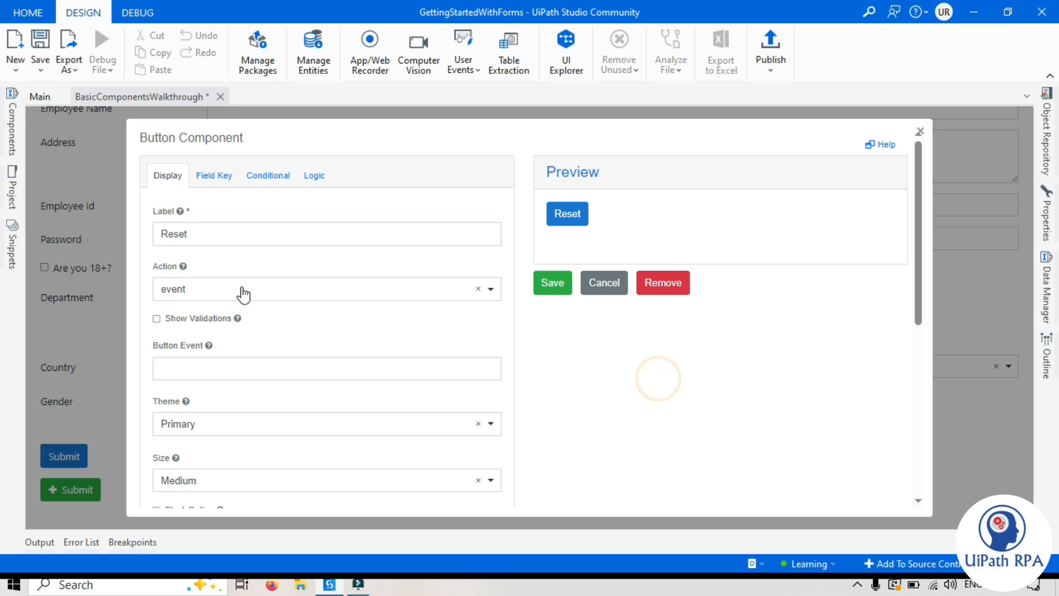
click(175, 292)
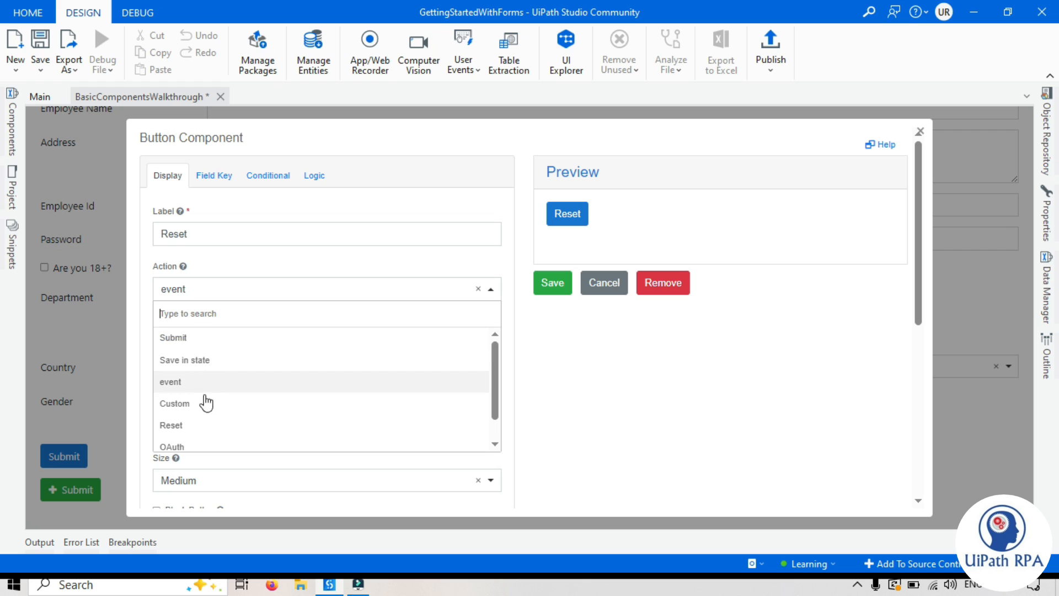
click(191, 429)
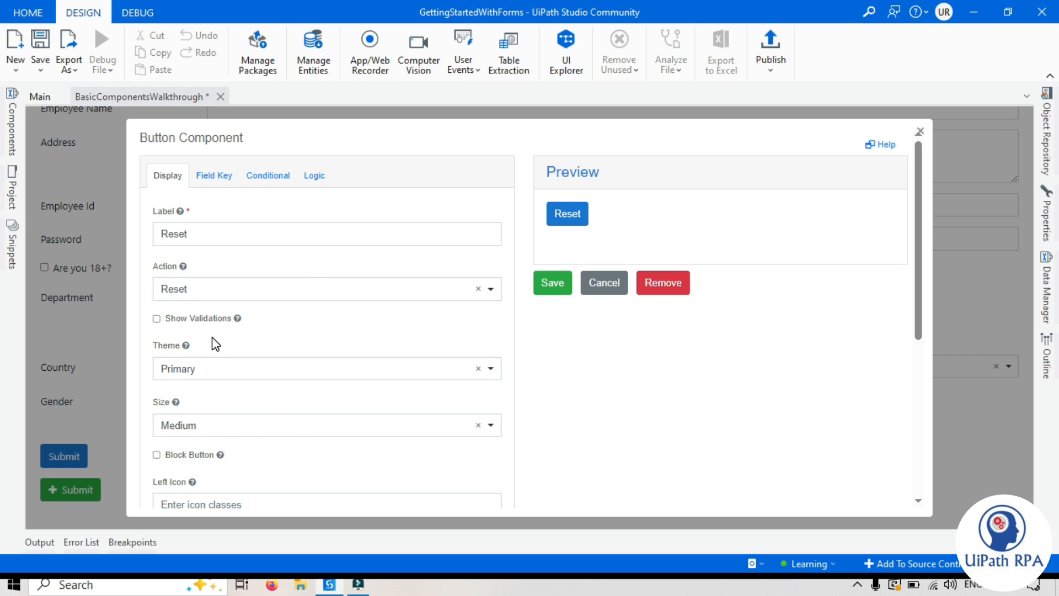
click(659, 392)
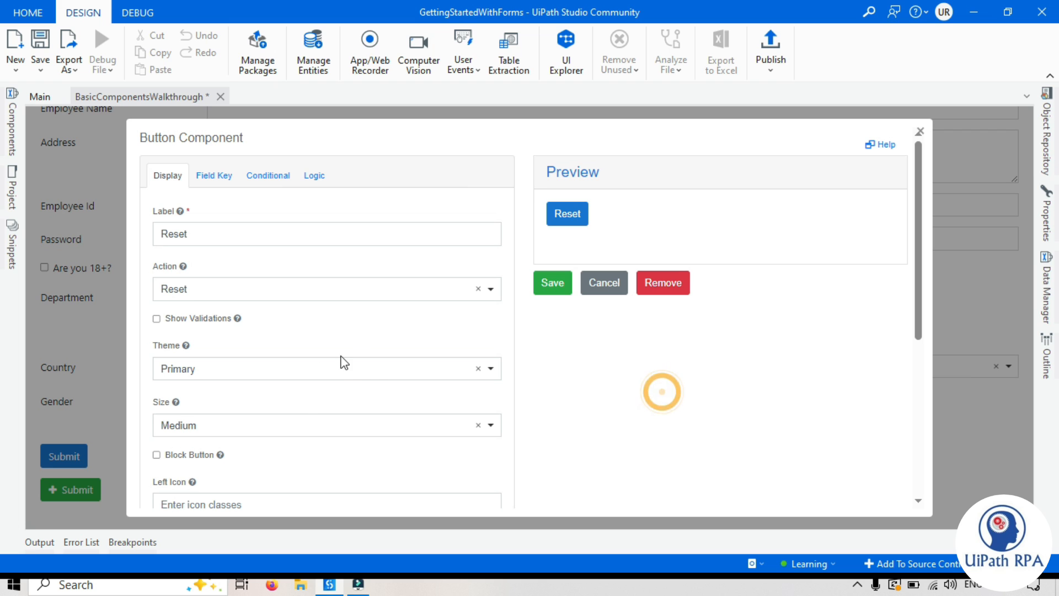
Step: Try the Warning theme on the Reset button, then switch it to Danger
scroll(221, 325, down, 4)
scroll(204, 215, up, 4)
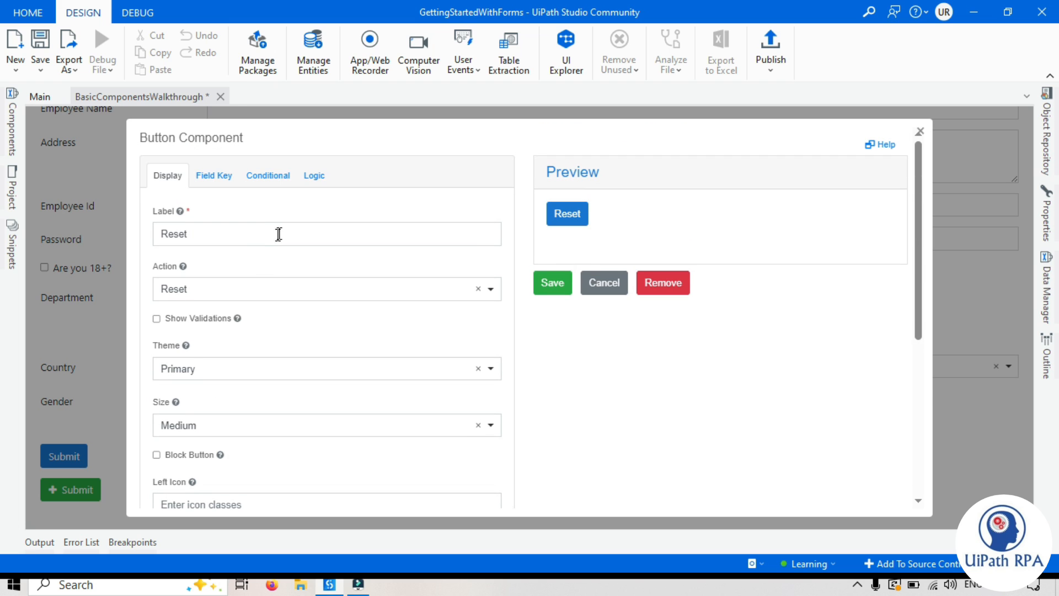
click(183, 378)
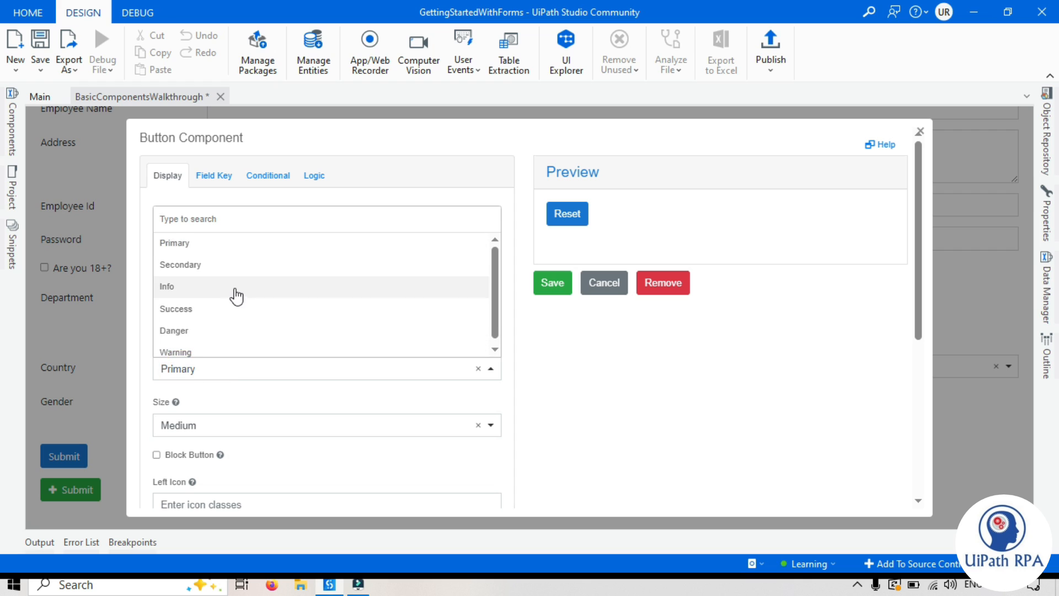
click(187, 348)
click(631, 366)
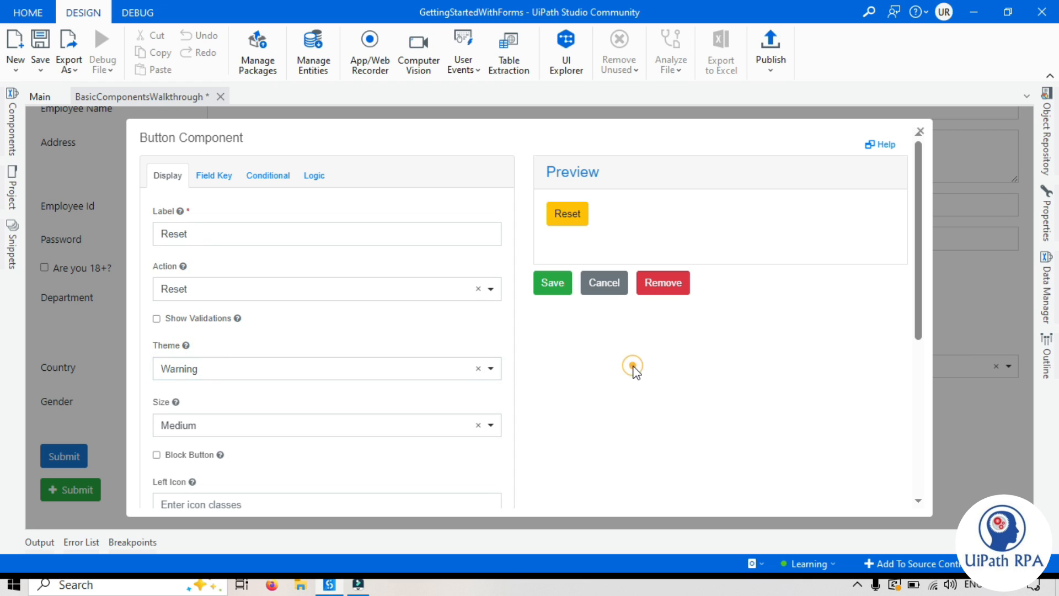
click(218, 368)
click(208, 325)
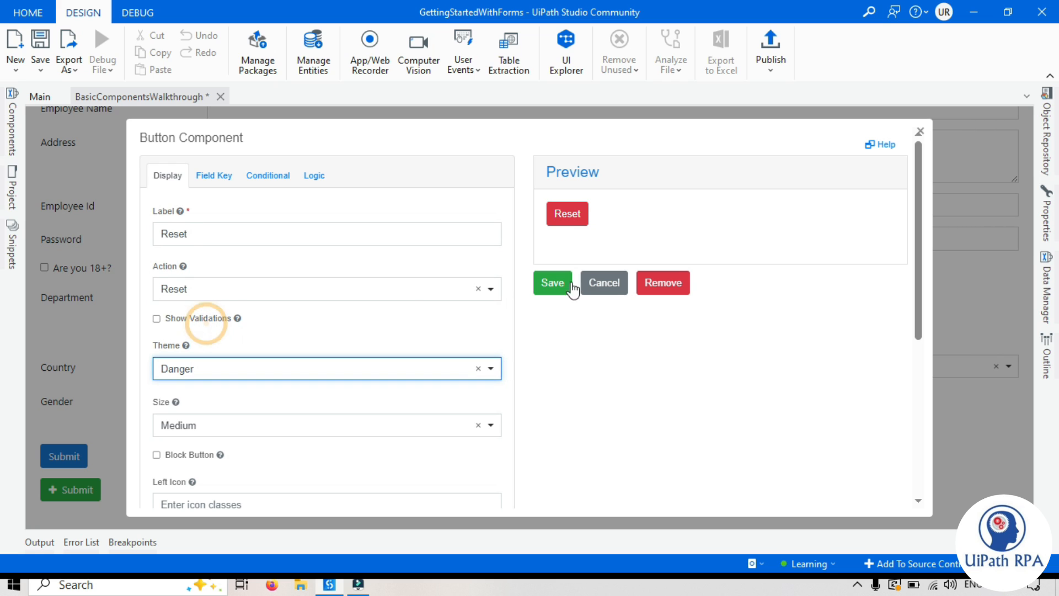
click(631, 392)
click(218, 367)
click(657, 395)
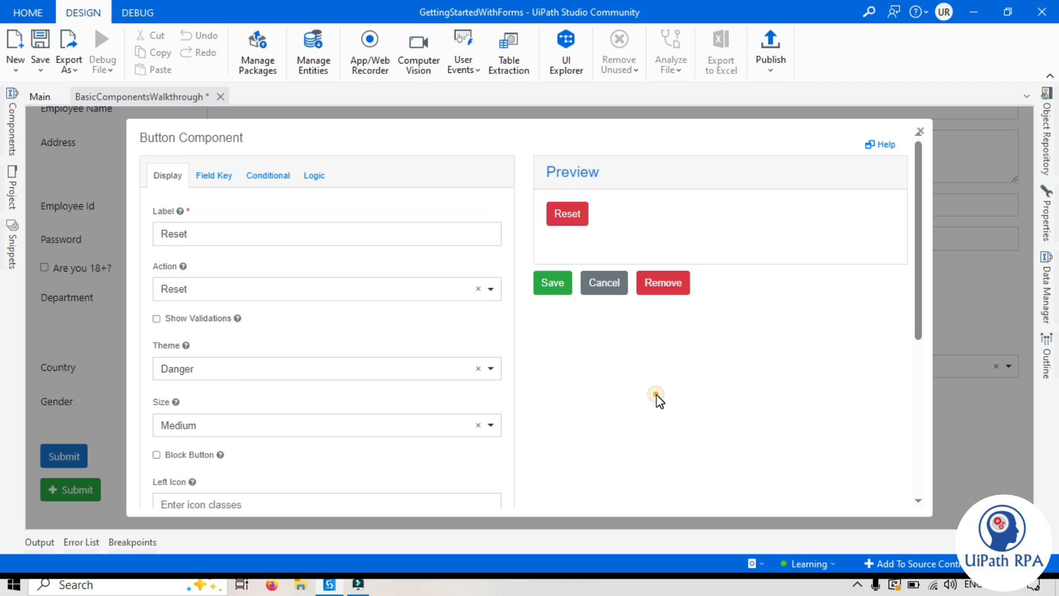
Step: Try size Large, set the Reset button back to Medium, and save it
scroll(634, 390, down, 3)
click(212, 276)
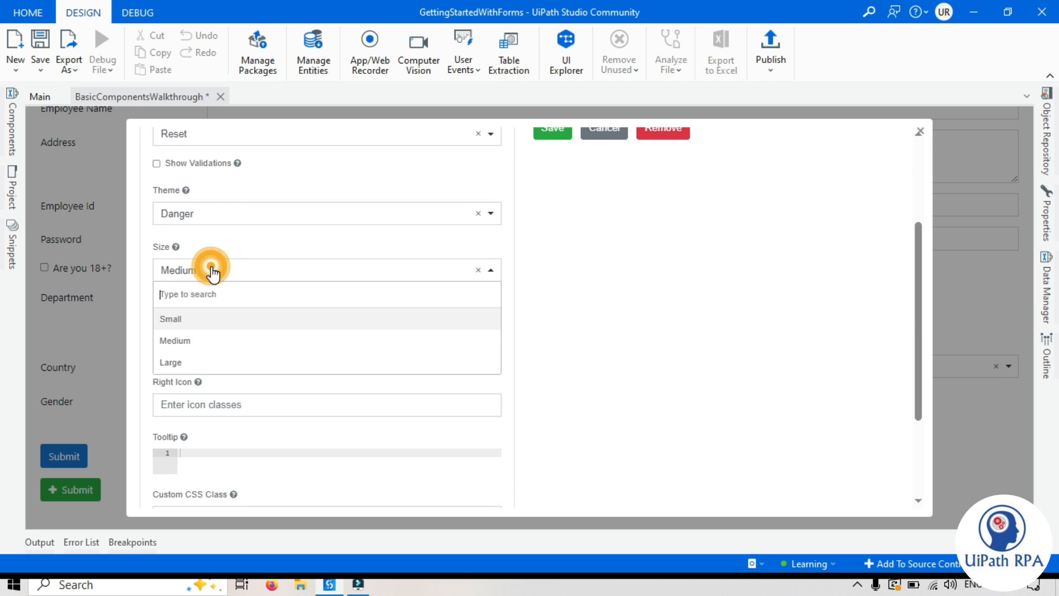
scroll(513, 366, up, 3)
scroll(513, 366, down, 3)
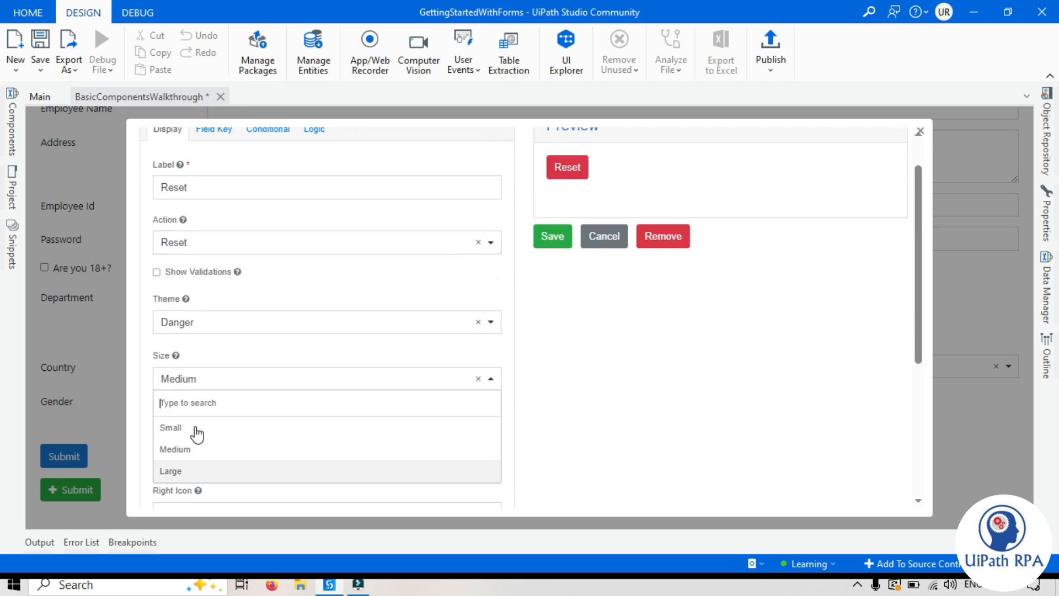
click(197, 364)
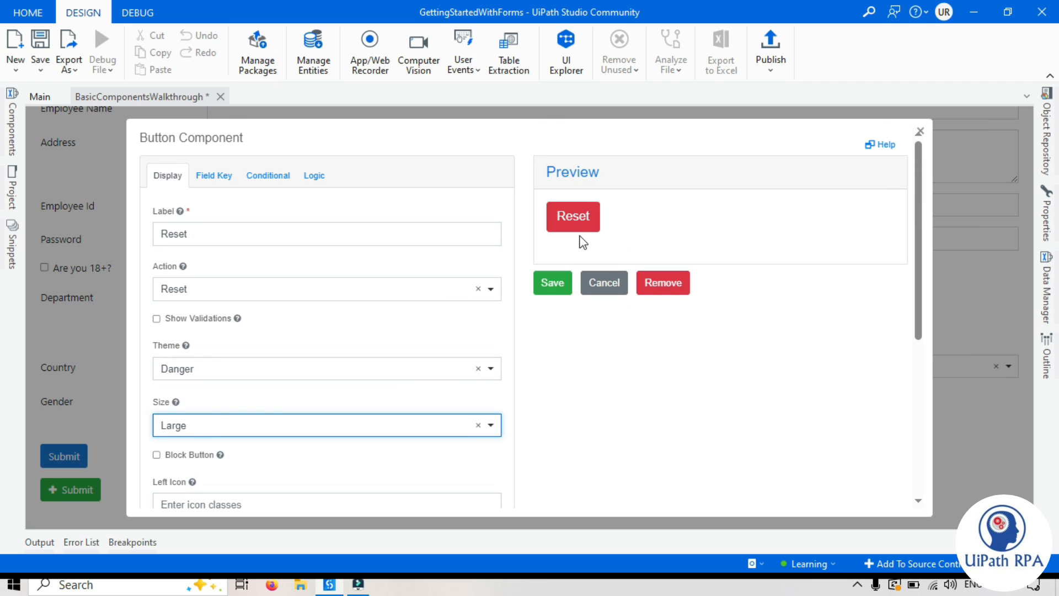
click(209, 425)
click(204, 378)
click(630, 428)
scroll(406, 390, down, 3)
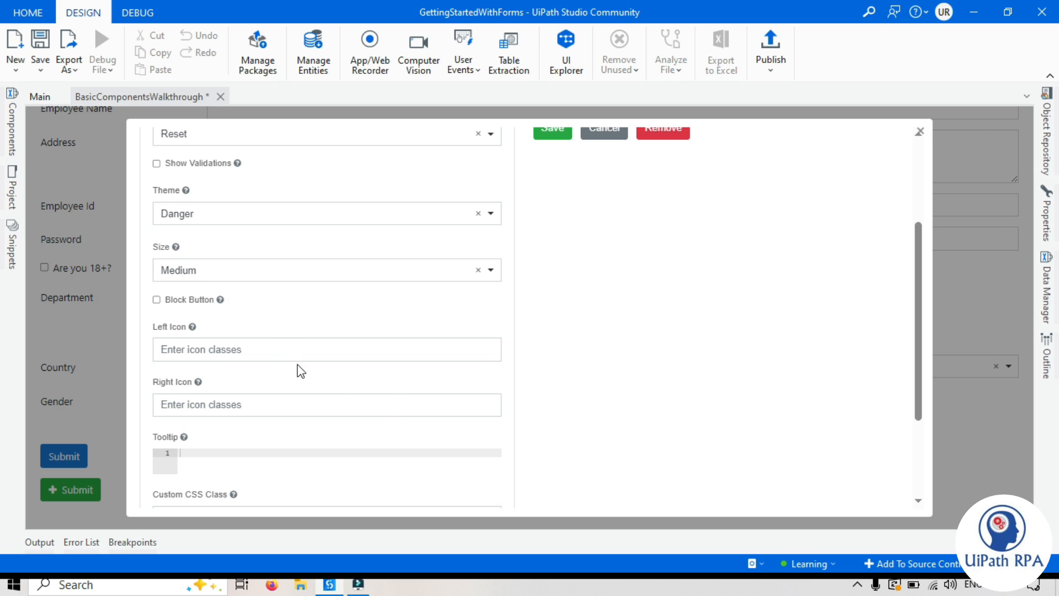
scroll(300, 370, down, 3)
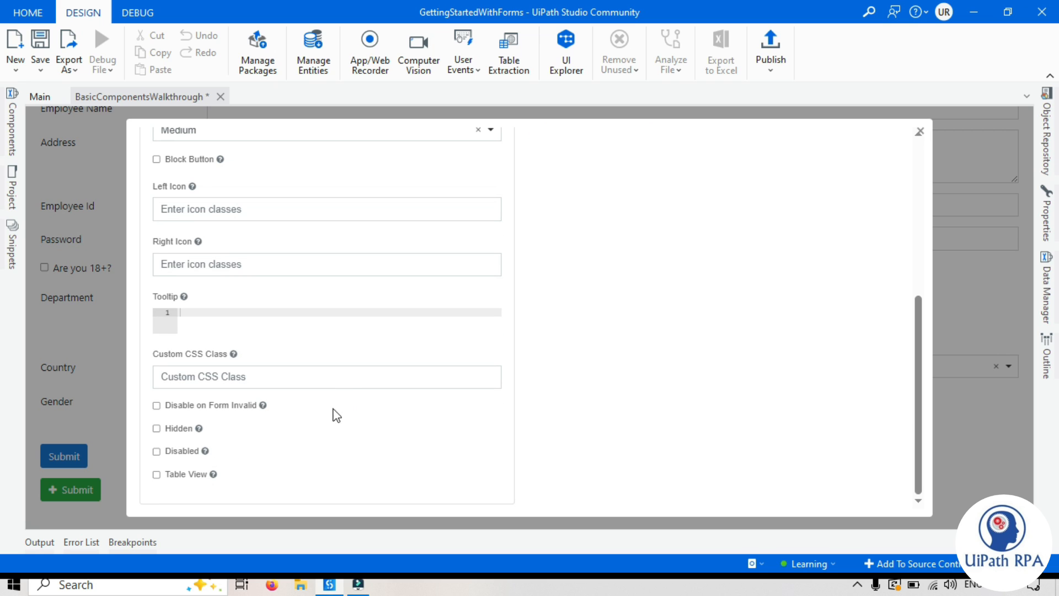
scroll(308, 418, up, 6)
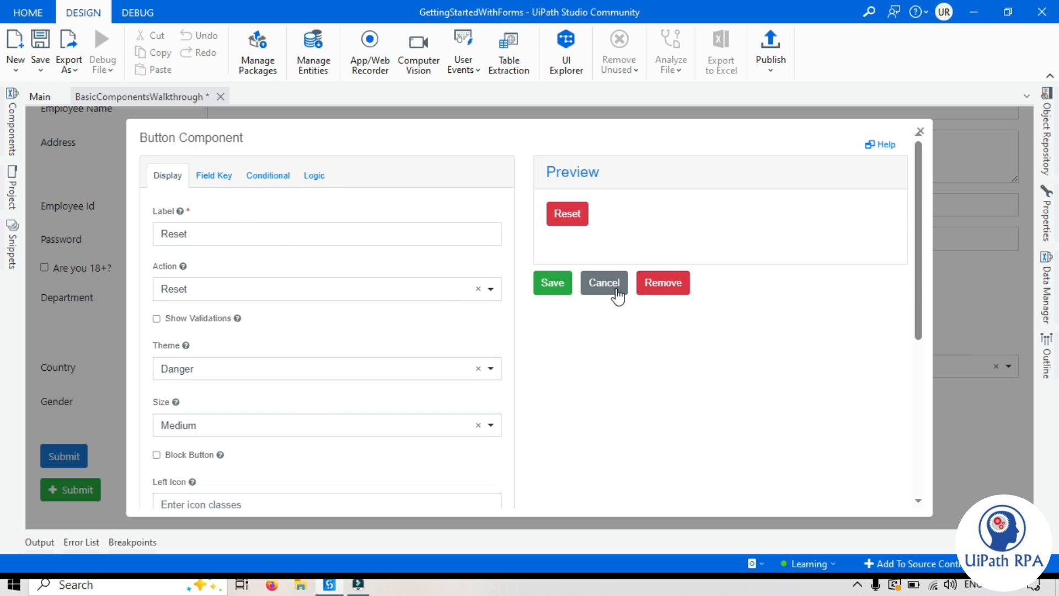
click(546, 286)
Step: Move the Reset button below Submit and open the Employee Name field's settings
drag(60, 455, 118, 511)
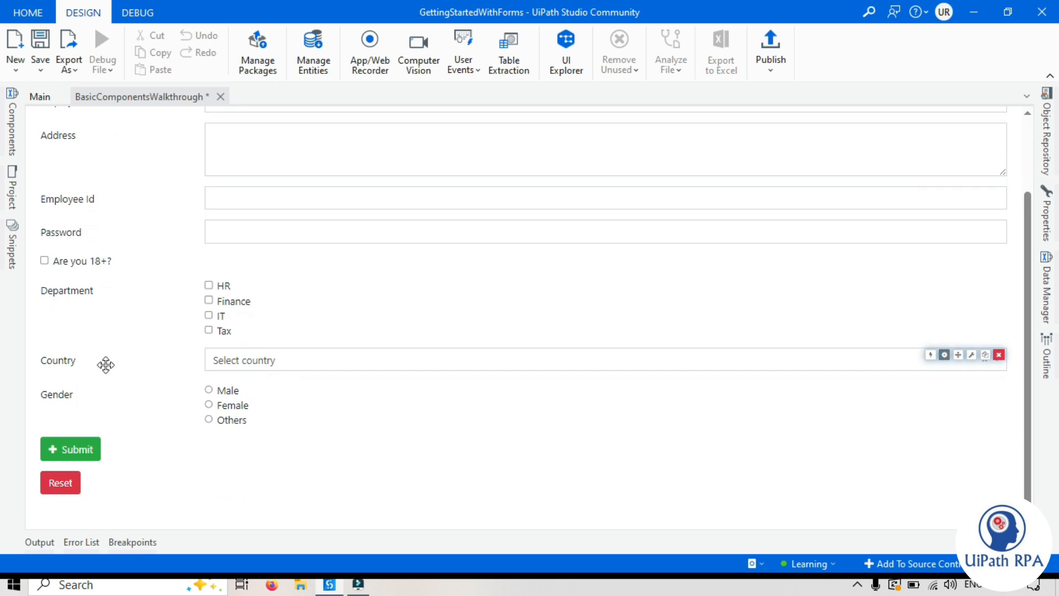
click(13, 138)
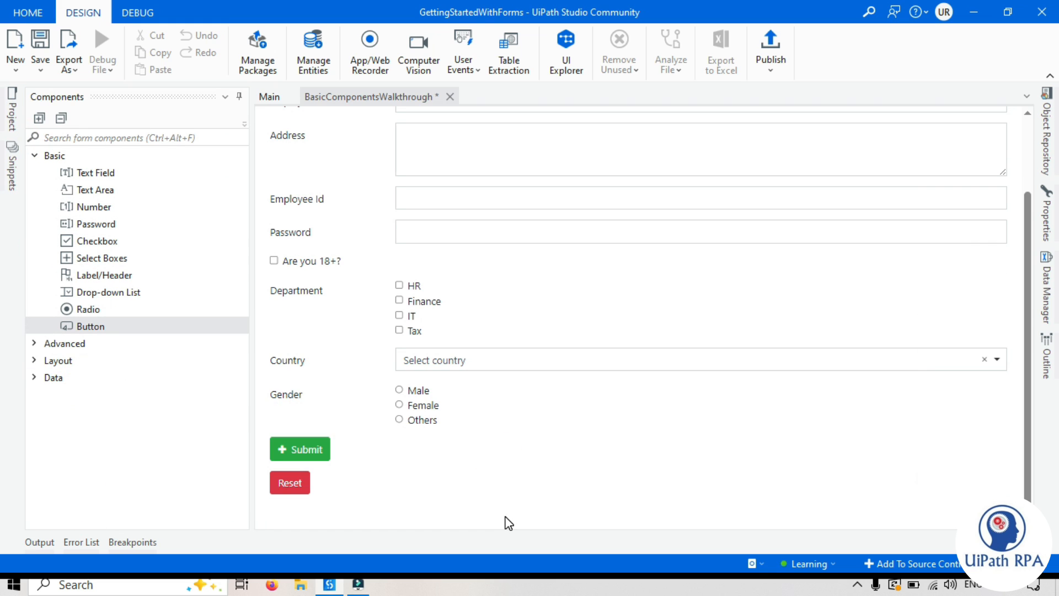
scroll(506, 338, up, 2)
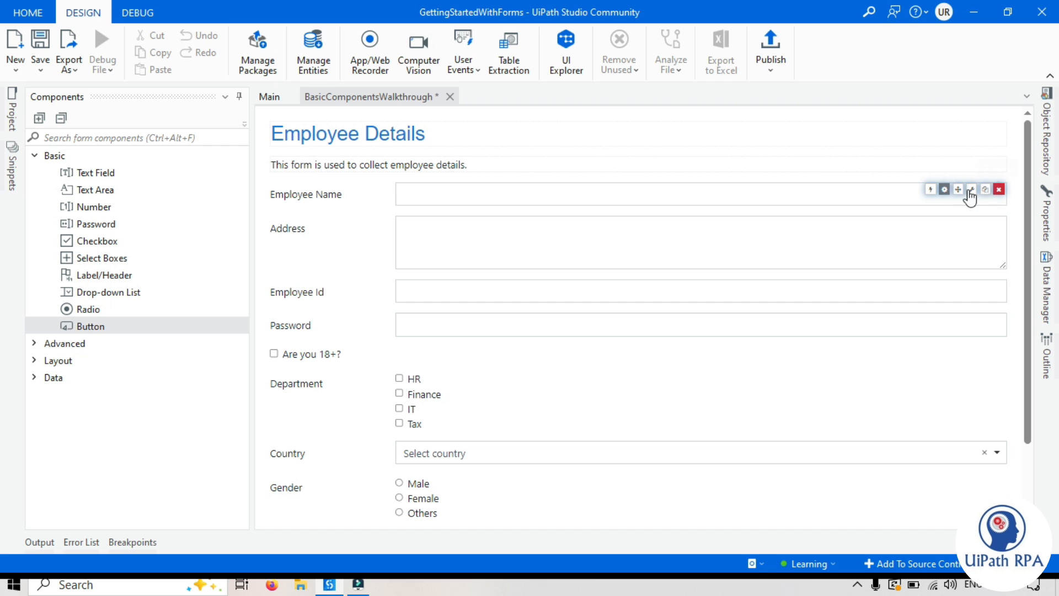
click(945, 189)
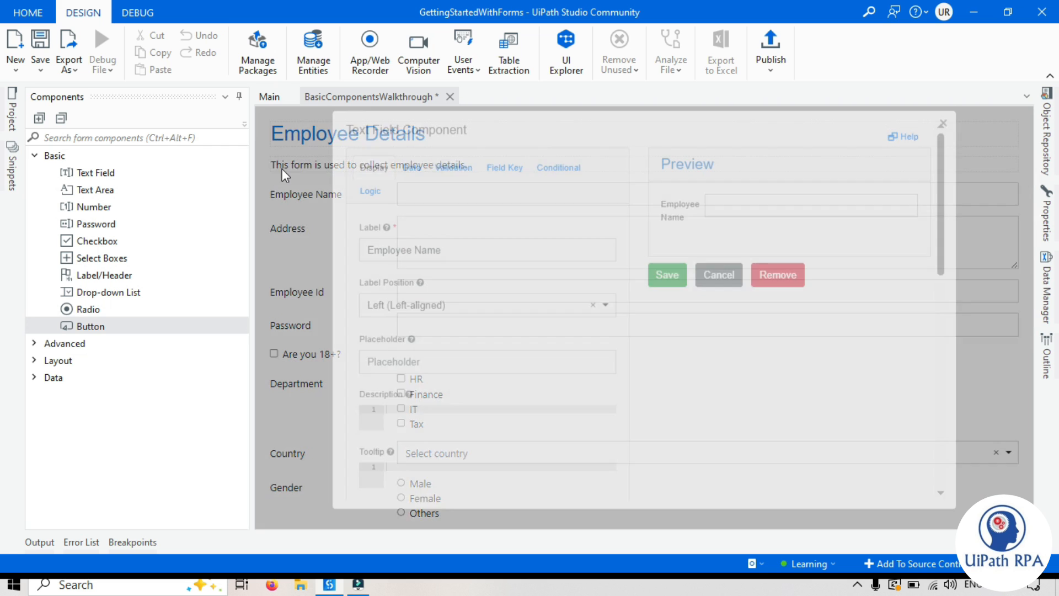
Step: Close the Employee Name field's settings panel
scroll(530, 407, down, 5)
scroll(666, 326, up, 5)
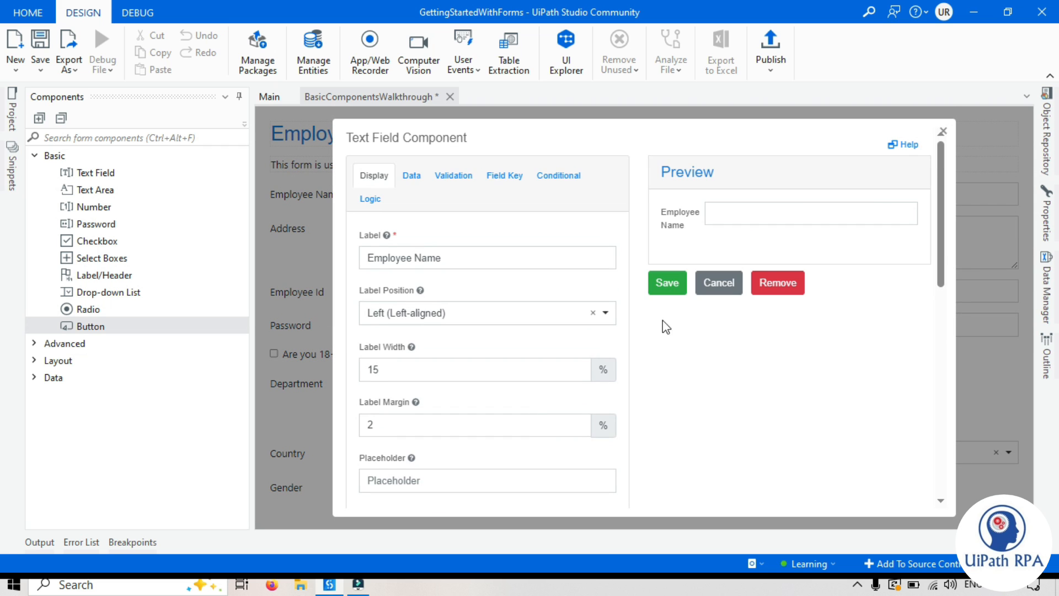
click(942, 132)
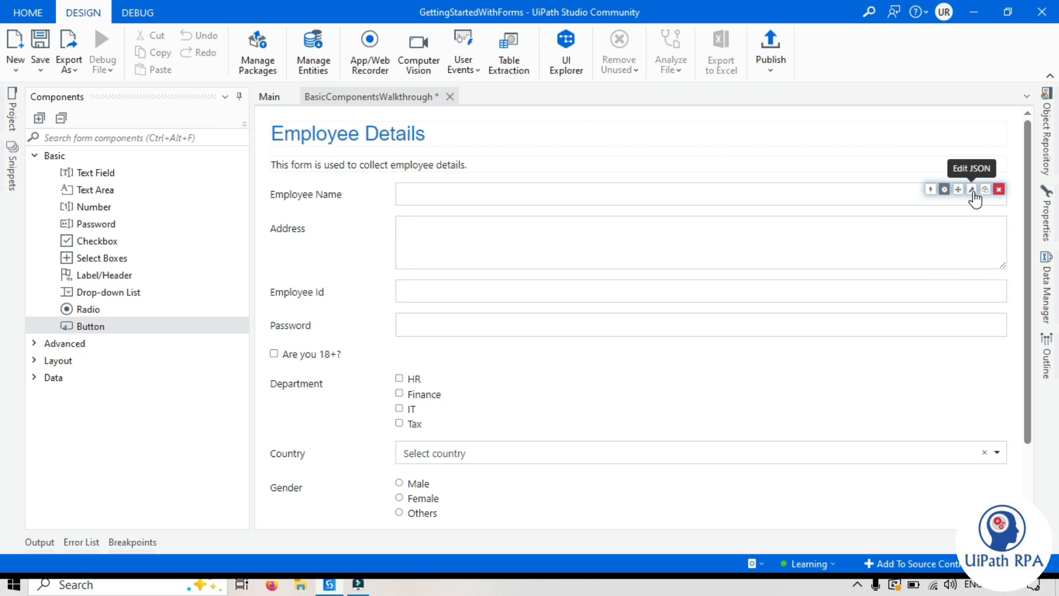
Step: View the Employee Name field's full JSON schema, then return to the Main workflow
click(972, 189)
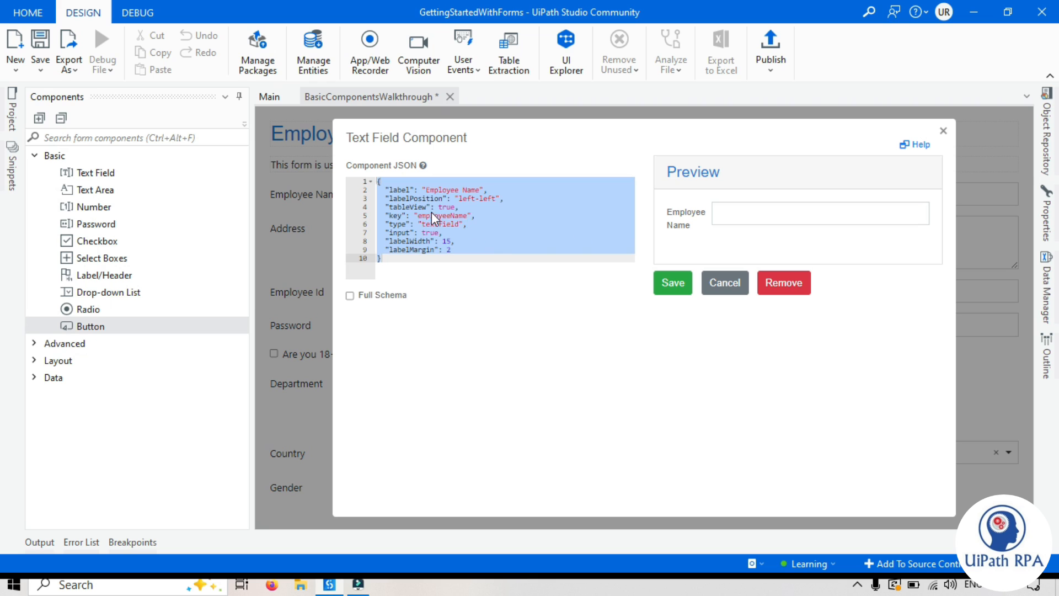
click(421, 198)
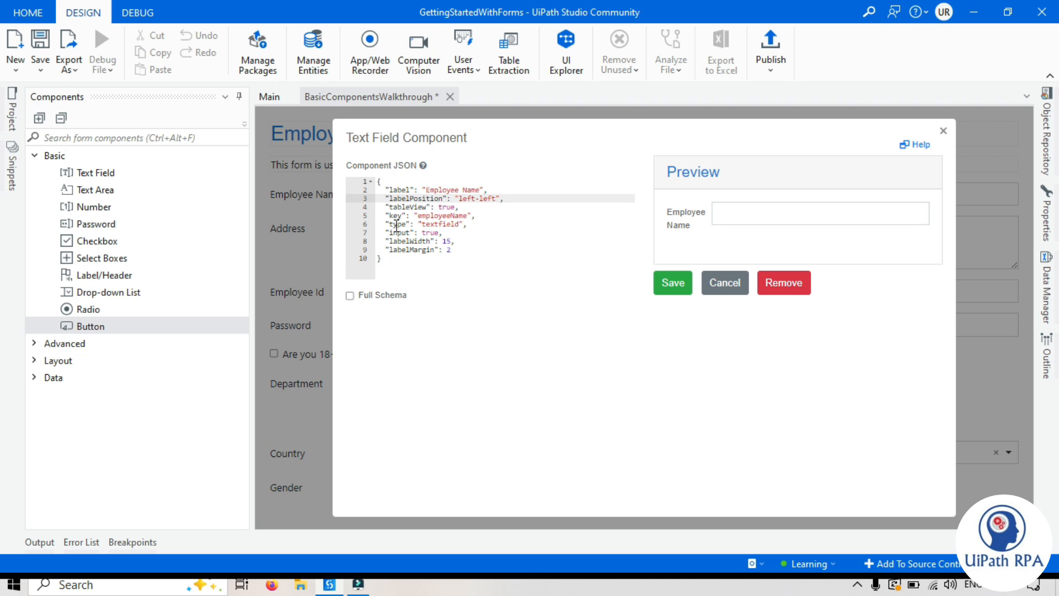
click(352, 301)
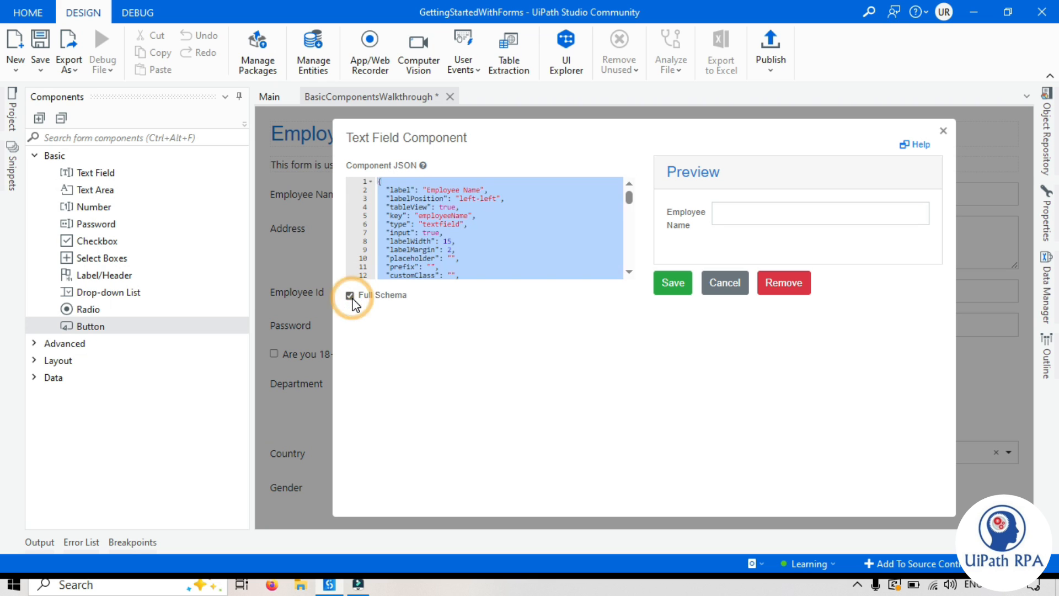
drag(629, 198, 630, 234)
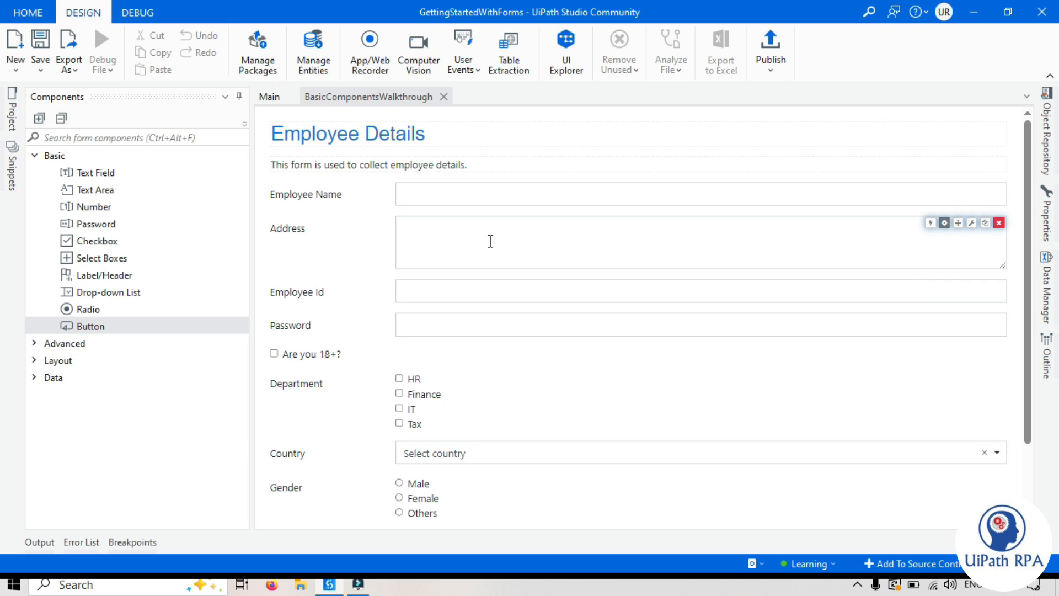
click(270, 97)
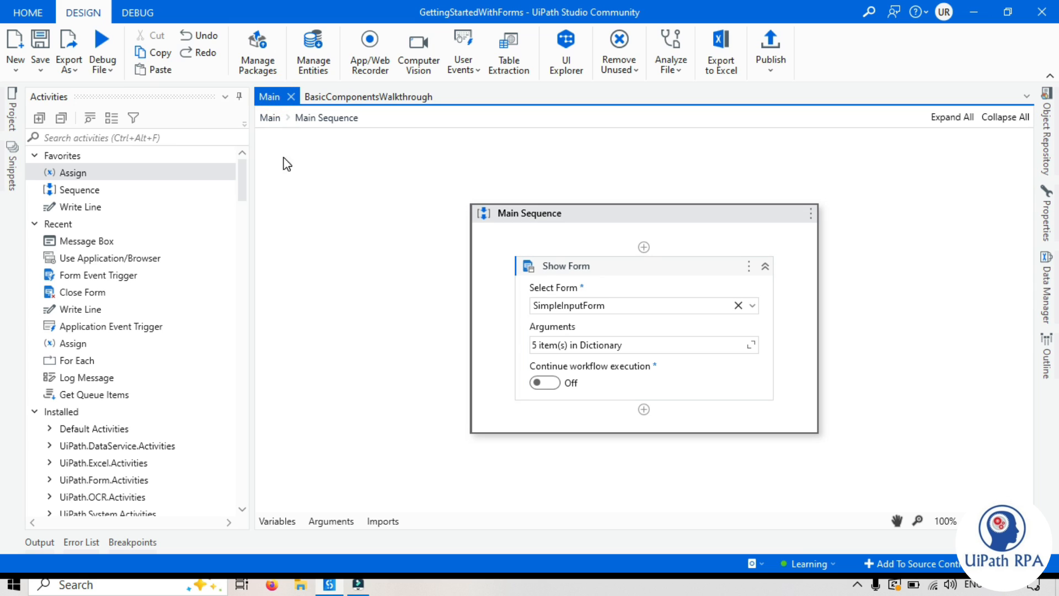
Step: Set Show Form's Select Form to BasicComponentsWalkthrough and save Main with Ctrl+S
right_click(620, 273)
click(483, 279)
click(752, 305)
click(581, 324)
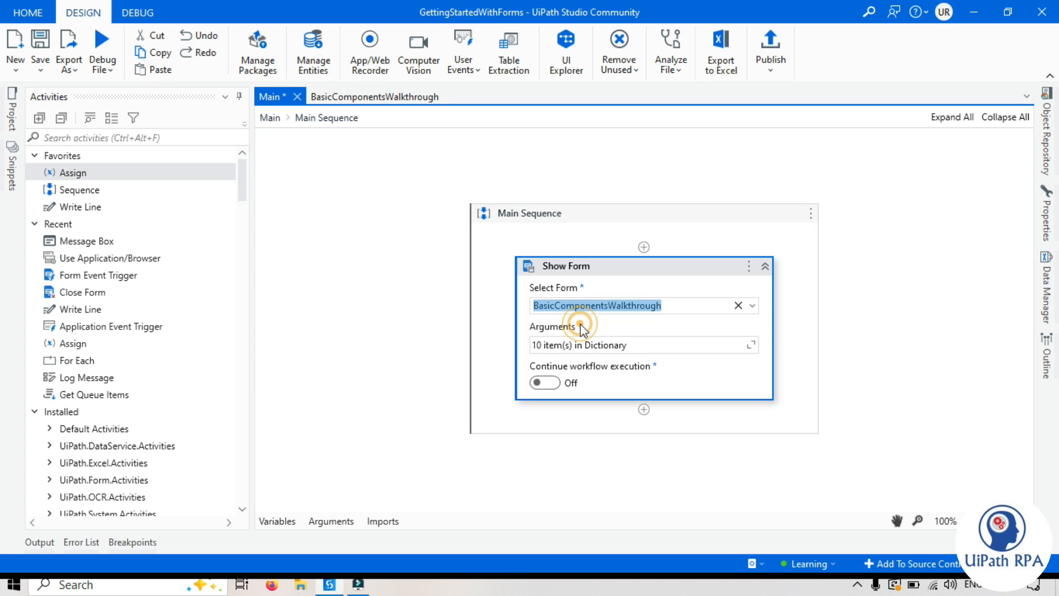
click(881, 325)
key(ctrl+s)
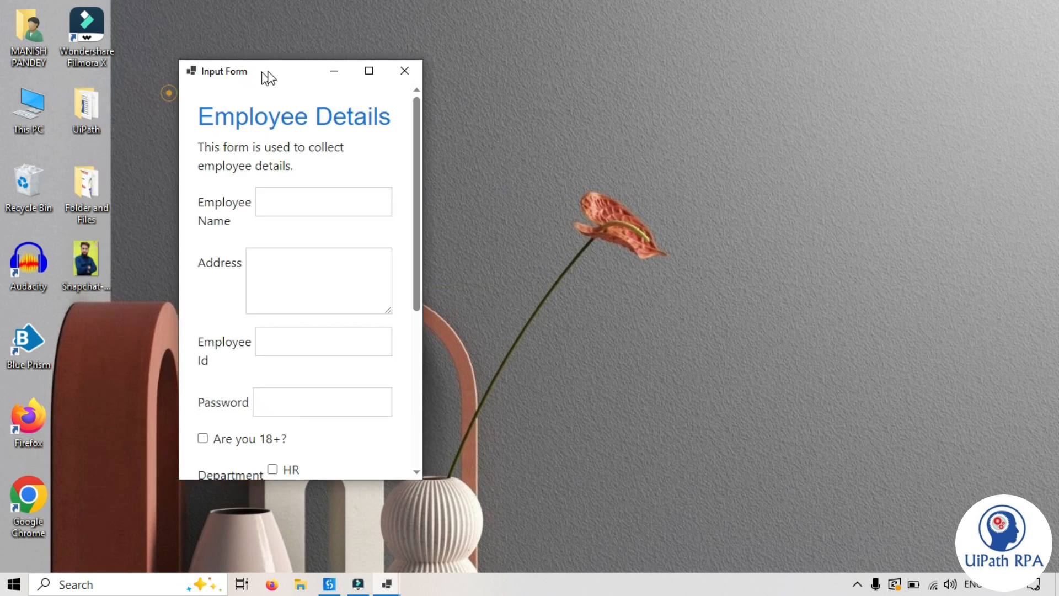
Step: Drag the Input Form window's edges outward until every field and the Submit button are visible
drag(583, 458, 939, 563)
drag(533, 55, 494, 32)
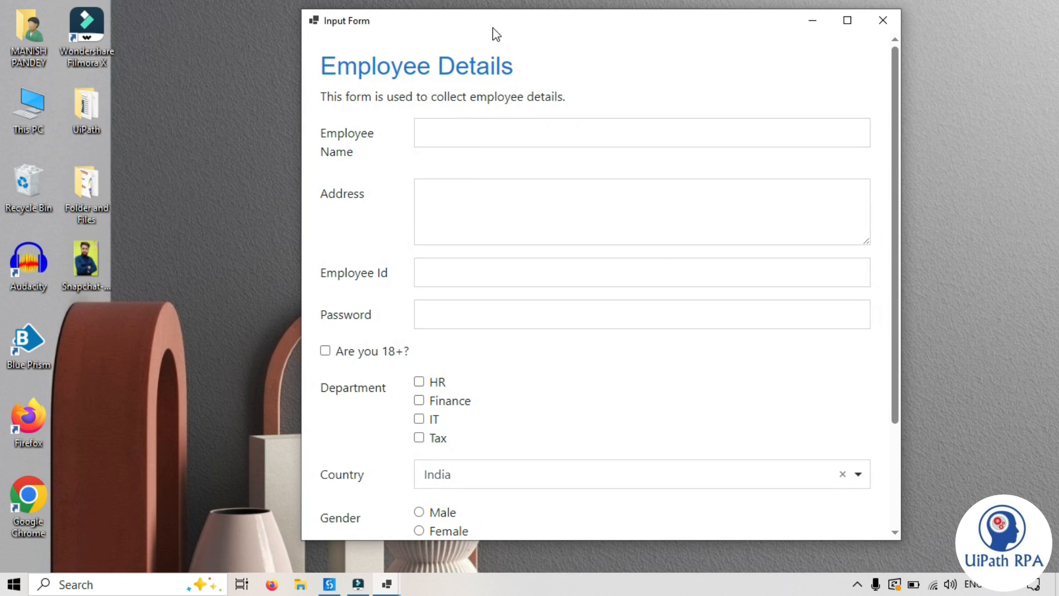
drag(902, 542, 977, 566)
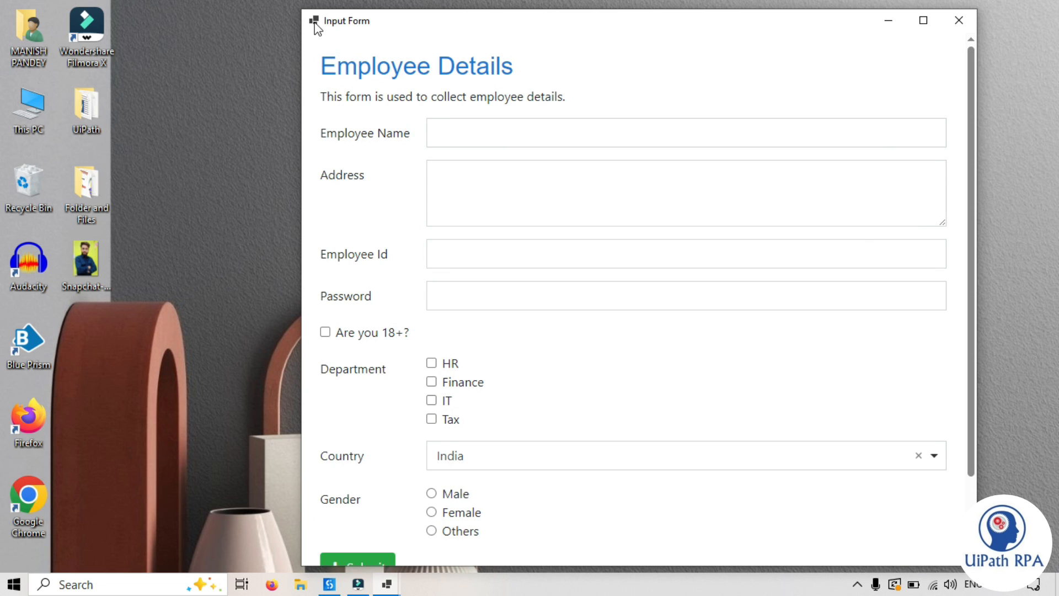
drag(301, 10, 197, 8)
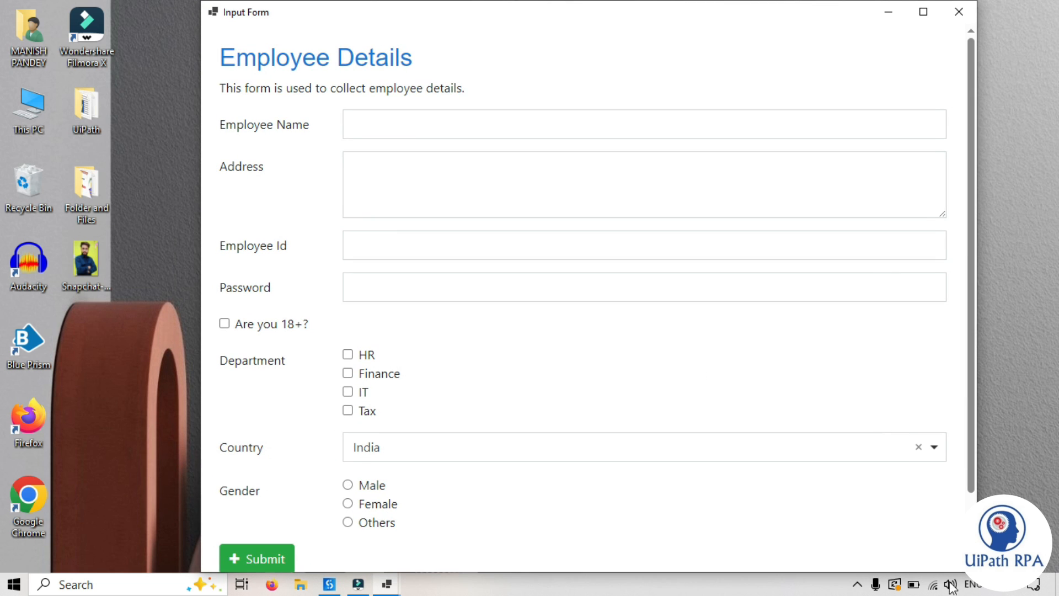
mouse_move(968, 293)
mouse_down()
mouse_move(971, 428)
mouse_move(958, 298)
mouse_move(971, 355)
mouse_move(966, 478)
mouse_move(955, 279)
mouse_up()
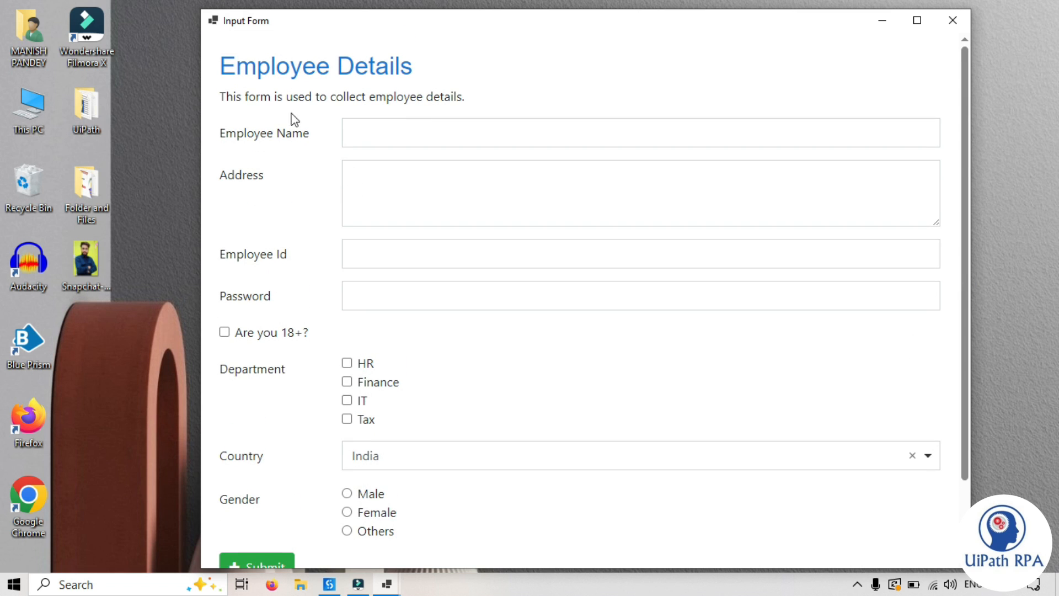
Step: Look over the form's heading, description, and Name, Address, Employee Id and Password fields
triple_click(220, 63)
click(423, 94)
drag(220, 97, 488, 98)
click(495, 94)
click(408, 126)
click(360, 186)
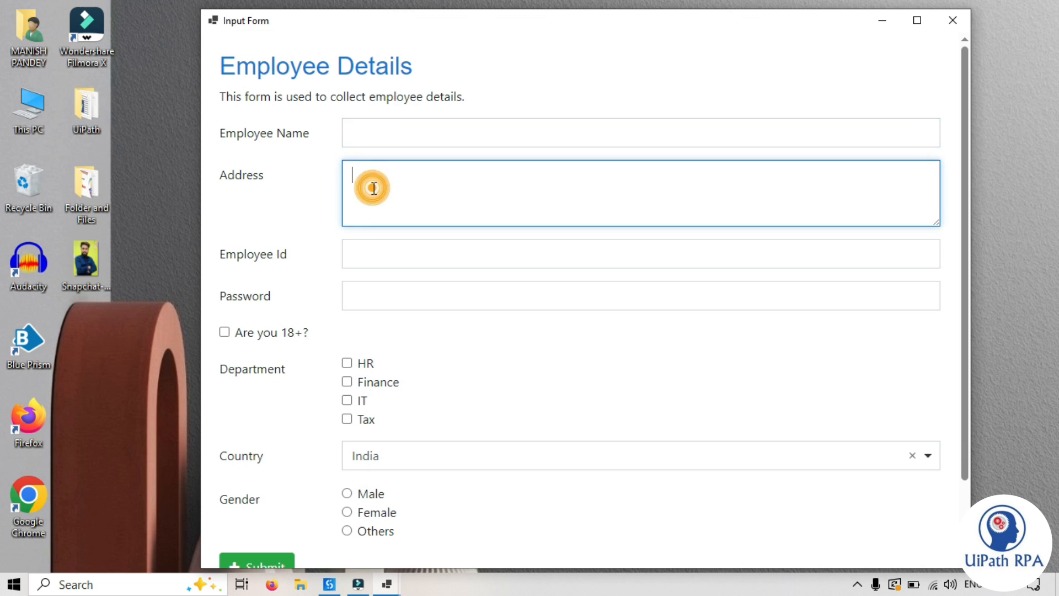
click(365, 257)
click(381, 306)
scroll(316, 367, down, 2)
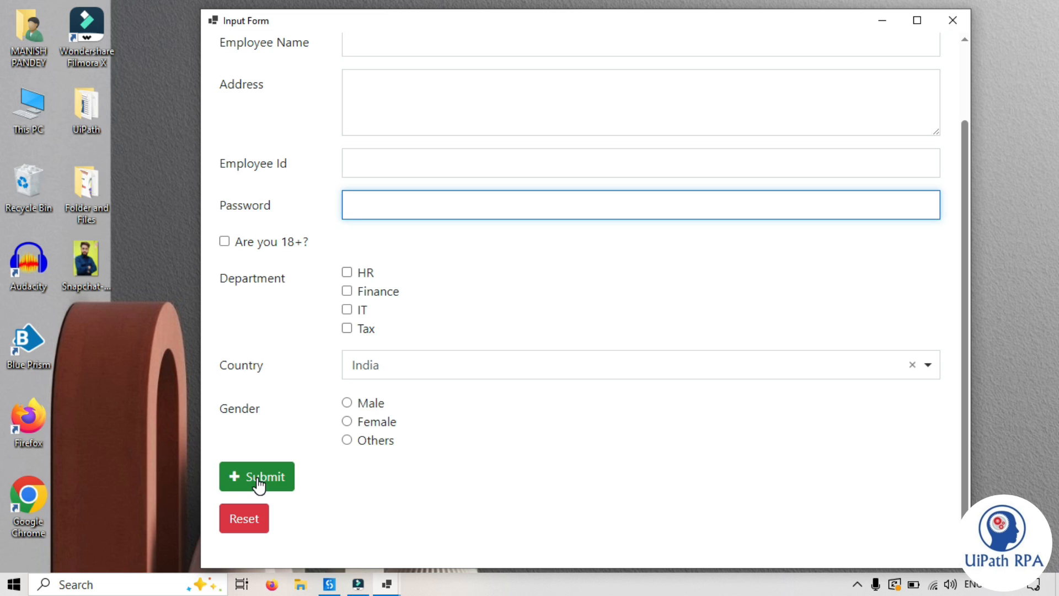
scroll(402, 483, up, 2)
click(373, 139)
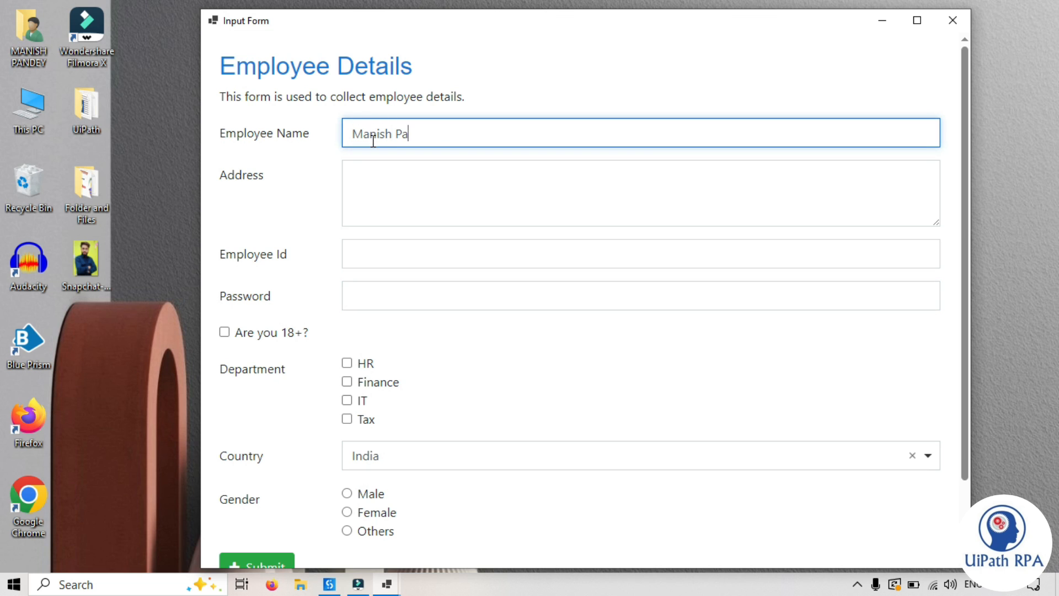
Step: Tick 'Are you 18+?', choose IT department and Male gender, and submit the form
click(224, 332)
click(347, 400)
scroll(373, 443, down, 2)
click(356, 400)
click(258, 476)
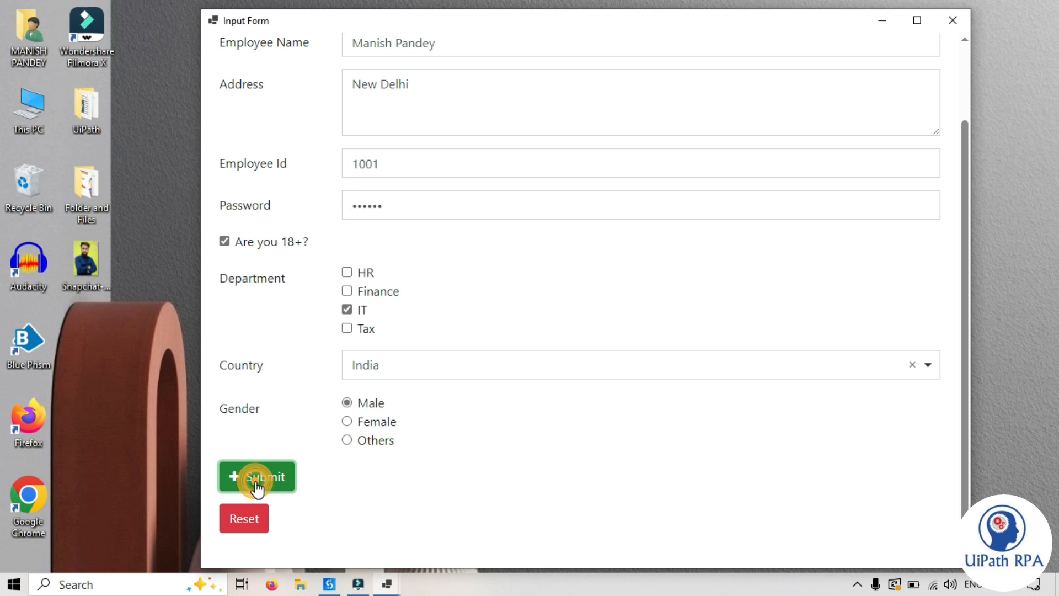
Step: Change the form's Submit button action from event to Submit and save the form
click(285, 487)
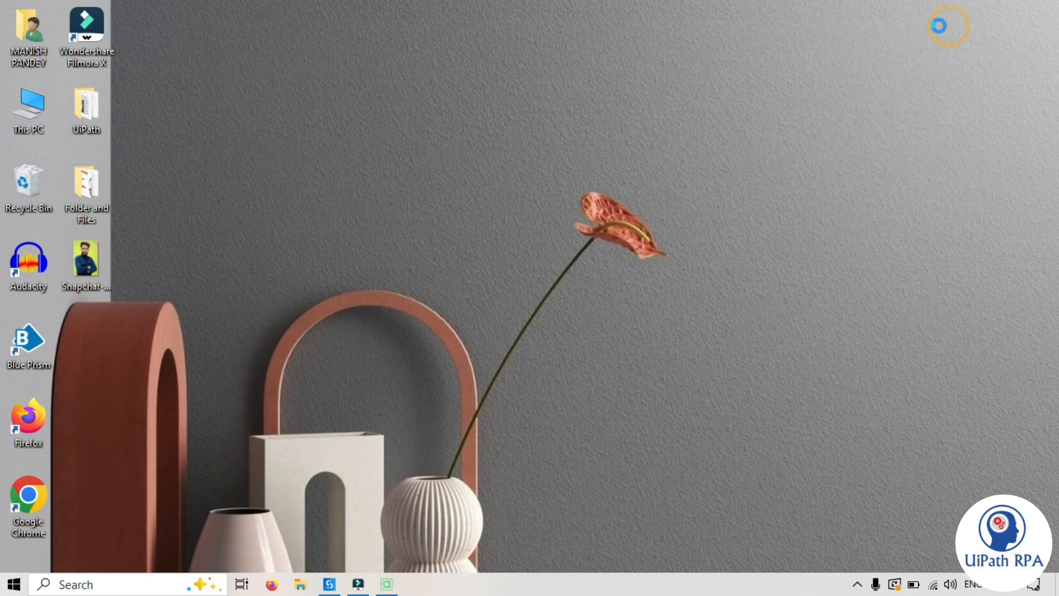
click(384, 101)
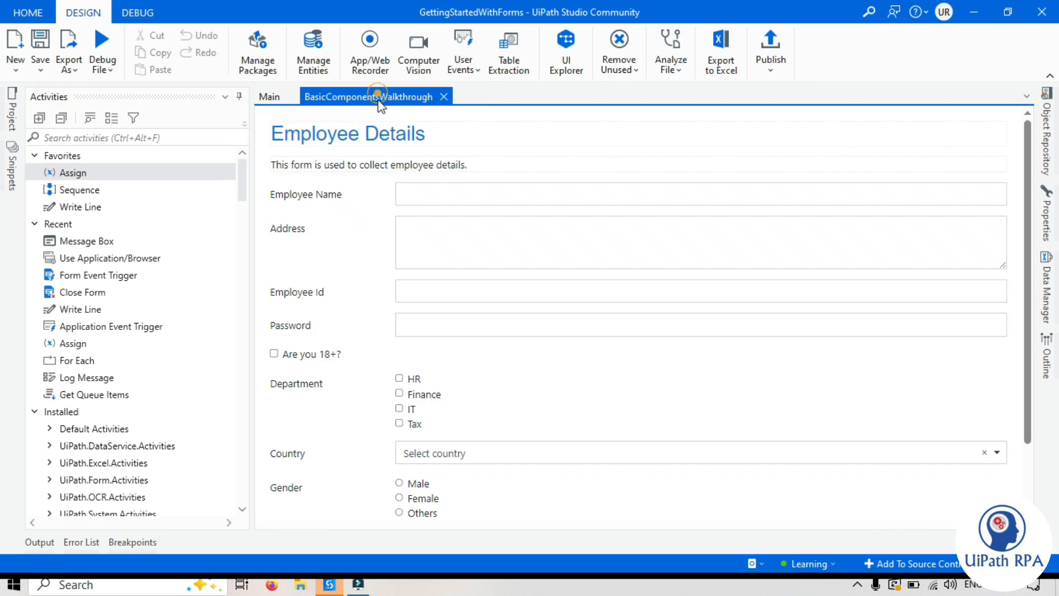
scroll(378, 441, down, 3)
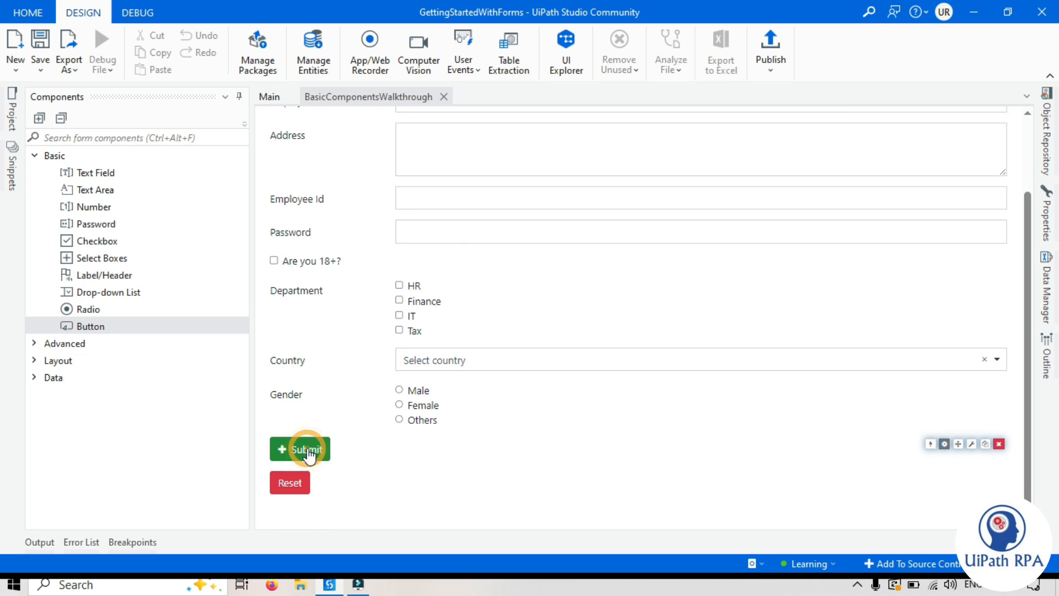
click(945, 445)
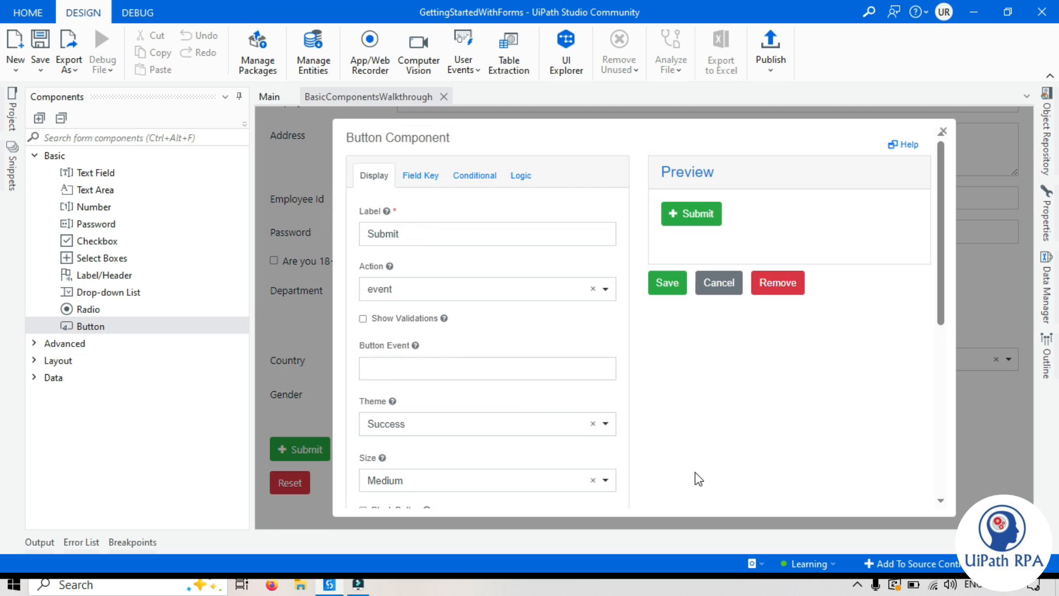
click(391, 288)
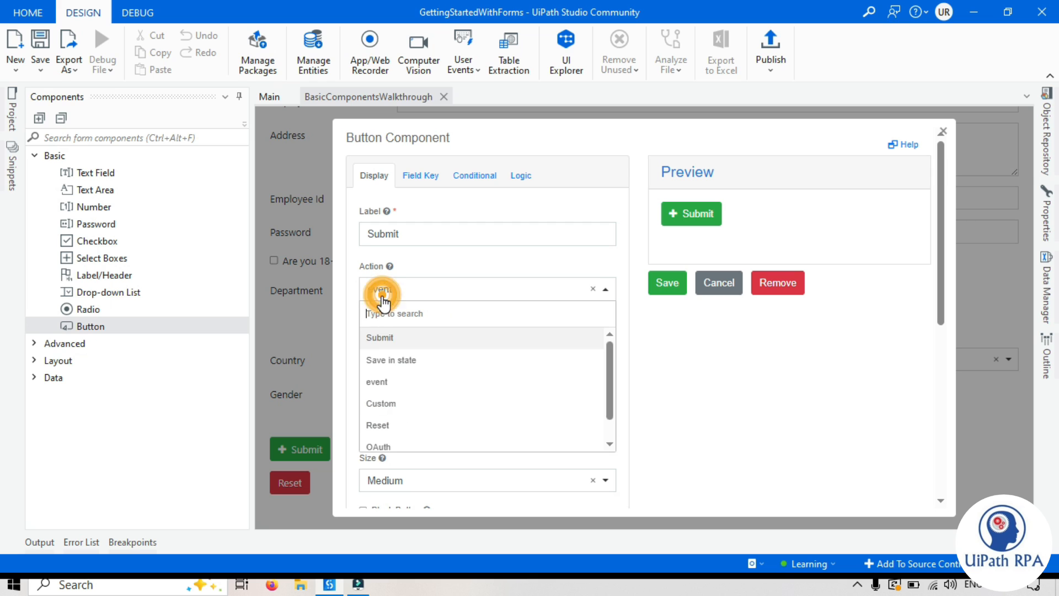
click(408, 338)
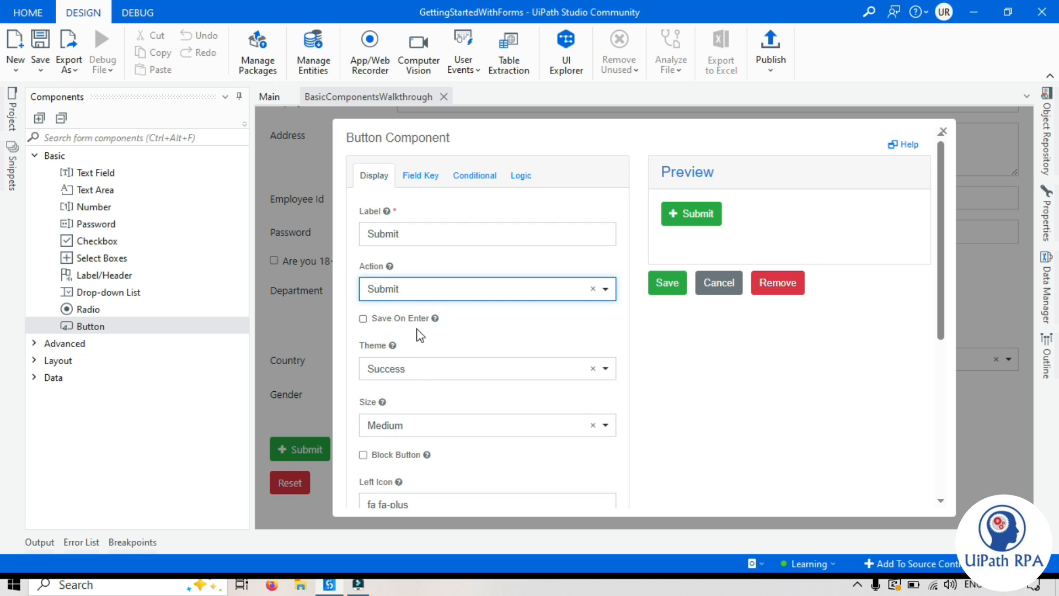
click(667, 283)
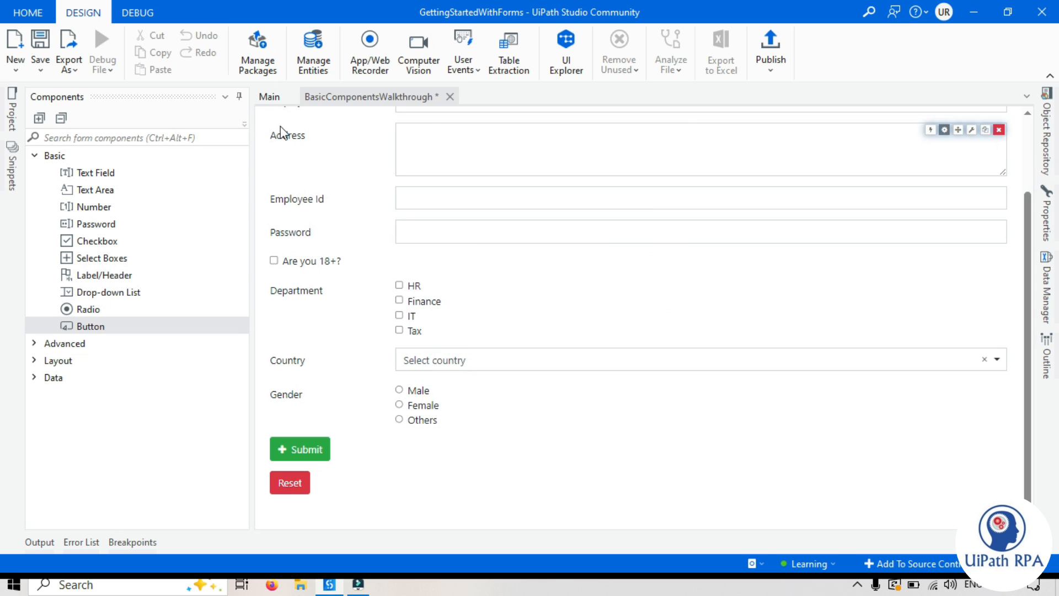
key(ctrl+s)
Step: Run Main and start filling the form with a partial employee name and address 'New Delhi'
click(273, 96)
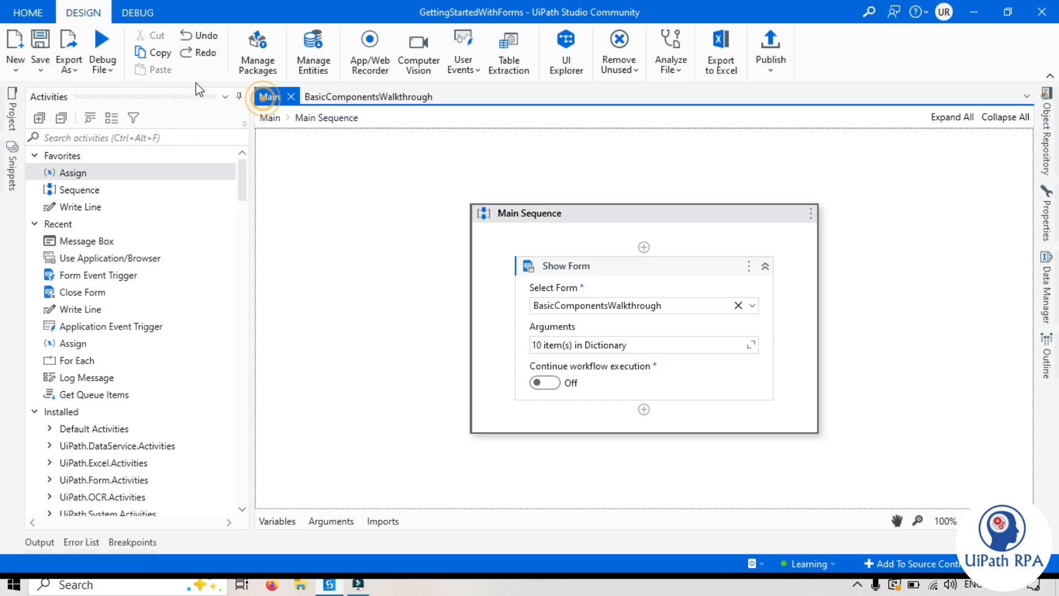
click(102, 63)
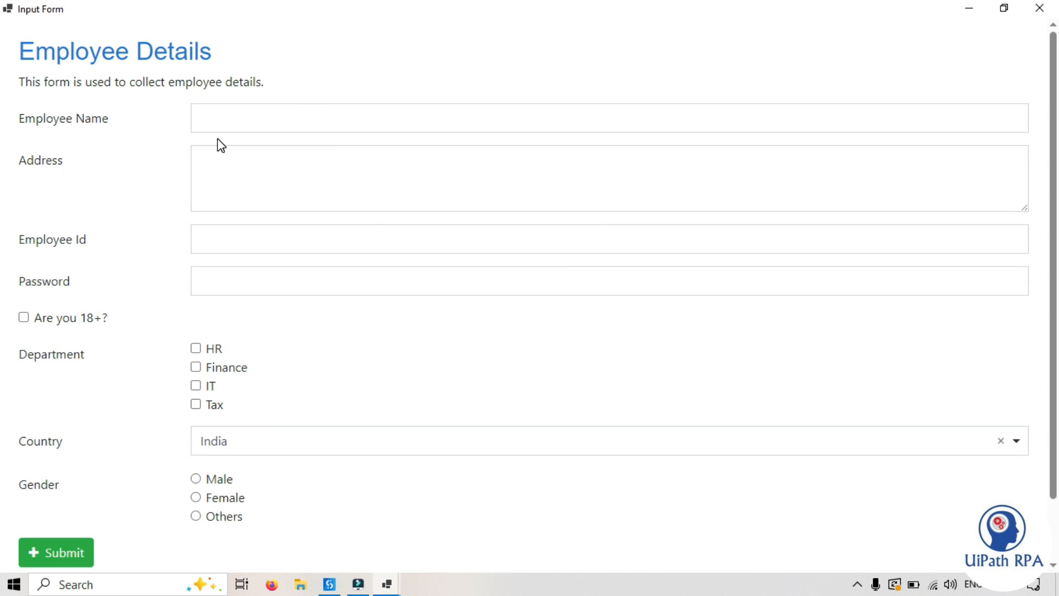
click(227, 111)
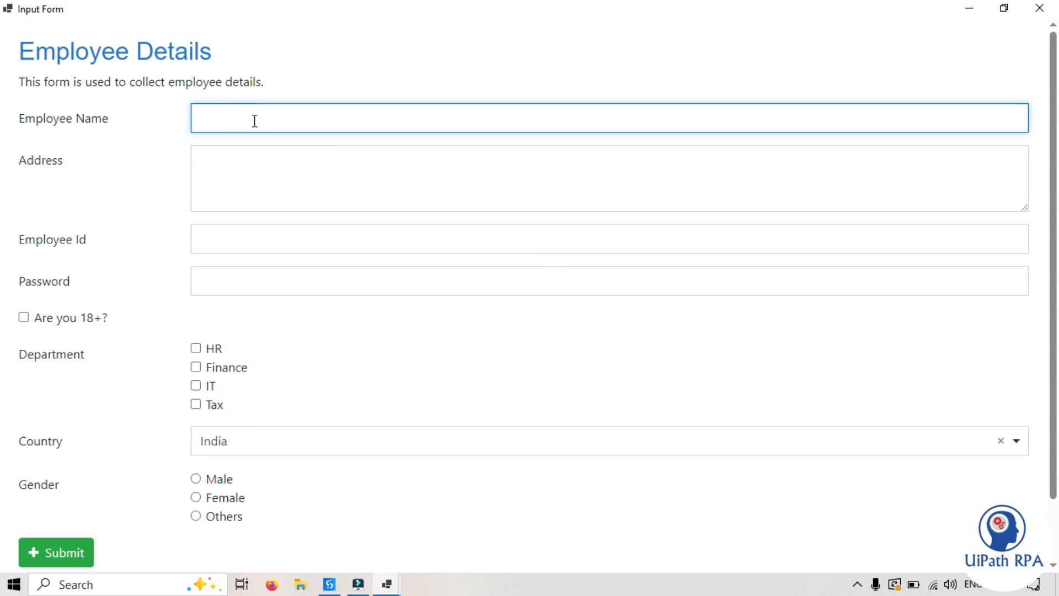
key(Tab)
text(New Delhi)
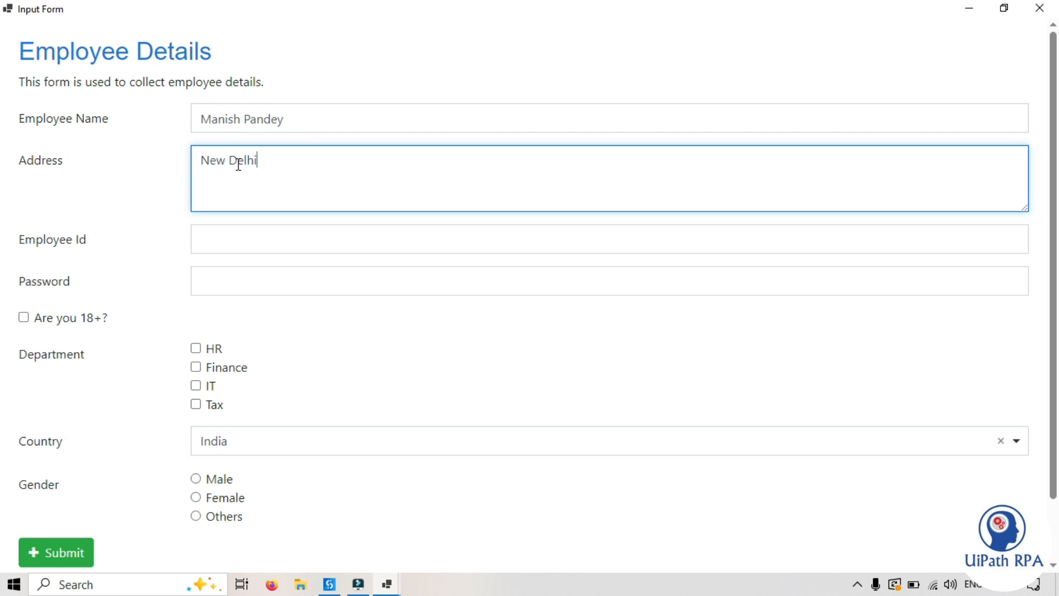
click(240, 238)
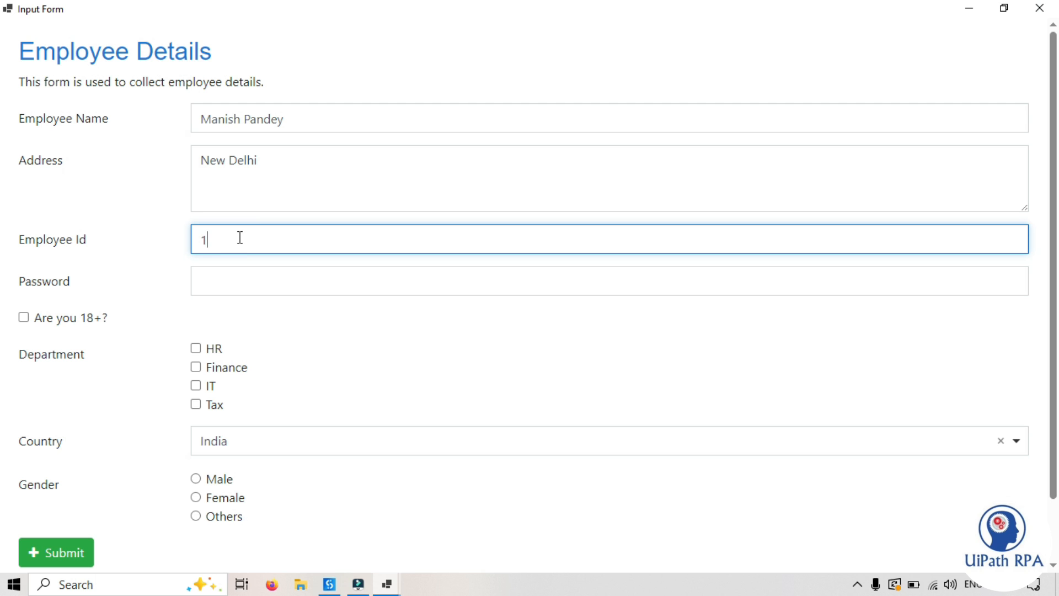
click(114, 209)
scroll(177, 392, down, 2)
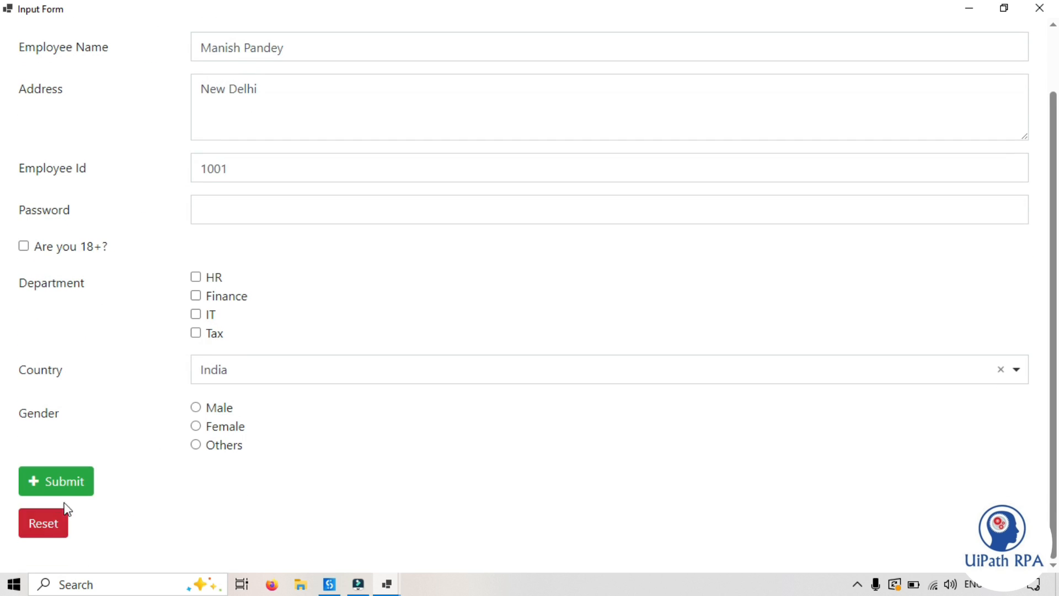
scroll(225, 101, up, 2)
scroll(116, 508, down, 2)
Step: Clear all the form's fields with the Reset button
click(48, 531)
scroll(151, 416, up, 2)
scroll(175, 496, down, 2)
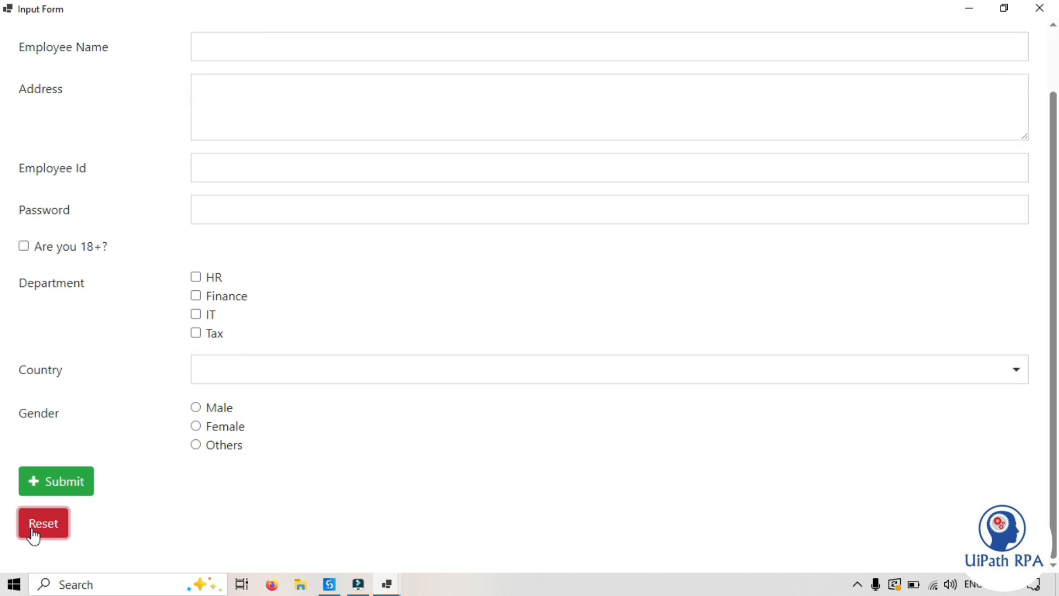
scroll(146, 400, up, 2)
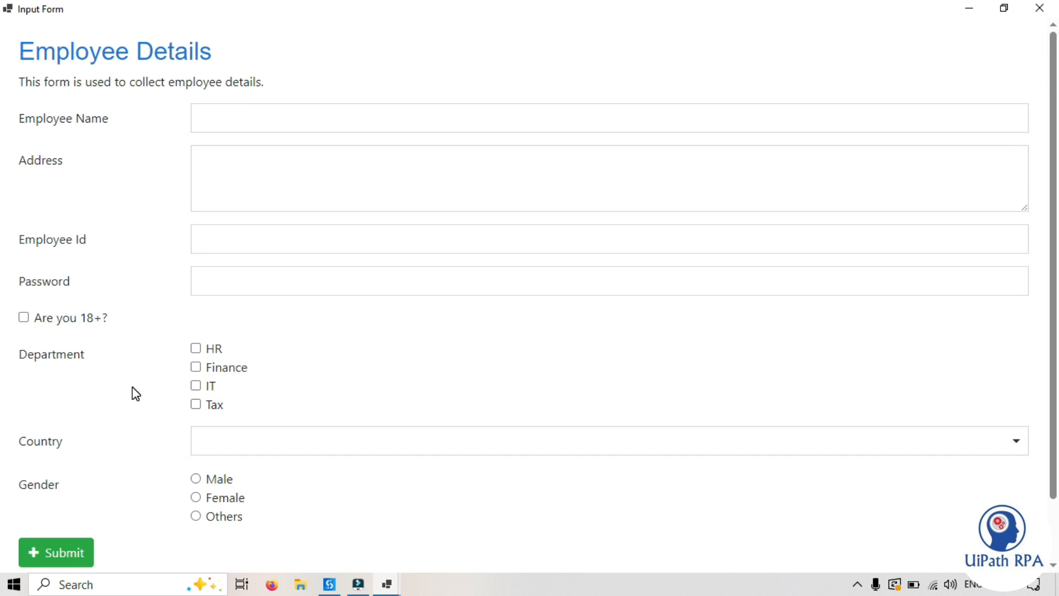
Step: Refill the employee's full name, address 'New Delhi', Employee Id 1001 and the password
click(240, 117)
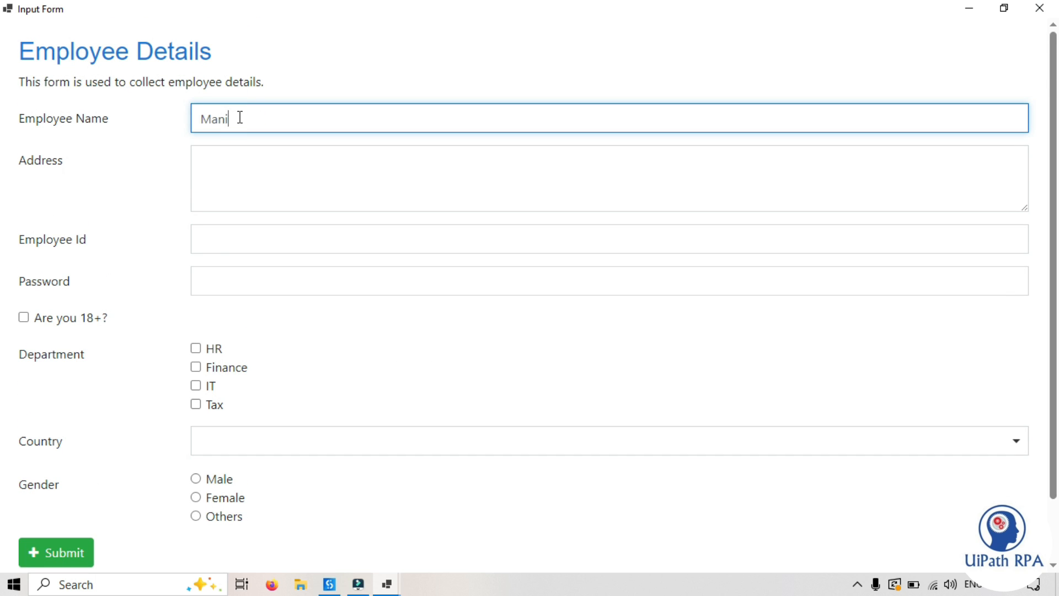
click(314, 210)
text(New Delhi)
key(Tab)
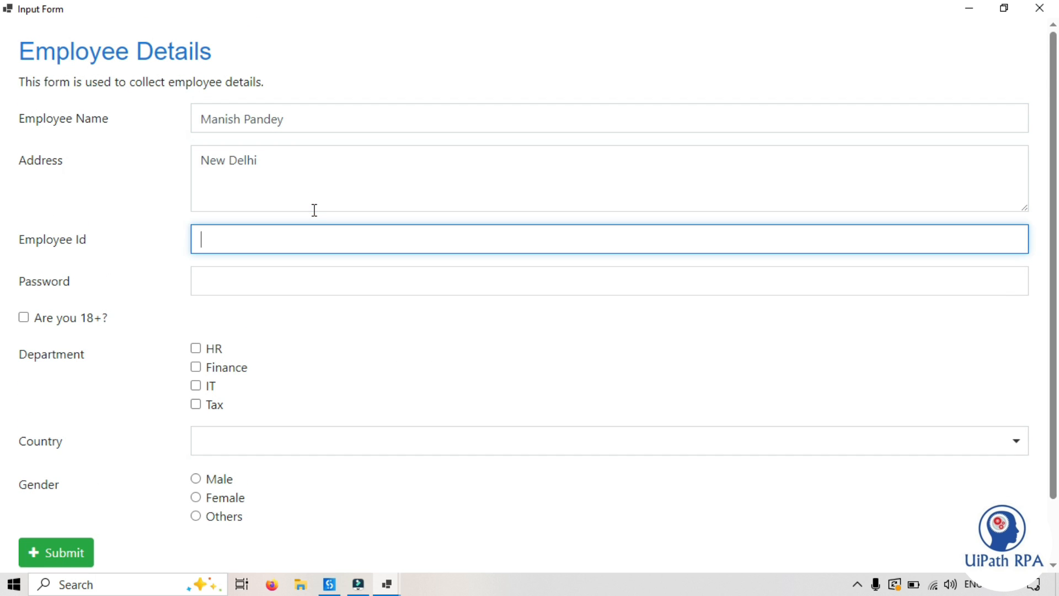
text(1001)
click(270, 286)
text(•••••••••)
Step: Tick 18+, choose IT, India and Male, then submit to close the form
click(24, 317)
click(196, 385)
click(214, 440)
click(216, 345)
click(197, 479)
scroll(179, 492, down, 2)
scroll(60, 518, up, 2)
click(59, 548)
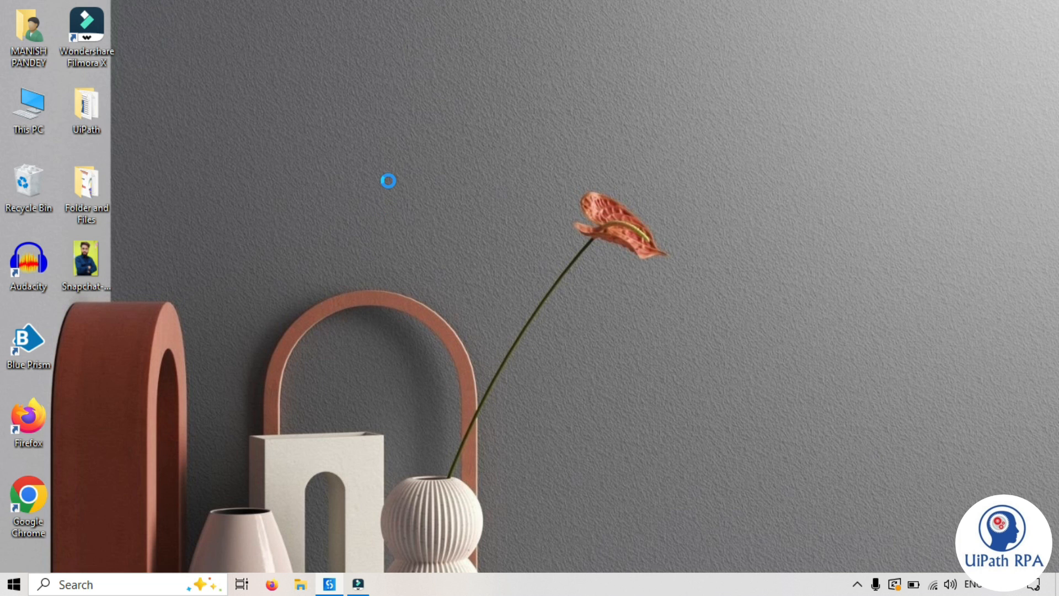
Step: Bring Studio back, collapse the Output log, and select the Show Form activity
click(332, 580)
click(33, 543)
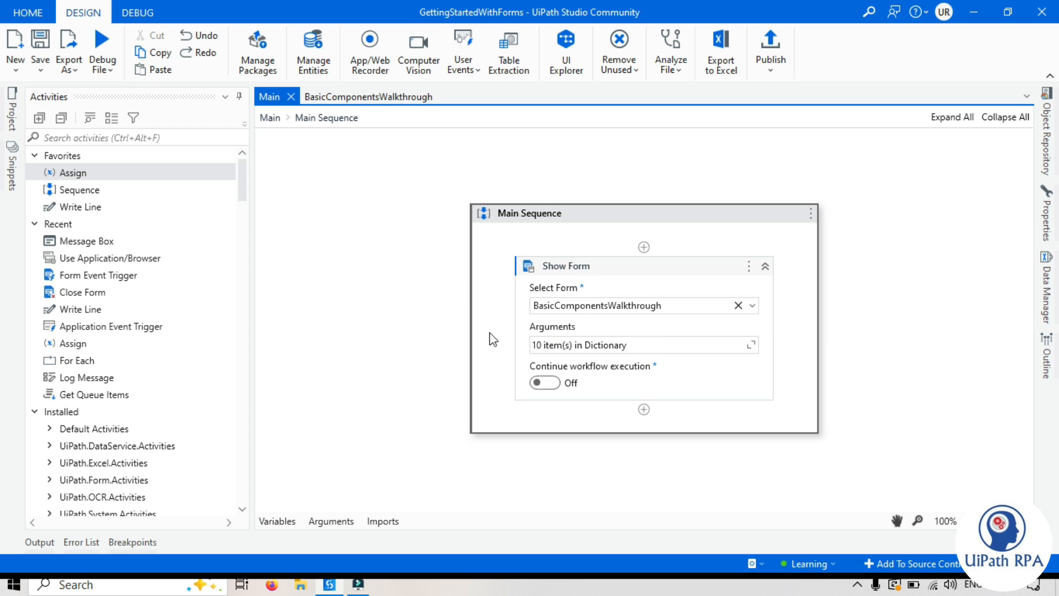
click(688, 267)
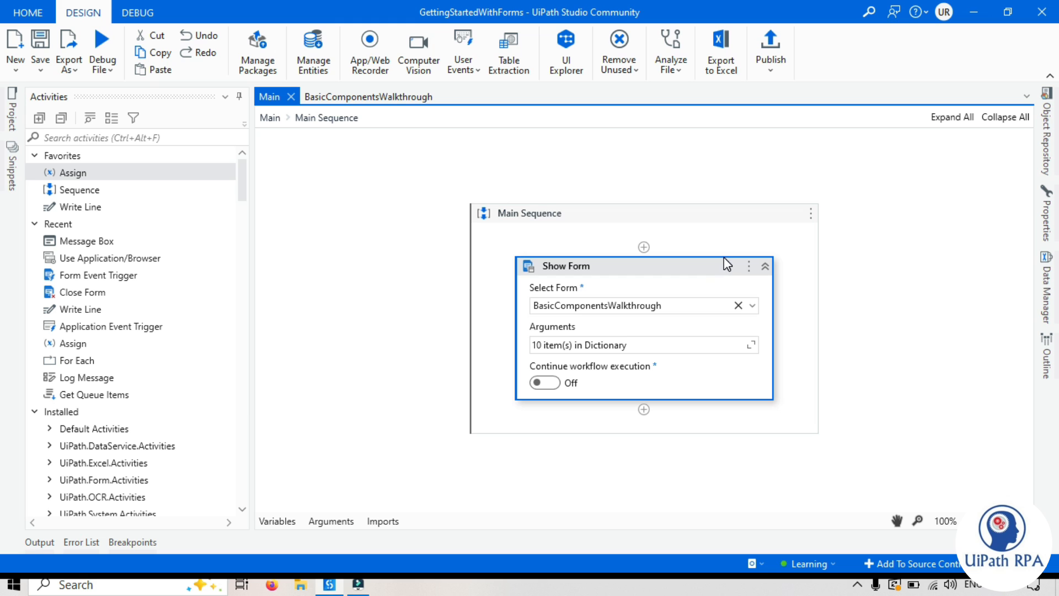
Step: Switch between the BasicComponentsWalkthrough form designer and the Main workflow, ending on Main
click(354, 97)
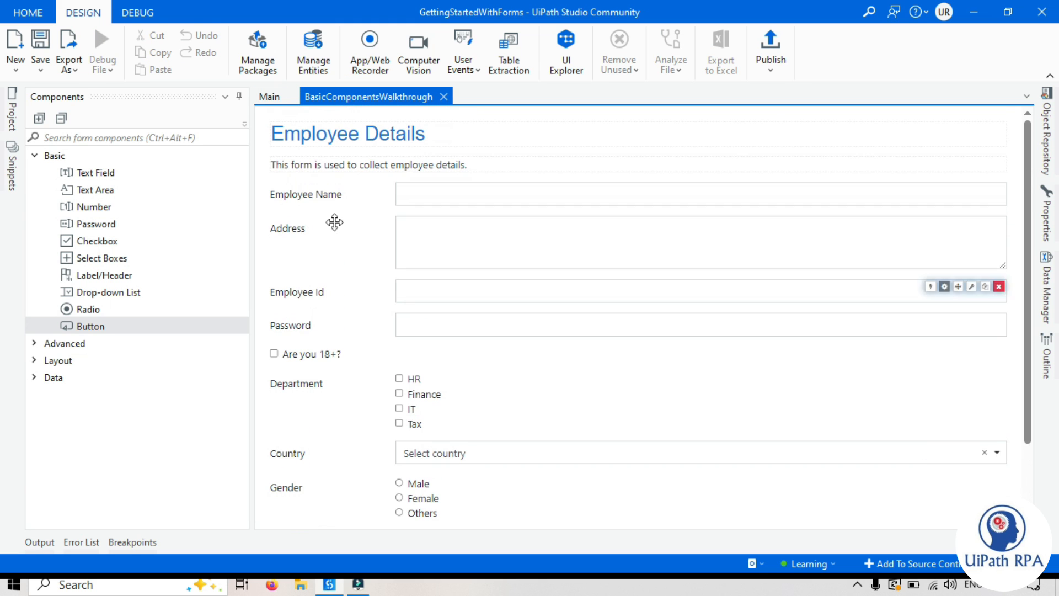
click(270, 98)
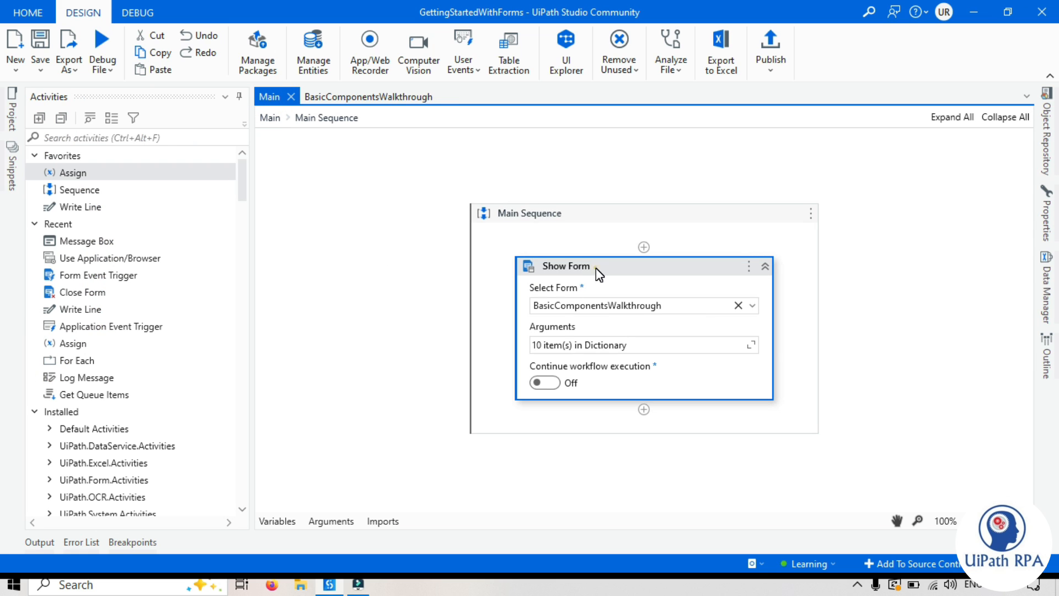
click(365, 98)
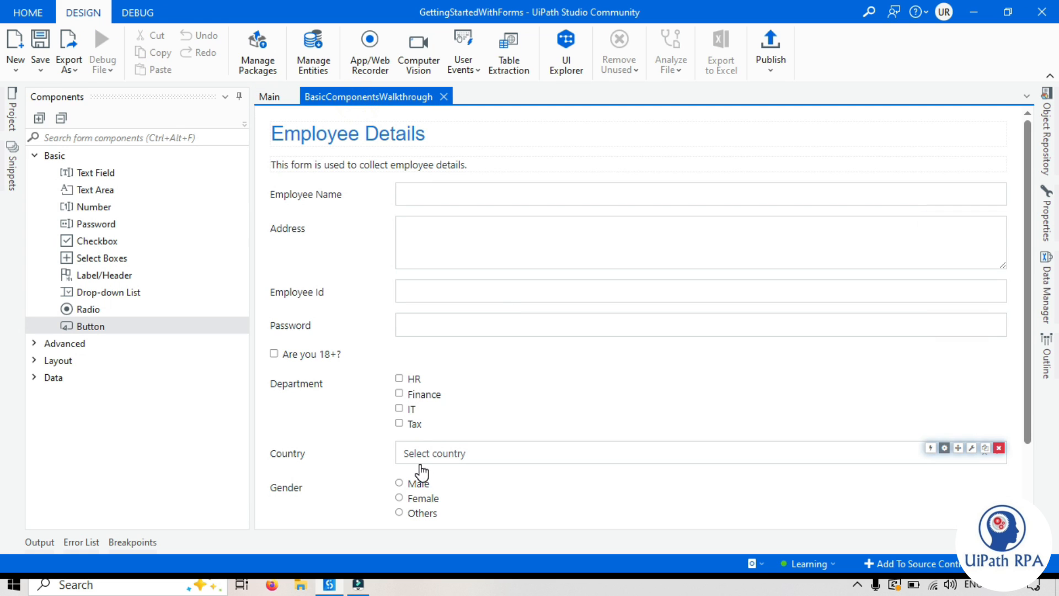
click(270, 97)
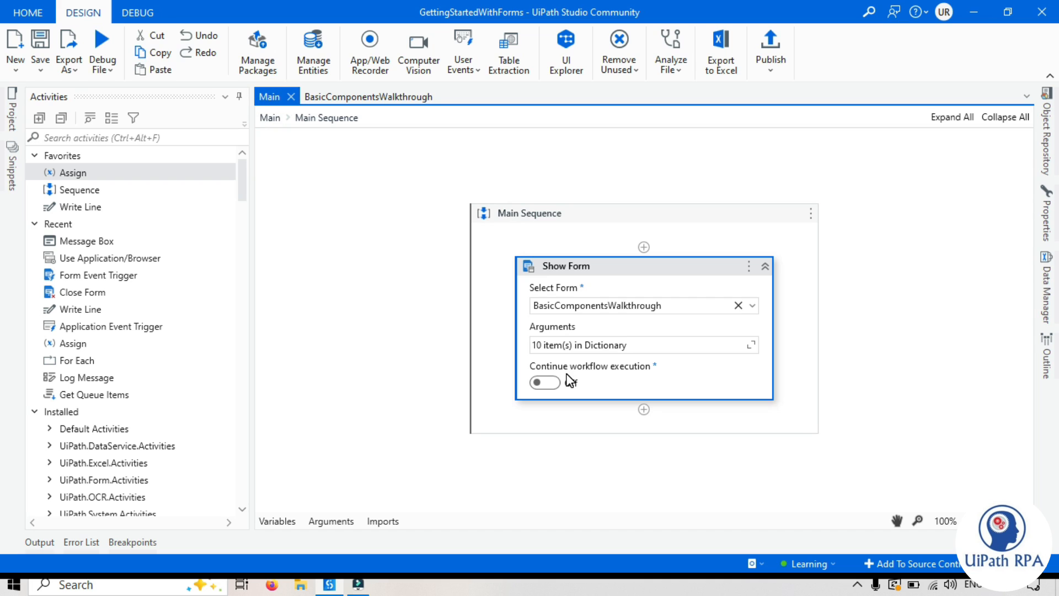